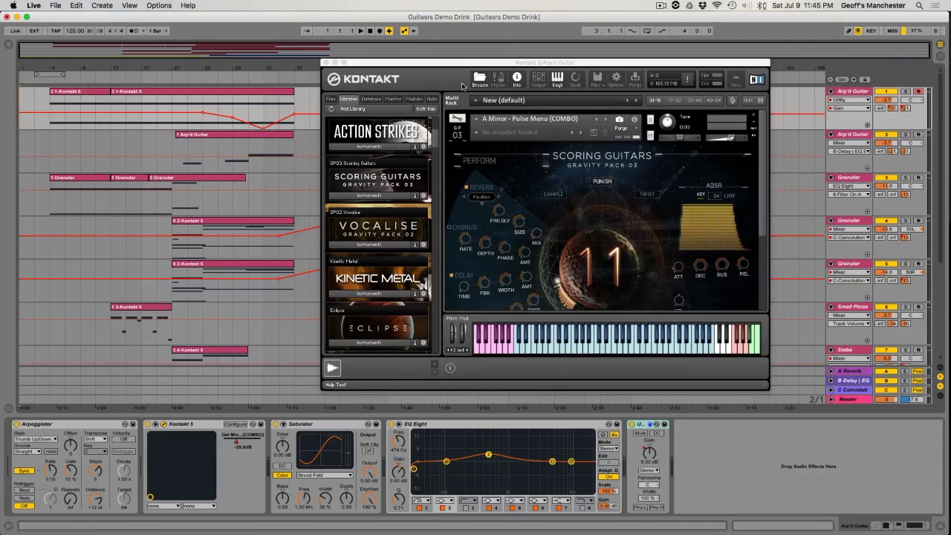
Play the arrangement from the start, close the open instrument window and show the first Granular track's devices.
left_click(361, 31)
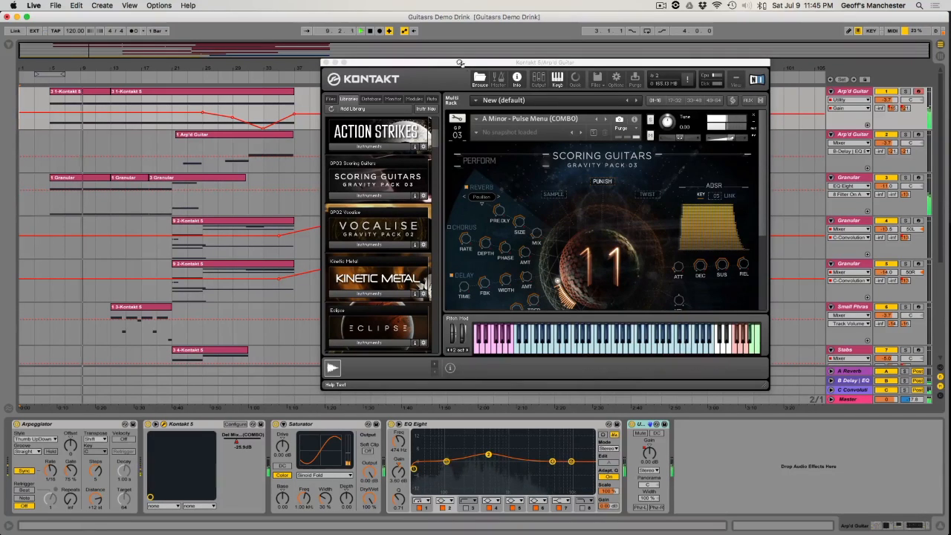
left_click(325, 62)
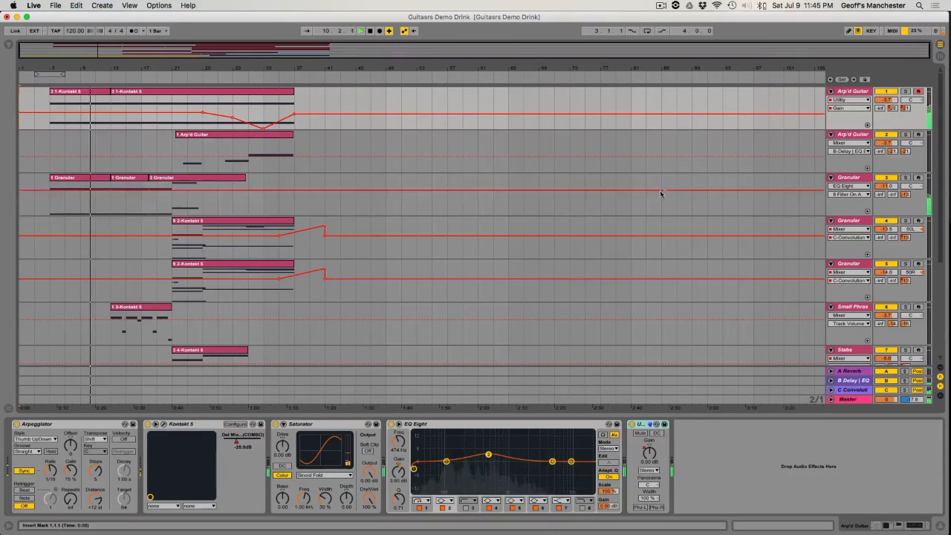
left_click(840, 179)
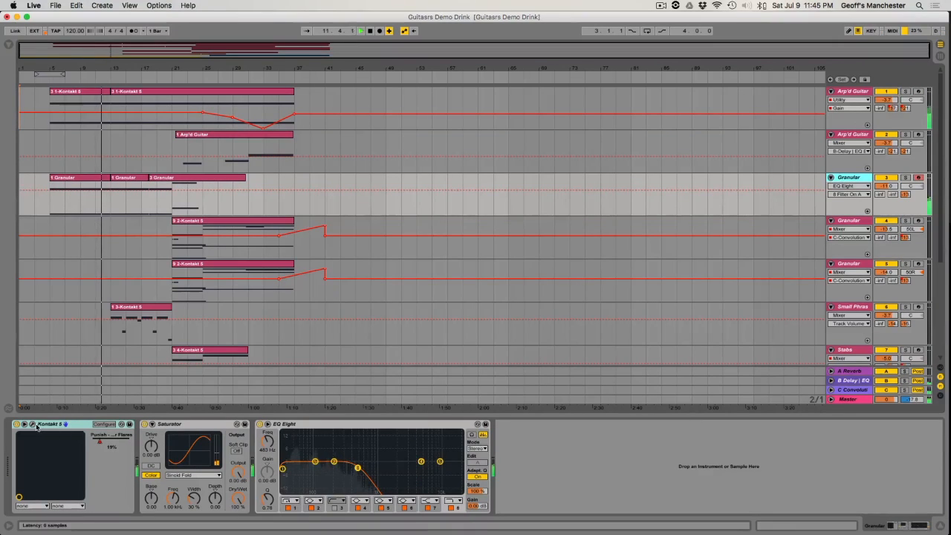
Open the Small Phrases track's Kontakt instrument during playback, view its Perform controls and close its window.
left_click(845, 308)
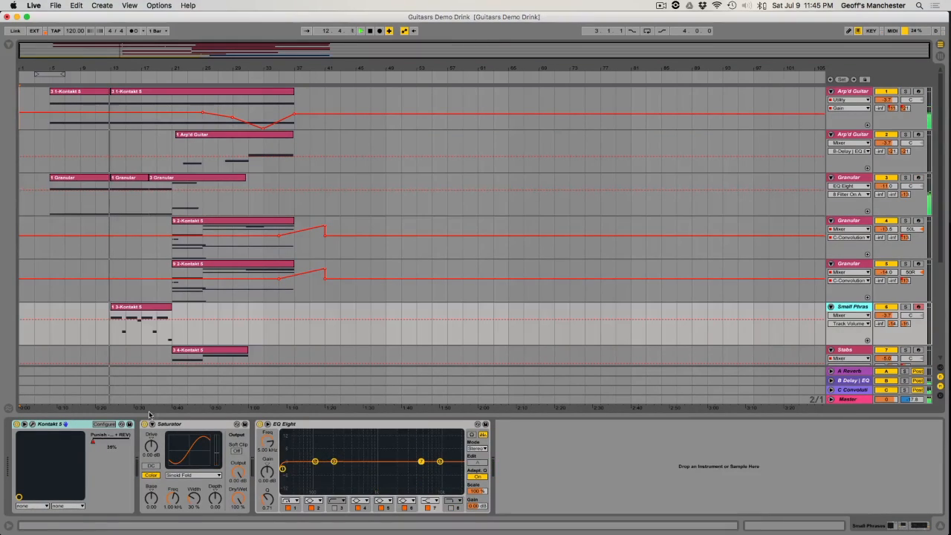
left_click(32, 424)
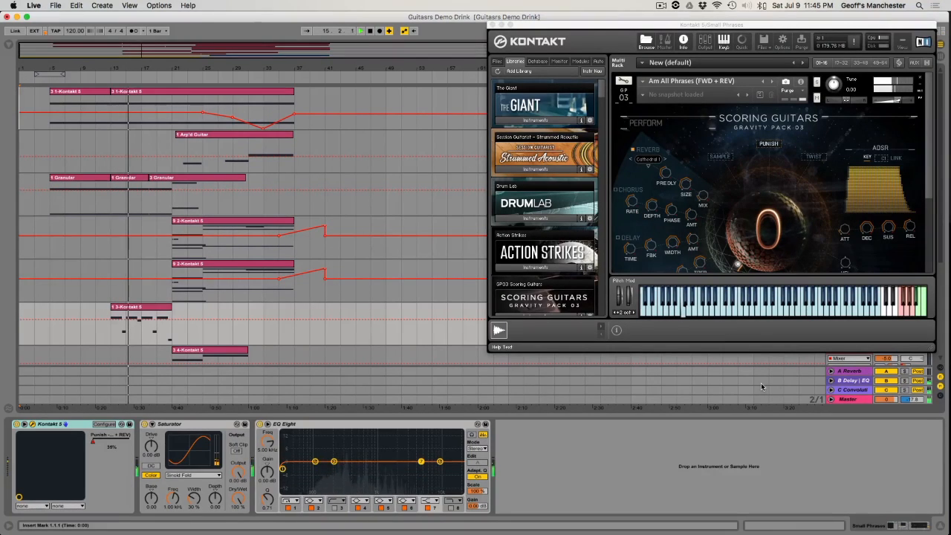
scroll(813, 236, "down", 3)
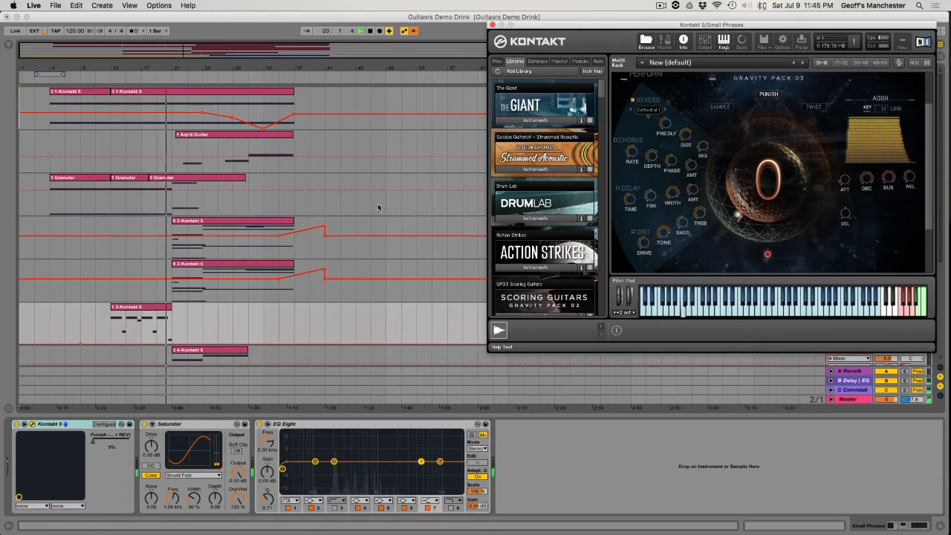
left_click(492, 24)
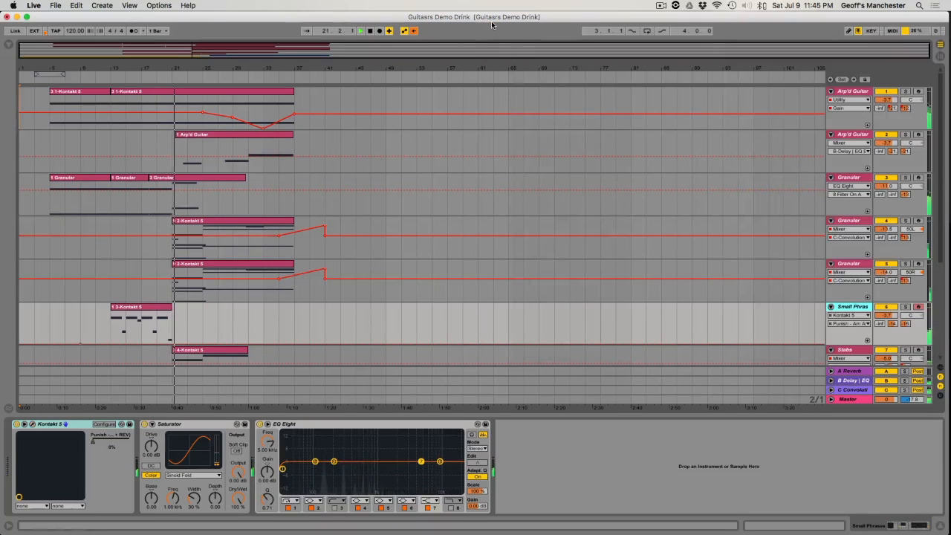
Open the Stabs track's Kontakt instrument, look through its EQ/Filt, TFX and Main pages, and hide its window.
scroll(475, 182, "down", 3)
scroll(476, 182, "down", 3)
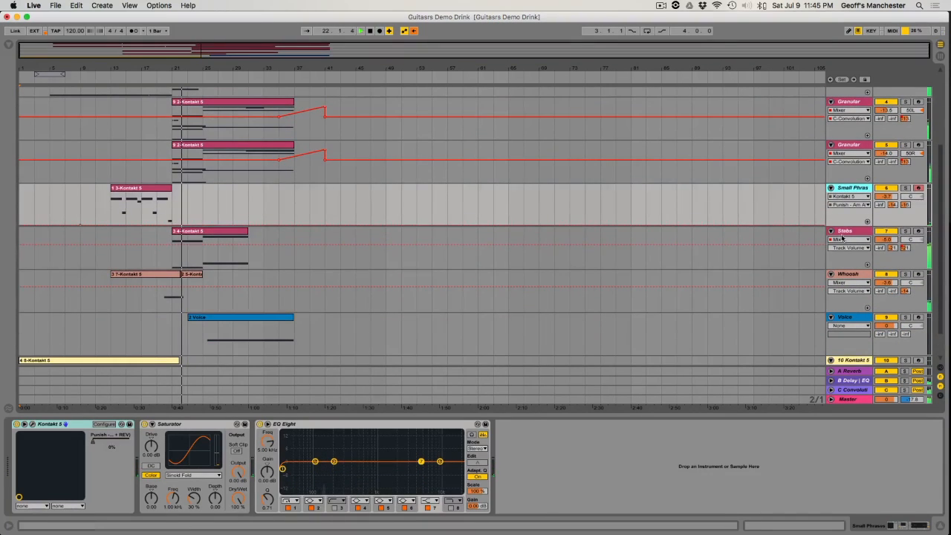
left_click(845, 232)
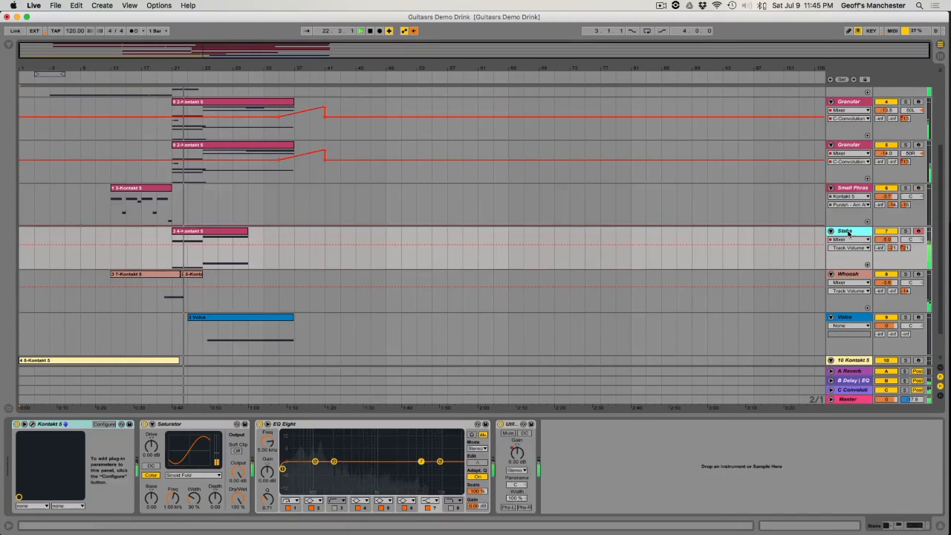
left_click(31, 424)
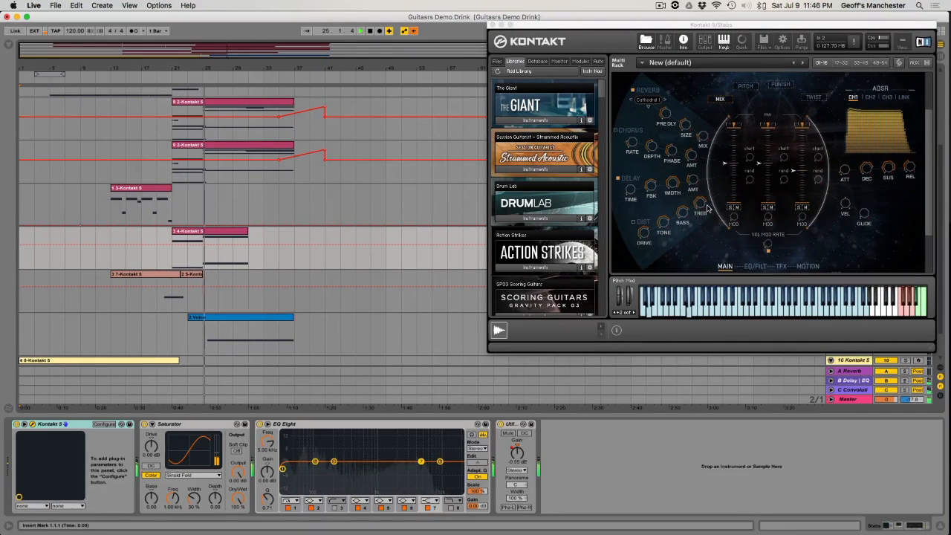
left_click(753, 266)
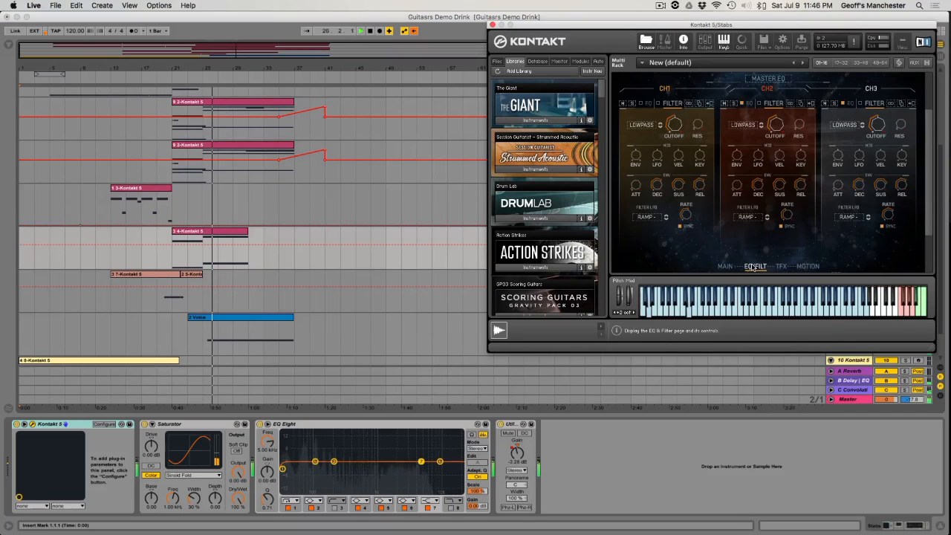
left_click(781, 266)
left_click(722, 266)
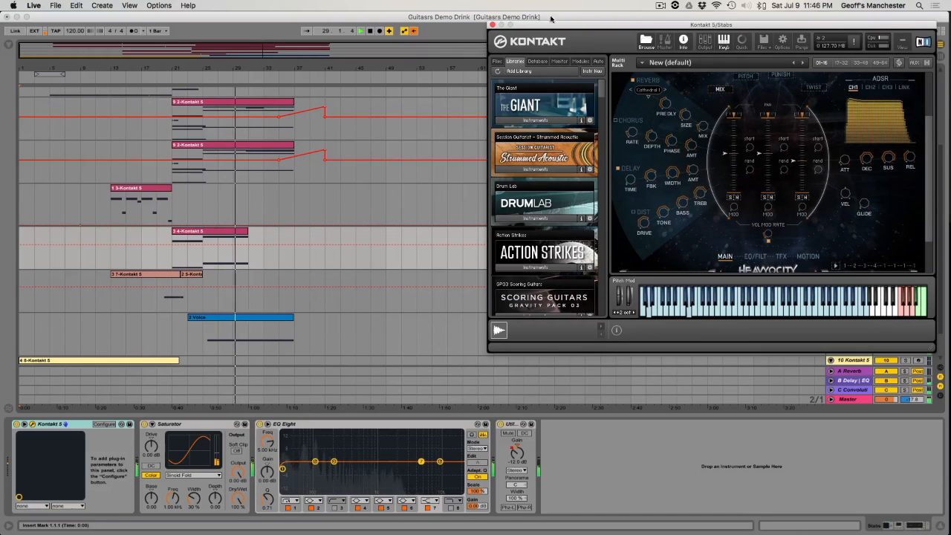
key("super+alt+p")
Open the Voice track's Kontakt instrument and view its Vocalise controls during playback.
scroll(629, 269, "down", 2)
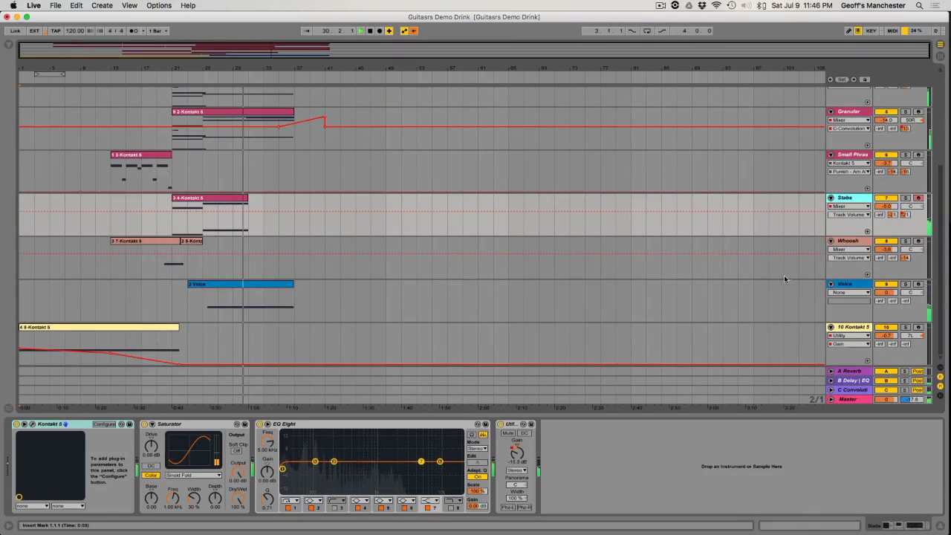
left_click(845, 285)
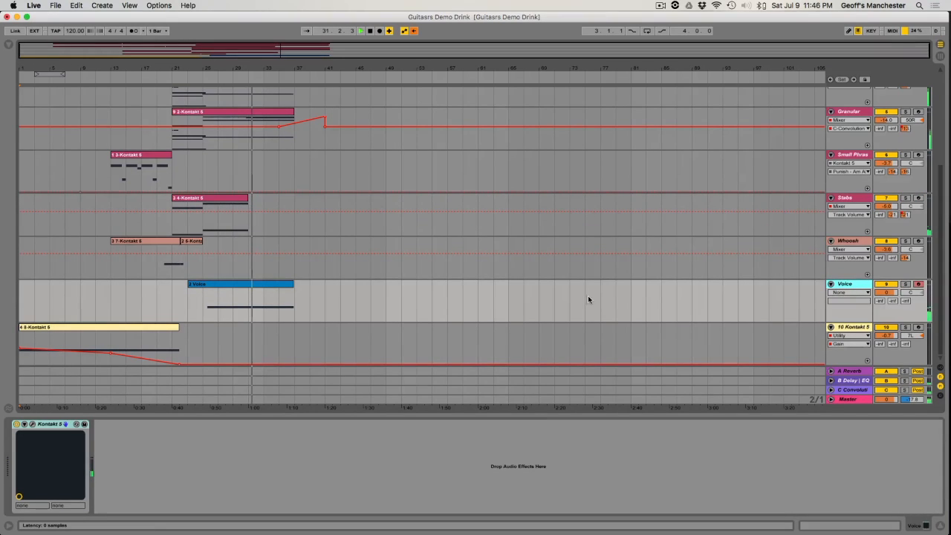
key("super+alt+p")
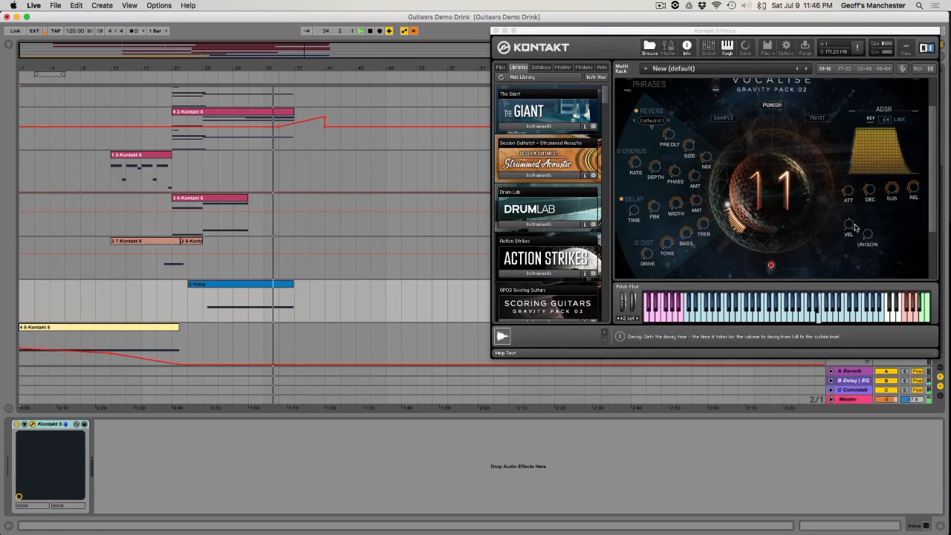
left_click(439, 168)
Stop playback and return the arrangement to bar 1.
scroll(438, 168, "up", 2)
scroll(438, 168, "up", 2)
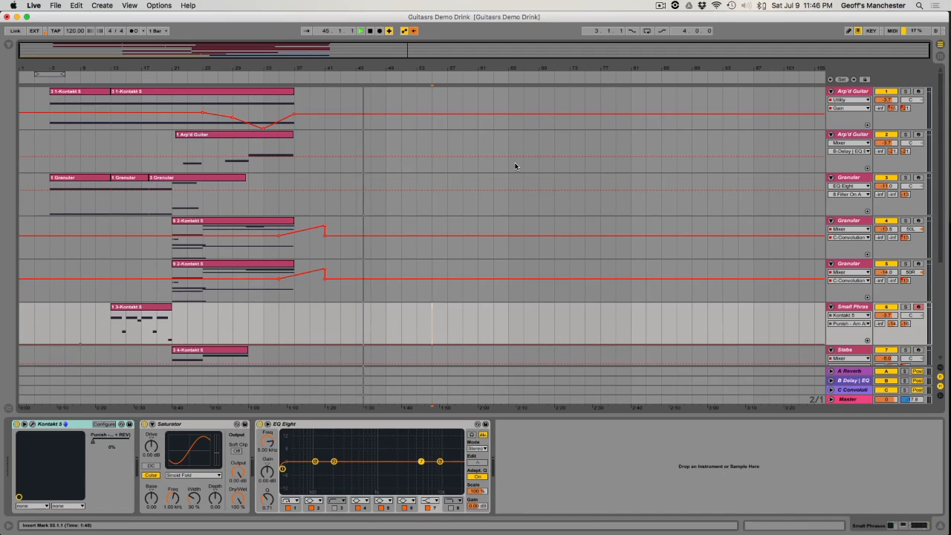
left_click(370, 31)
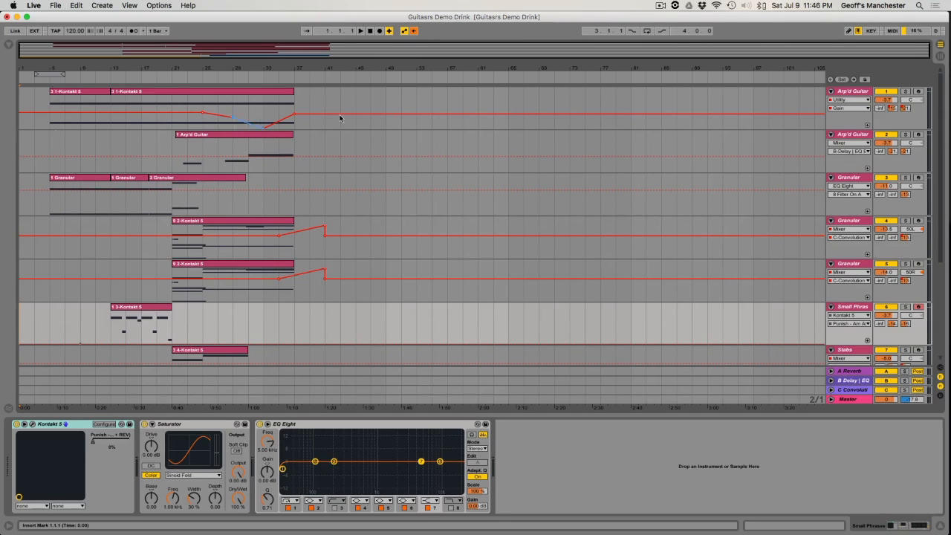
Place the insert marker at bar 5 on the first Arp'd Guitar track and open its Kontakt instrument.
left_click(853, 92)
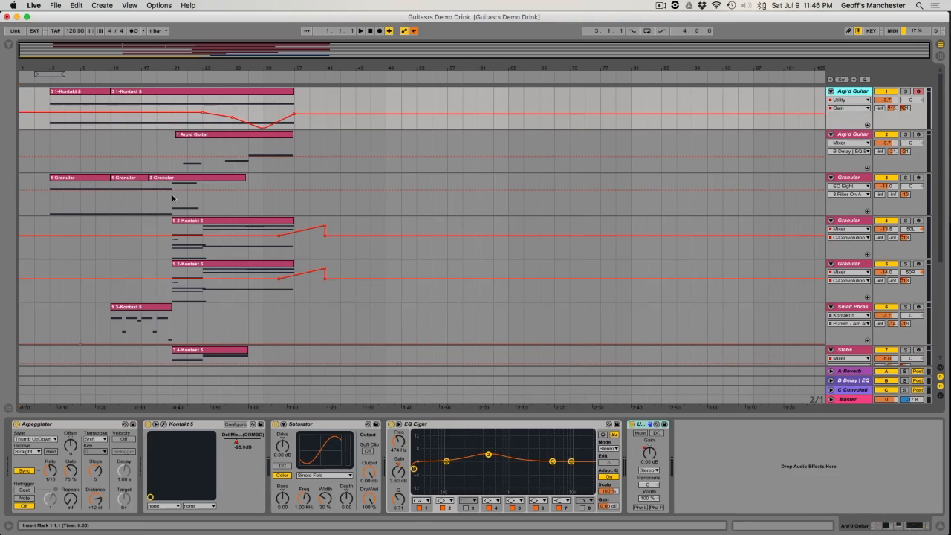
left_click(49, 107)
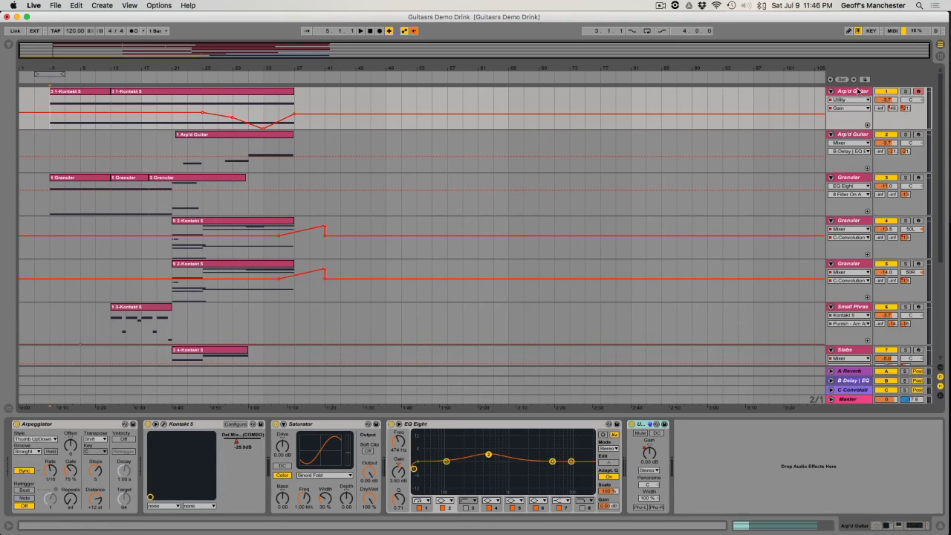
key("super+alt+p")
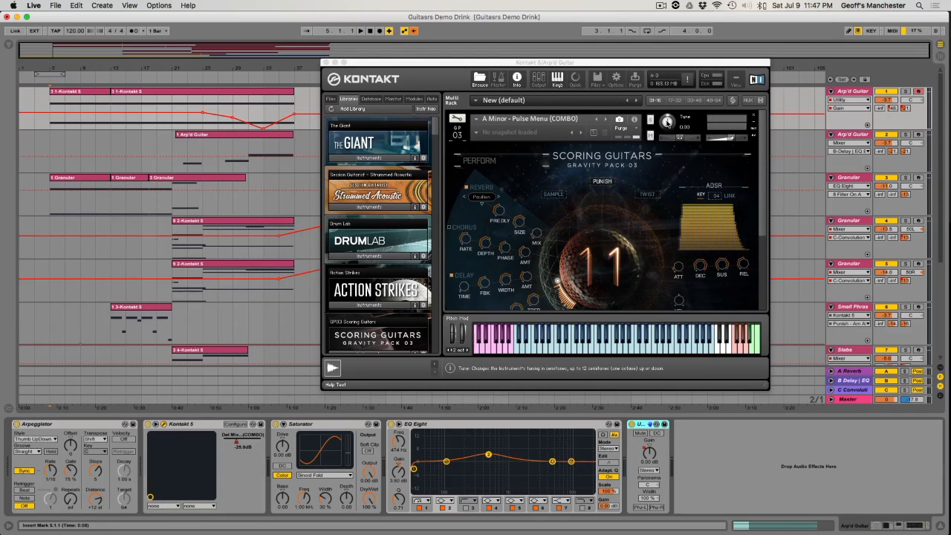
View the Arp'd Guitar instrument's Sample page and return to its Punish page.
scroll(559, 166, "down", 2)
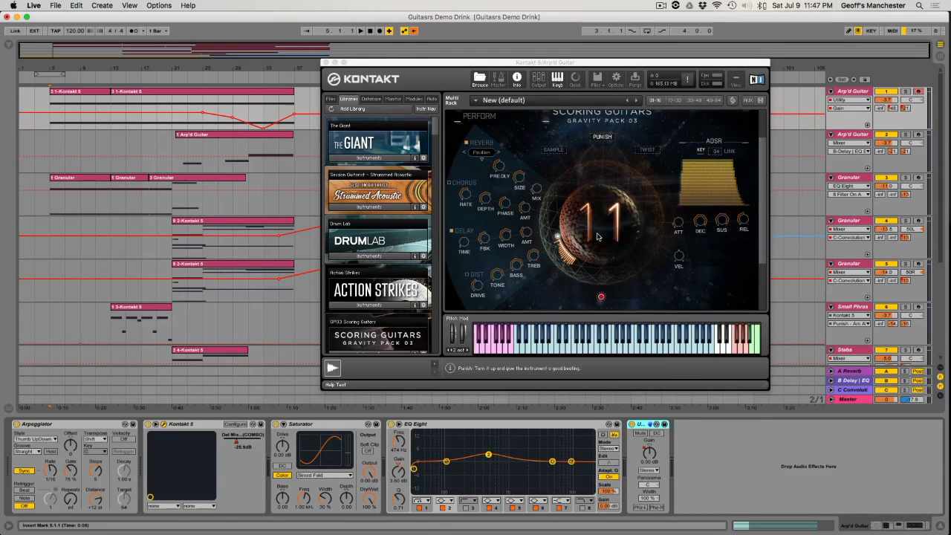
left_click(554, 150)
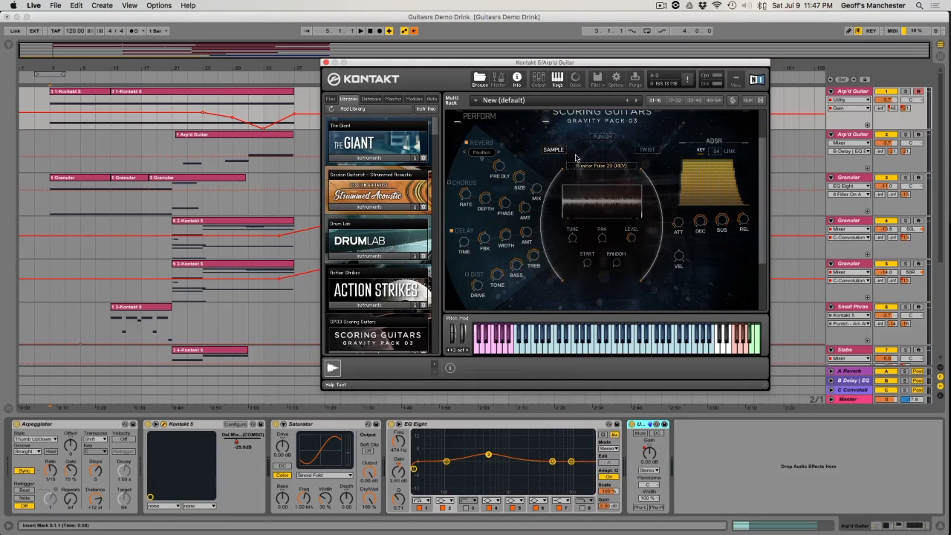
left_click(602, 137)
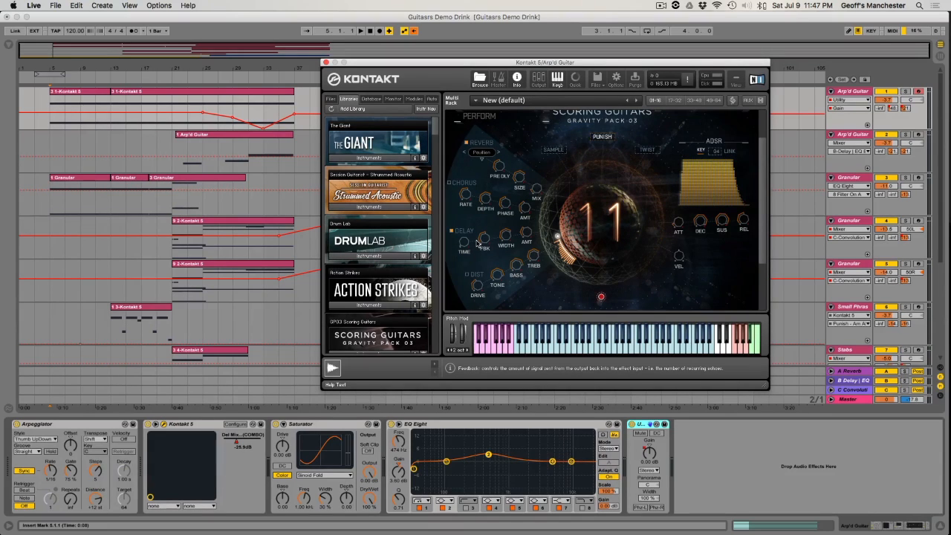
Browse the Kontakt libraries to Scoring Guitars' Melodic Pulses and Phrases folder and pick A Minor - Pulse Menu (COMBO).
scroll(383, 238, "down", 15)
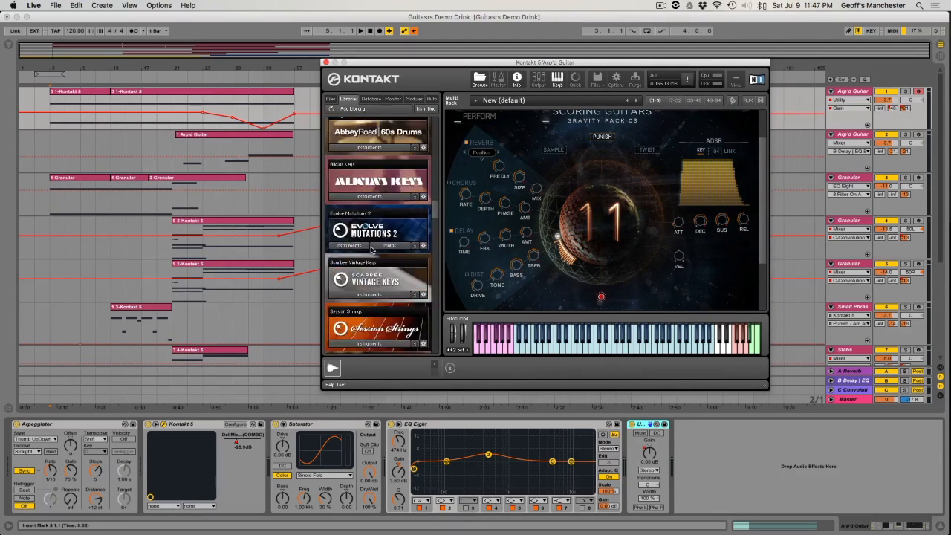
scroll(372, 250, "up", 5)
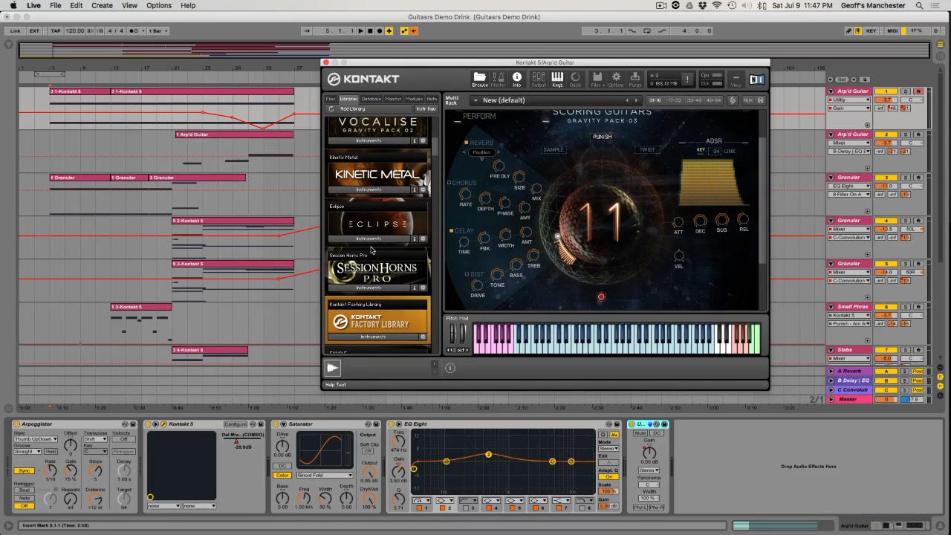
scroll(371, 251, "up", 3)
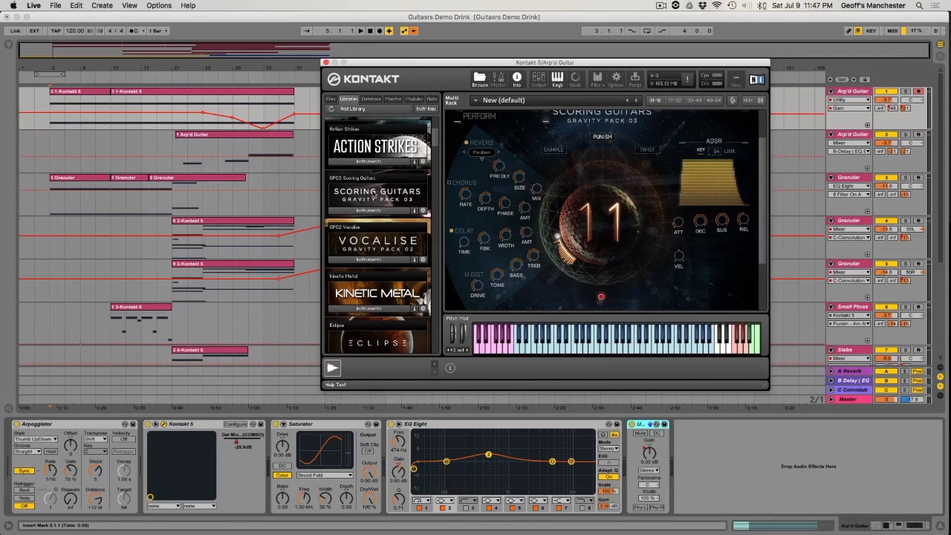
left_click(373, 211)
left_click(373, 211)
left_click(373, 211)
left_click(369, 233)
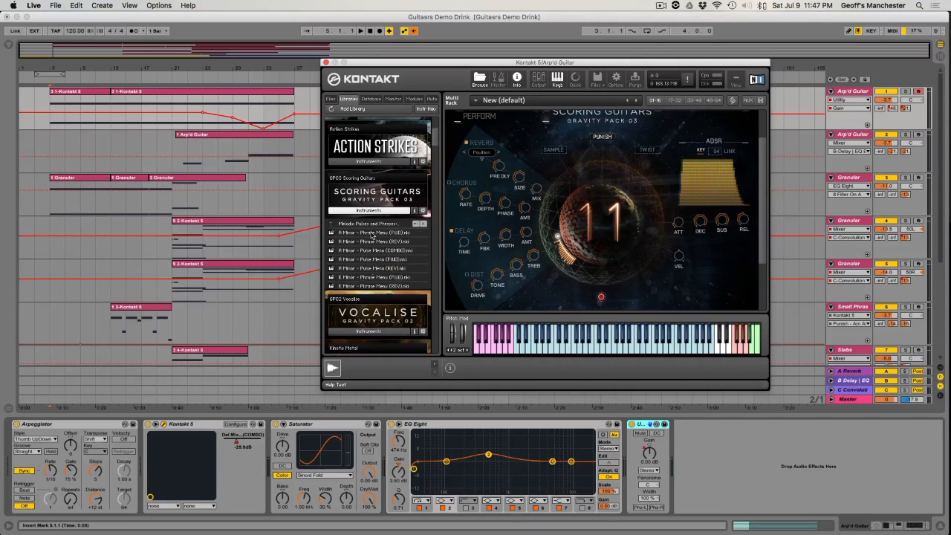
double_click(393, 251)
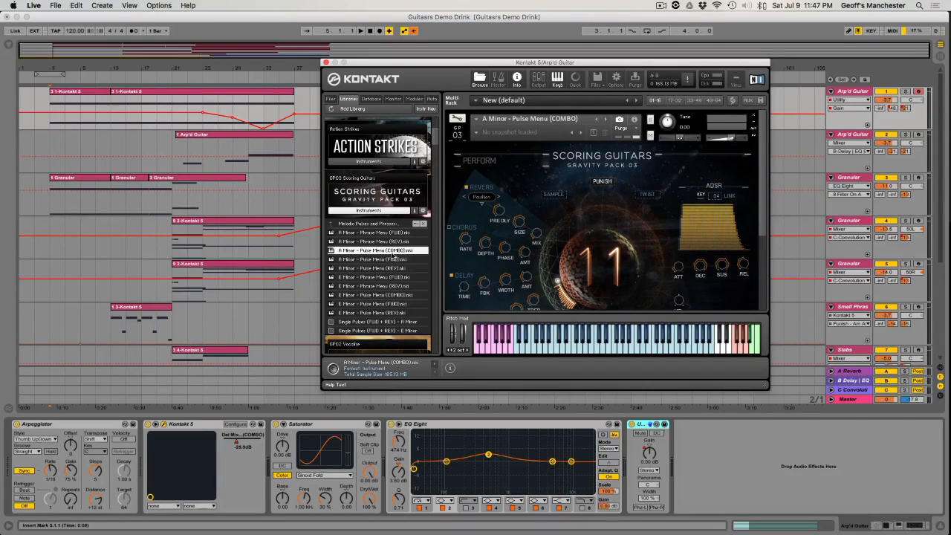
scroll(632, 260, "down", 2)
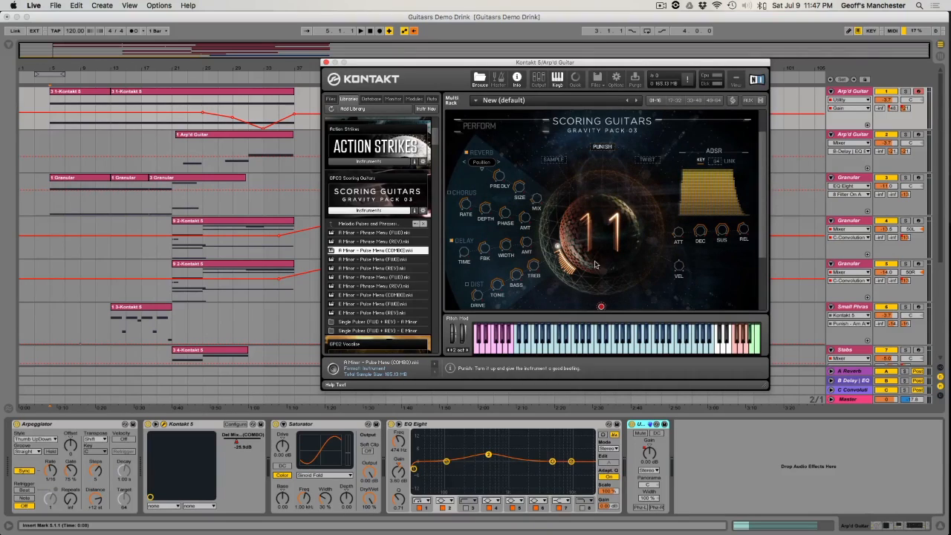
Turn off the Arpeggiator on the first Arp'd Guitar track and play the arrangement from bar 5.
left_click(35, 426)
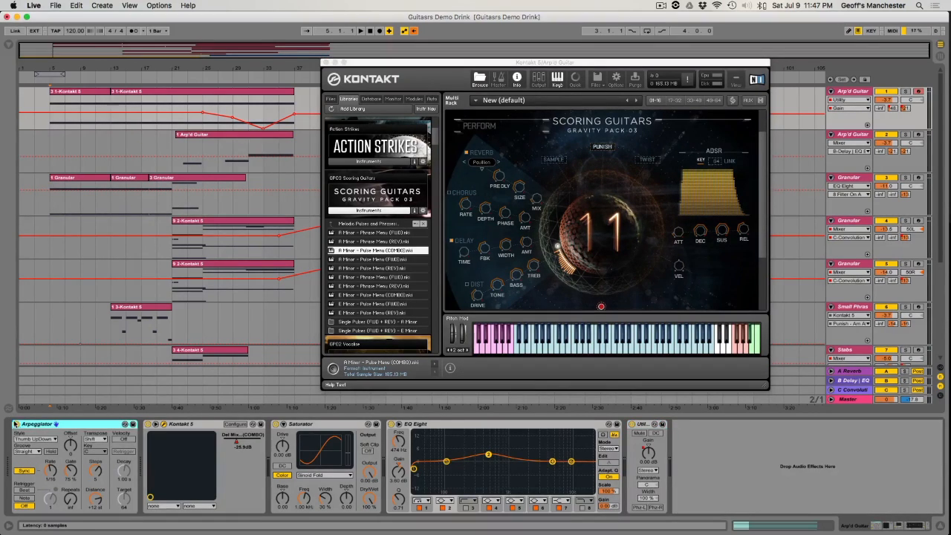
left_click(16, 424)
left_click(52, 112)
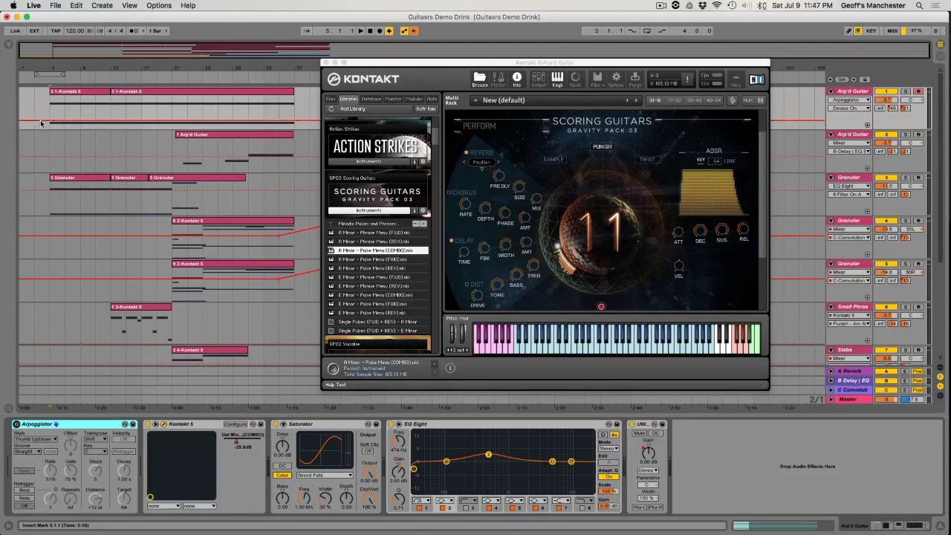
key("space")
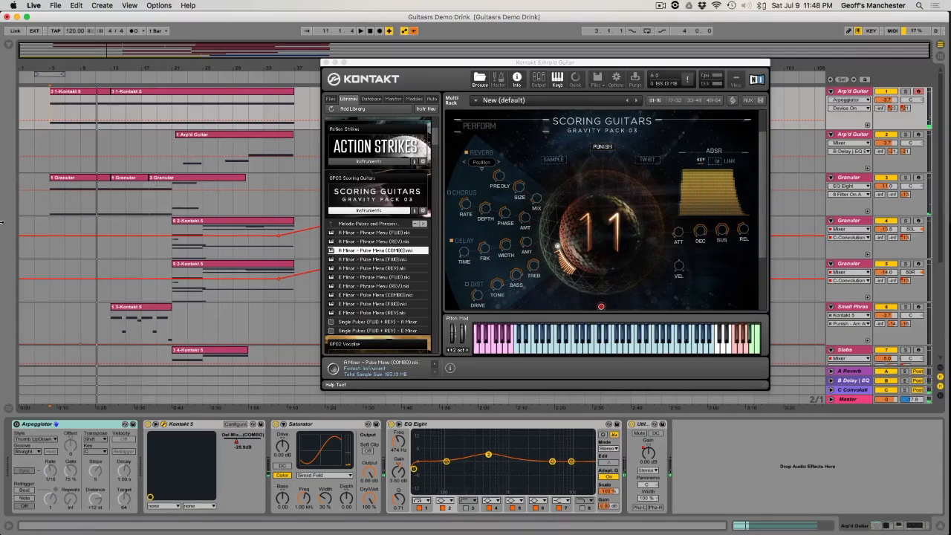
Turn the Arpeggiator back on and play the arrangement from bar 5 to hear the arpeggiated pulse.
left_click(16, 425)
left_click(51, 113)
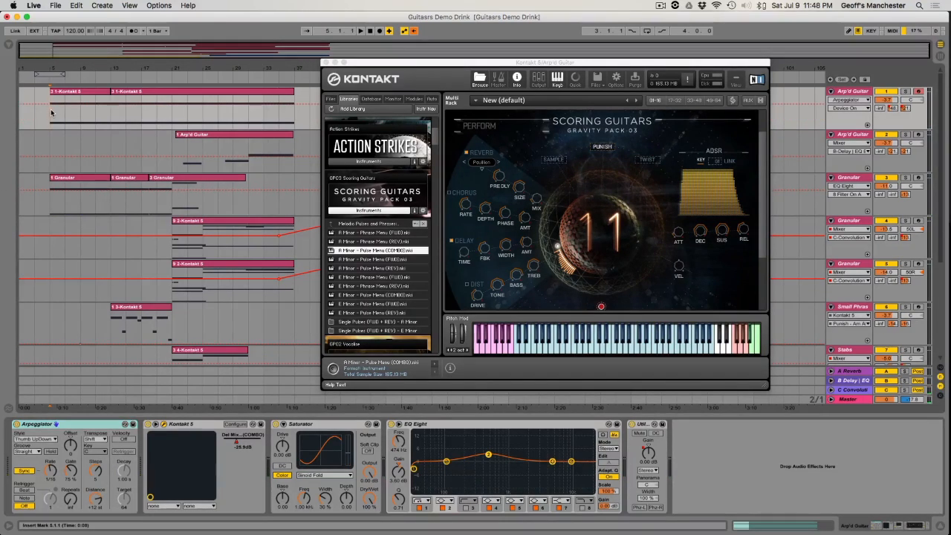
key("space")
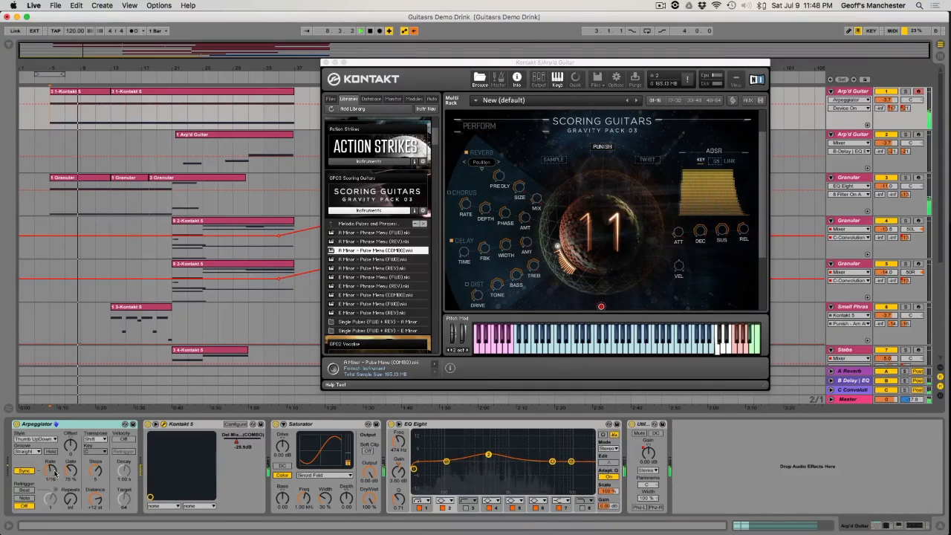
Open the MIDI notes of the first clip on the first Arp'd Guitar track.
double_click(104, 93)
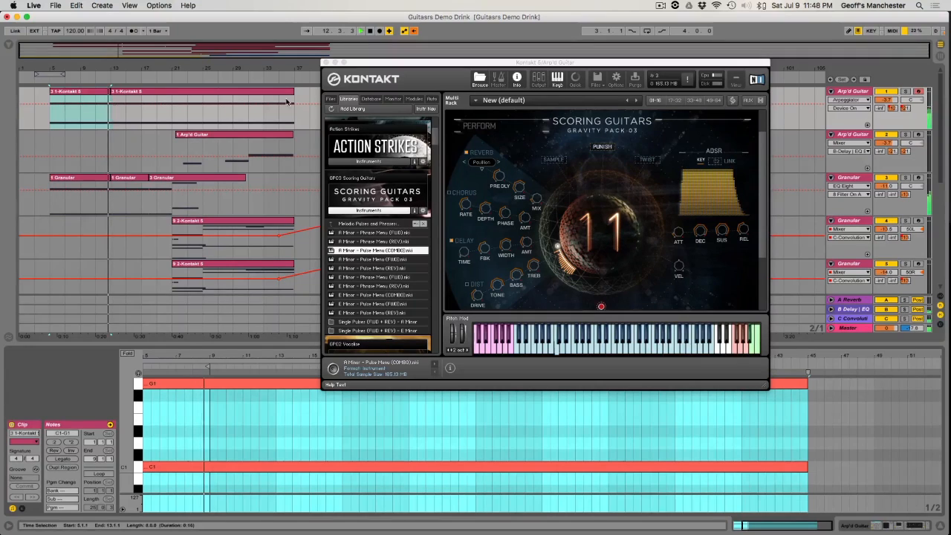
Show the first Arp'd Guitar track's devices and replay the arrangement from bar 5 while toggling the Arpeggiator off and on.
double_click(839, 93)
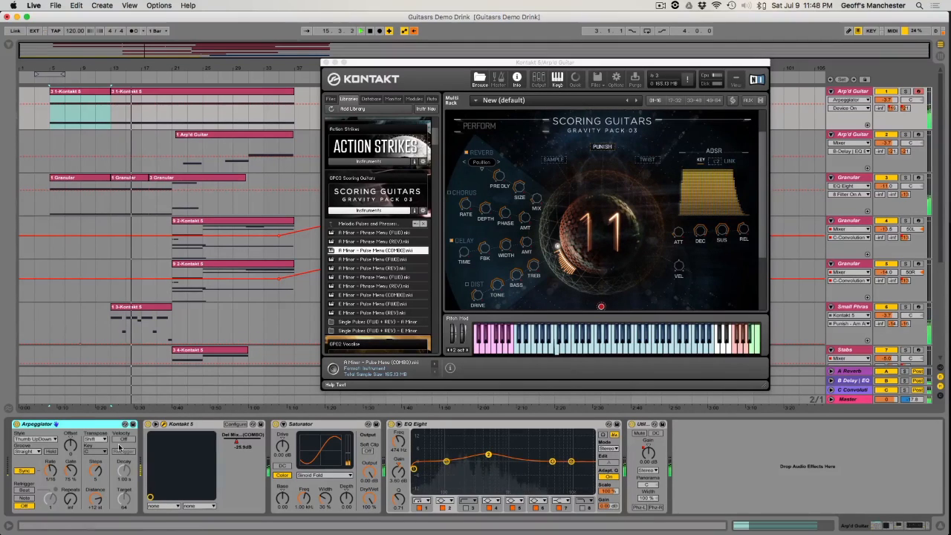
left_click(16, 424)
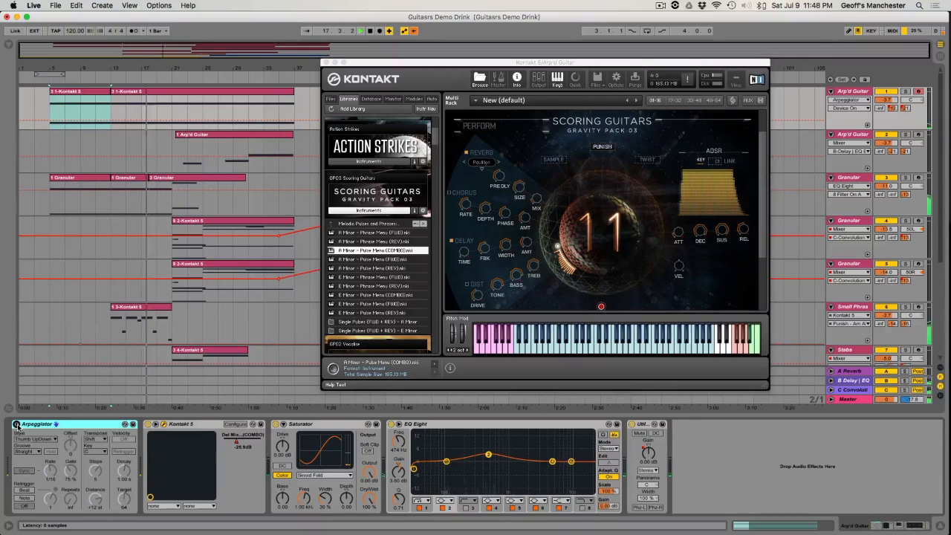
left_click(111, 119)
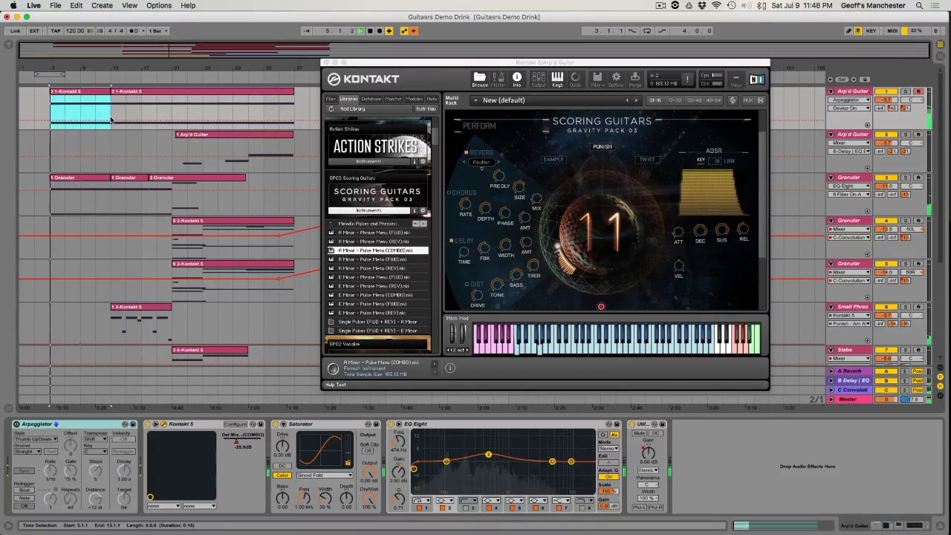
left_click(49, 112)
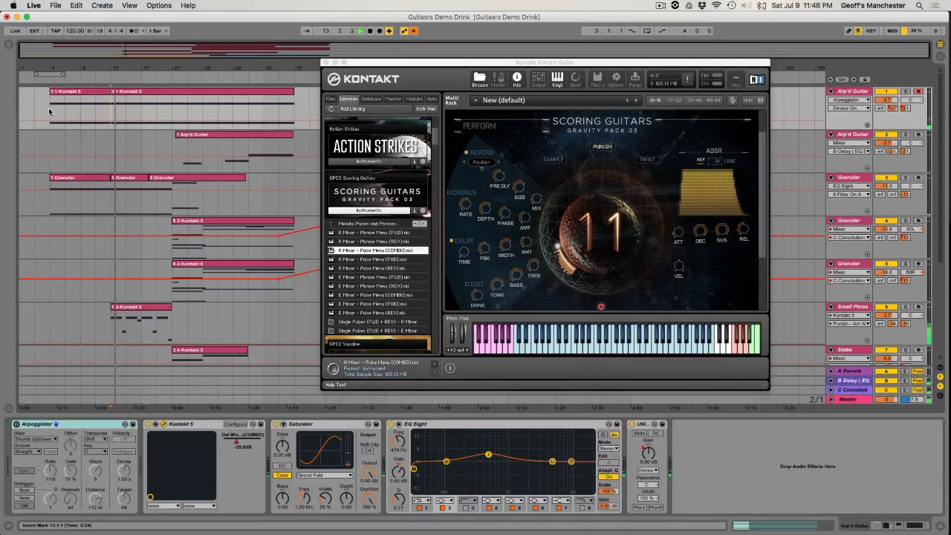
left_click(16, 424)
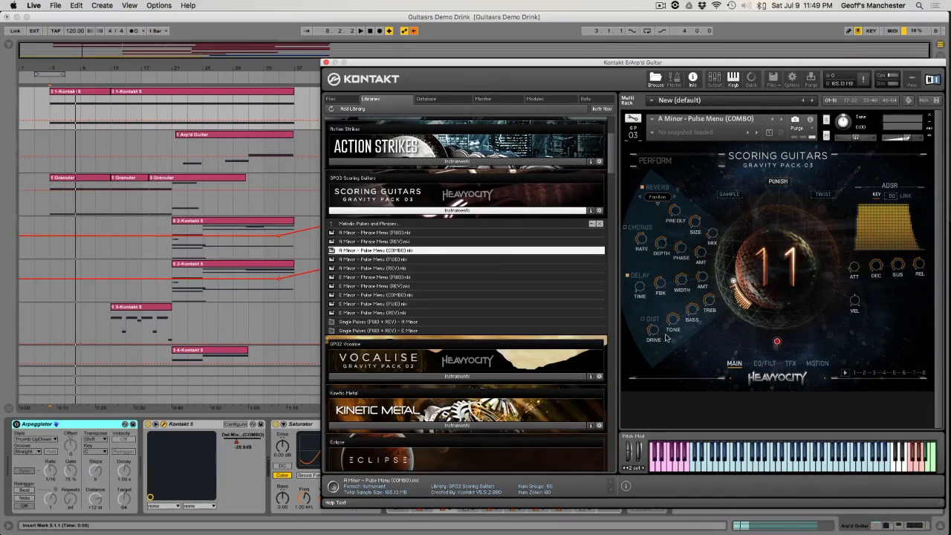
Review the Scoring Guitars EQ/FILT, TFX and MOTION pages, return to MAIN, and hide Kontakt's library browser.
left_click(761, 363)
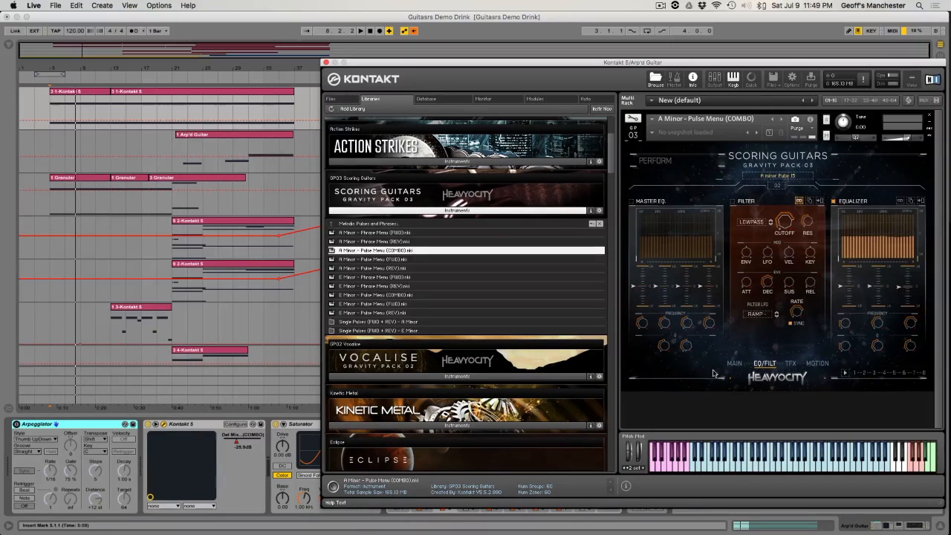
left_click(790, 363)
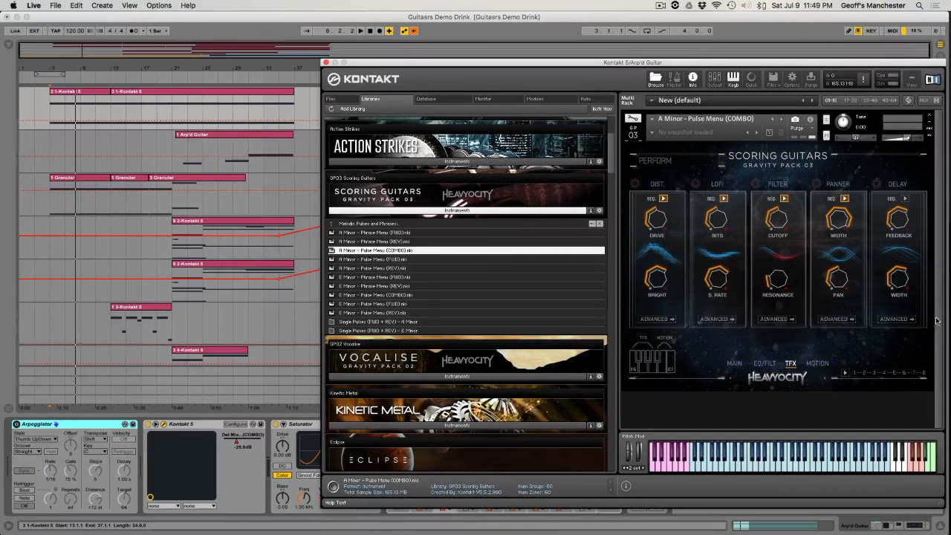
left_click(817, 363)
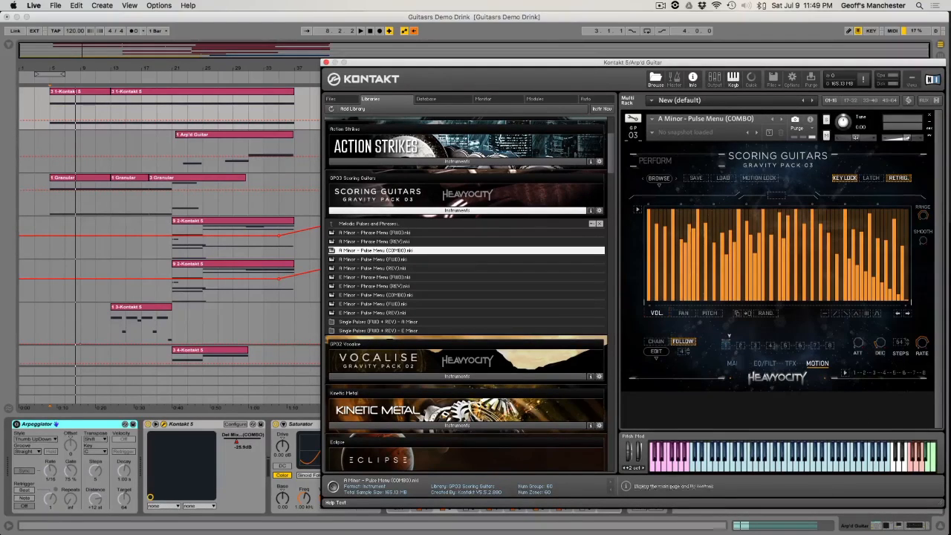
left_click(738, 363)
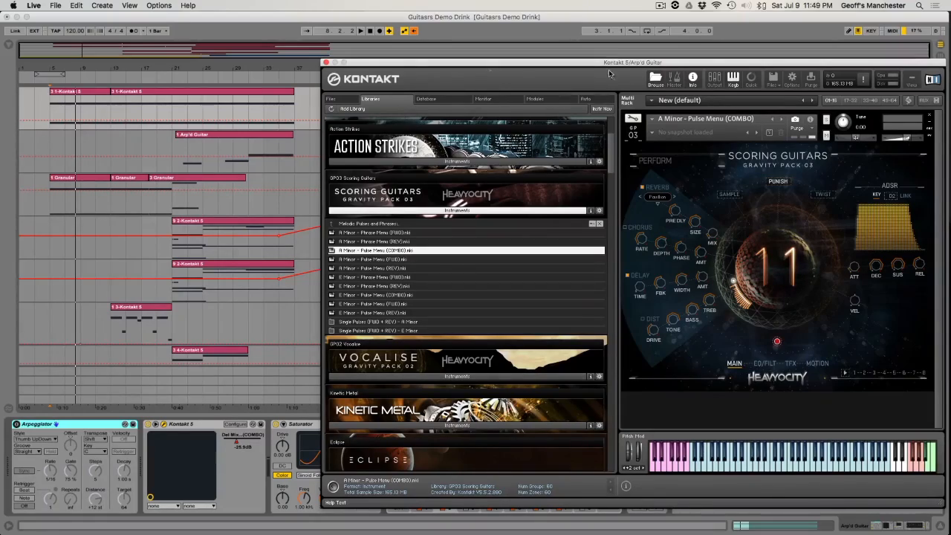
left_click(653, 77)
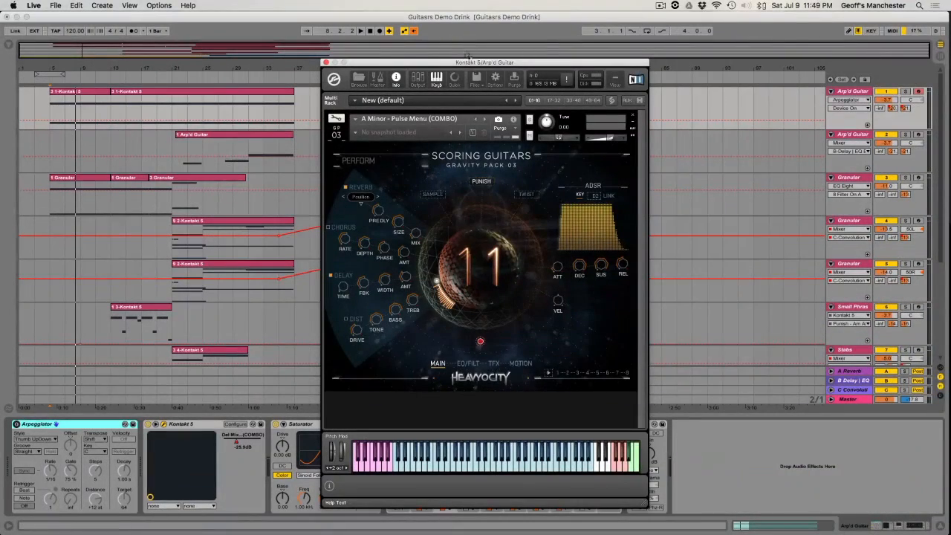
left_click_drag(465, 62, 566, 63)
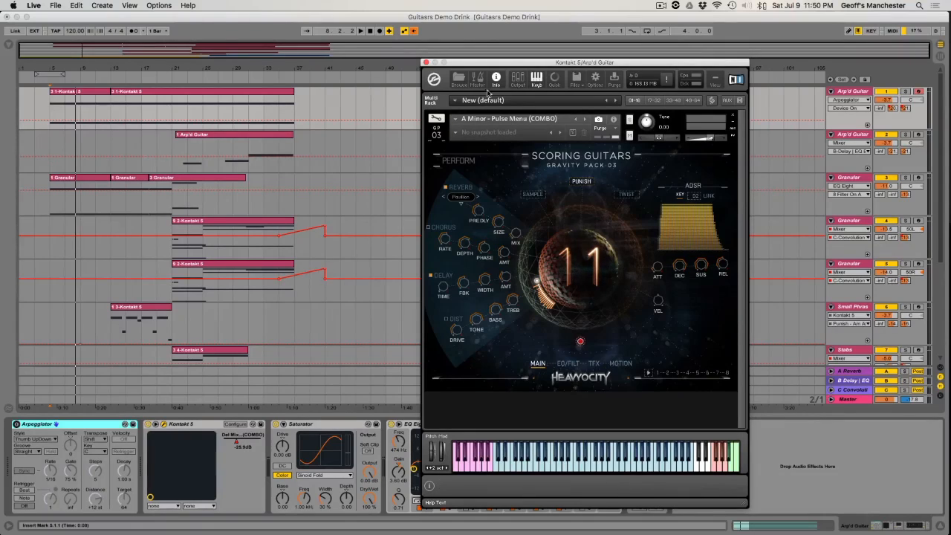
Show the Kontakt browser again and replace the loaded instrument with A Minor - Phrase Menu (FWD).
left_click(463, 82)
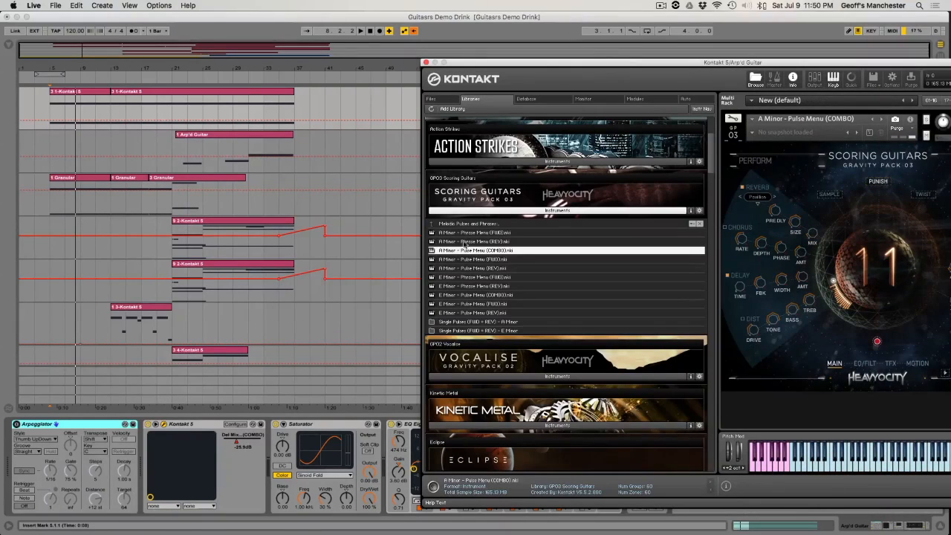
left_click_drag(450, 233, 794, 256)
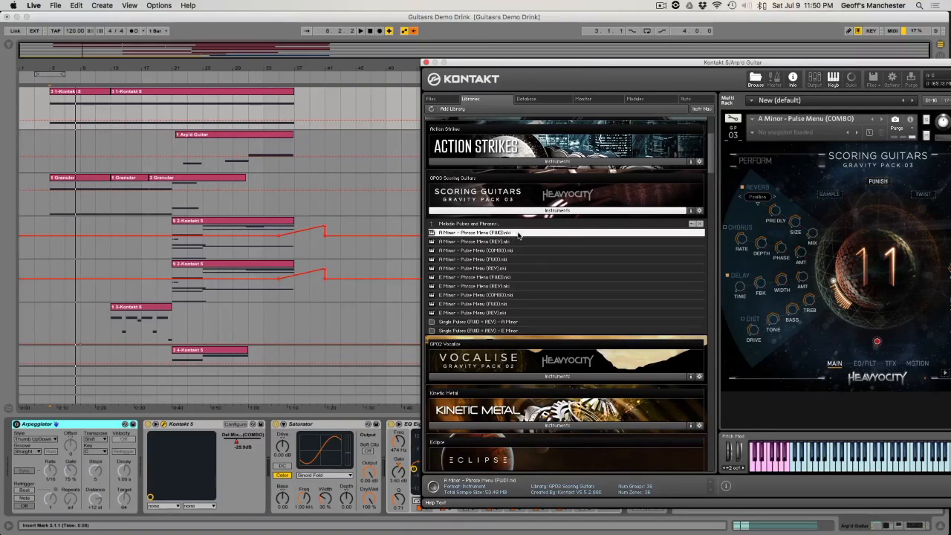
left_click_drag(710, 66, 618, 65)
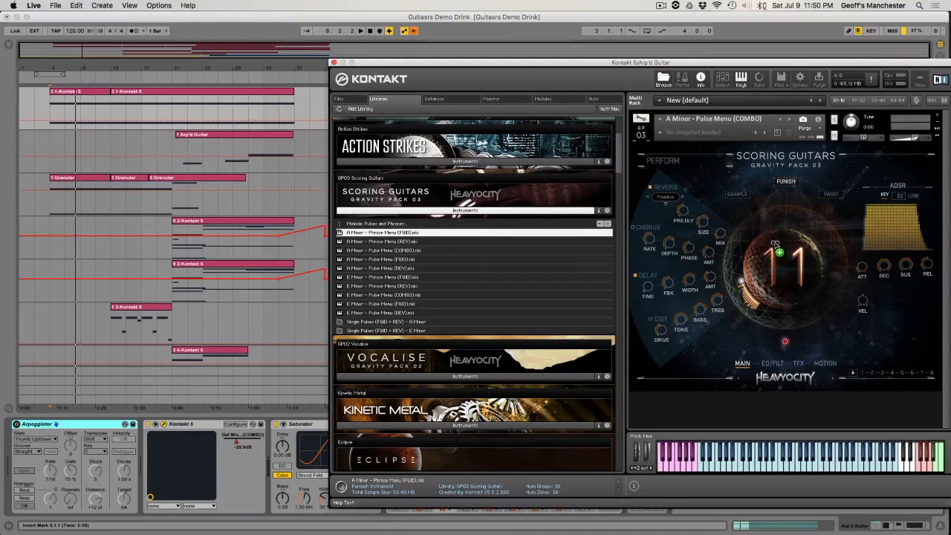
left_click_drag(774, 245, 774, 245)
left_click(549, 183)
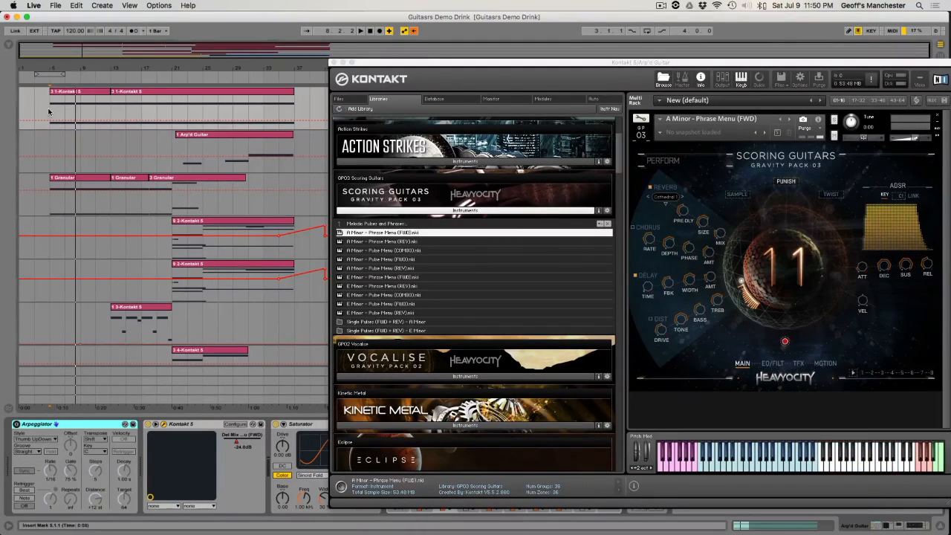
Play the phrase instrument from bar 5 with the Arpeggiator turned on, and compare it with the Arpeggiator turned off.
left_click(16, 424)
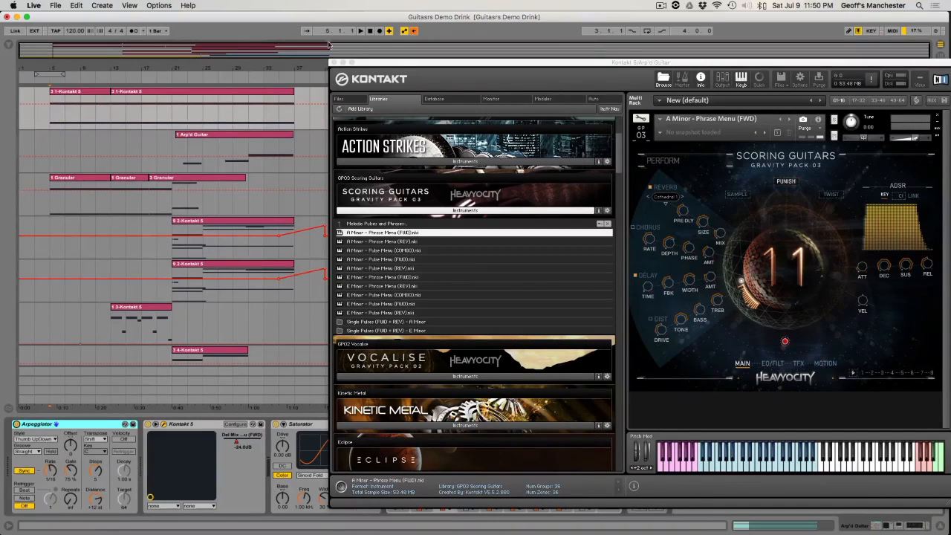
left_click(359, 31)
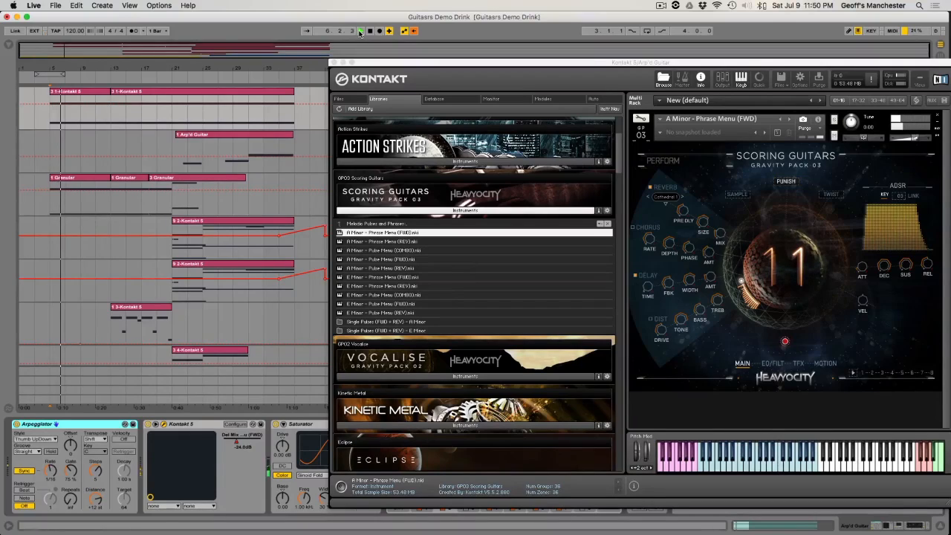
left_click(15, 424)
left_click(16, 424)
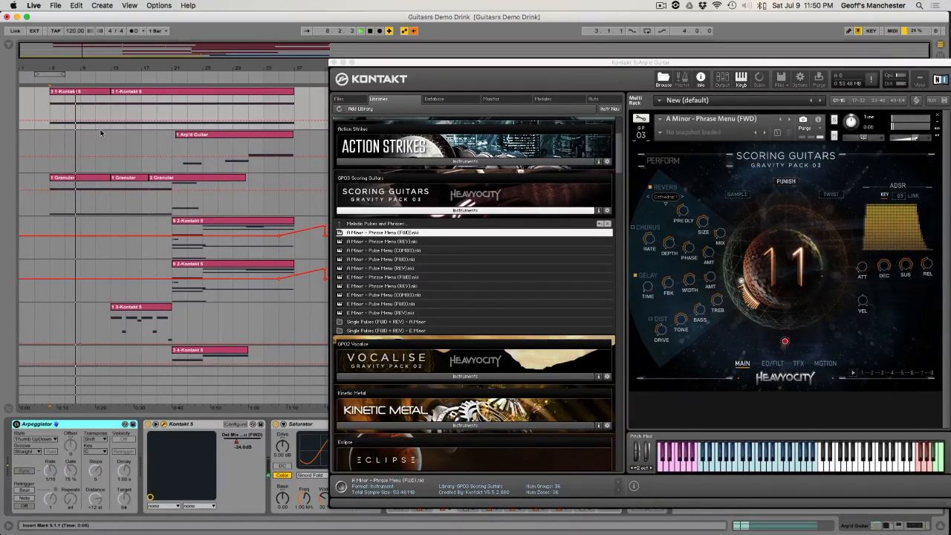
left_click(47, 111)
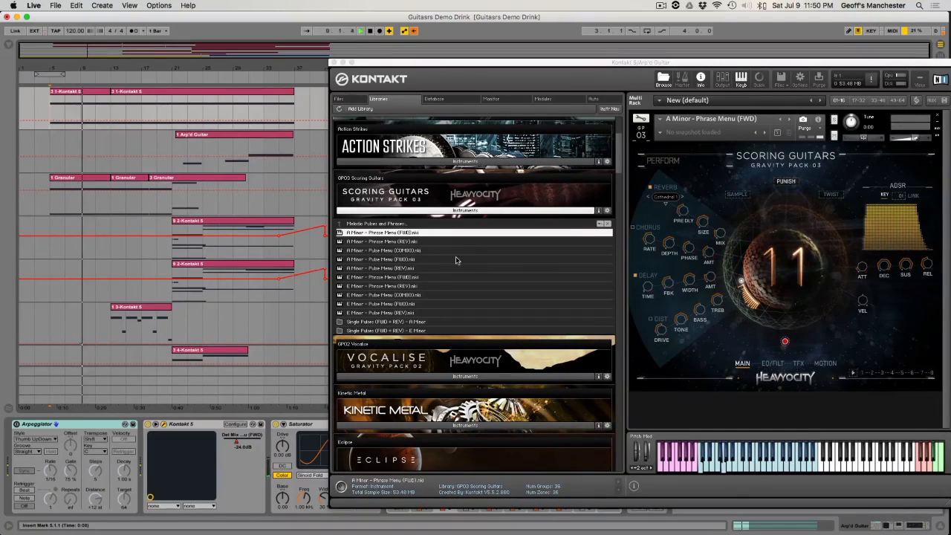
Load A Minor - Pulse Menu (COMBO) back into the first Arp'd Guitar track's Kontakt and turn its Arpeggiator on.
left_click_drag(436, 251, 753, 245)
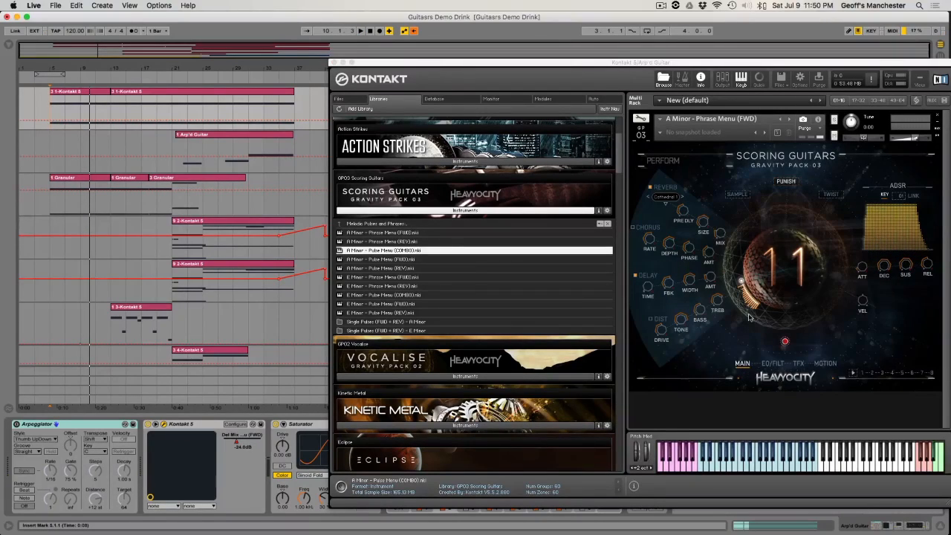
left_click(17, 424)
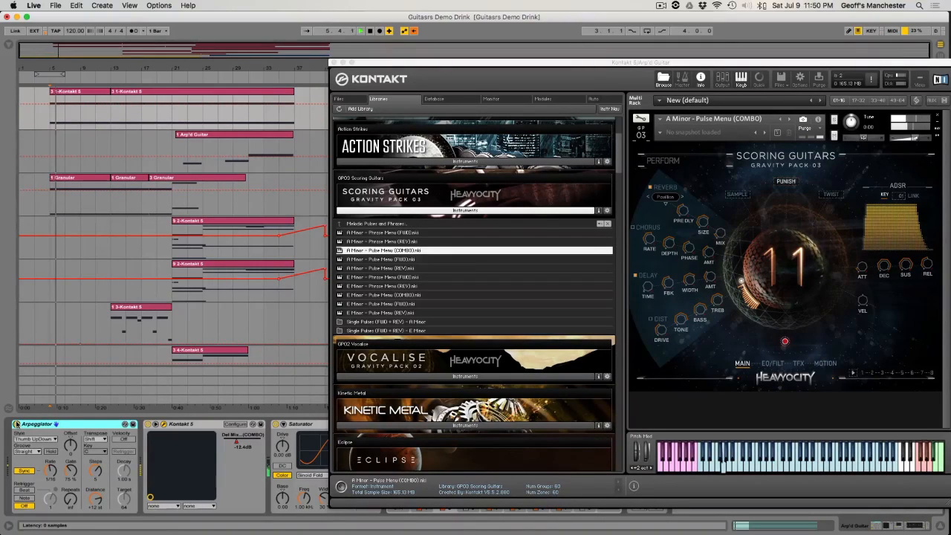
Play the second Arp'd Guitar track from the start of its clip in bar 21 and solo the track.
left_click(301, 161)
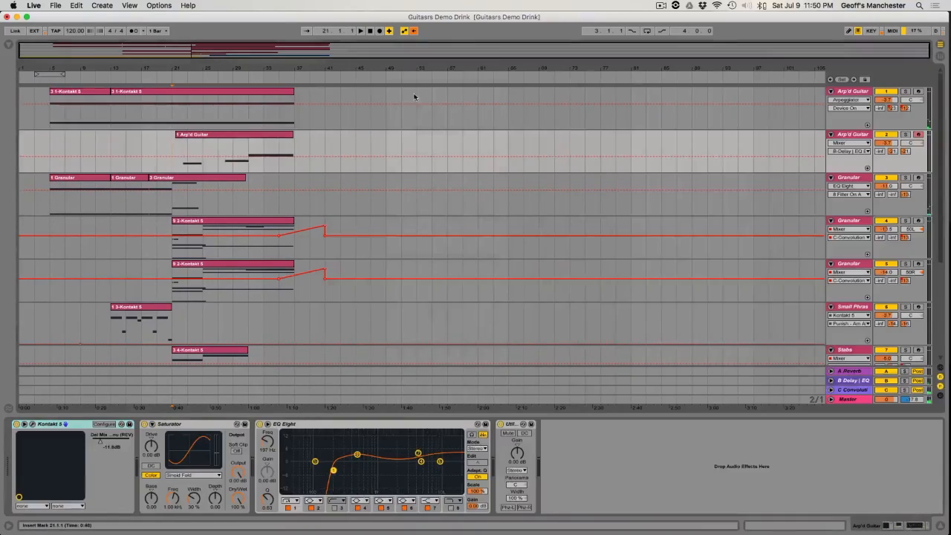
left_click(854, 135)
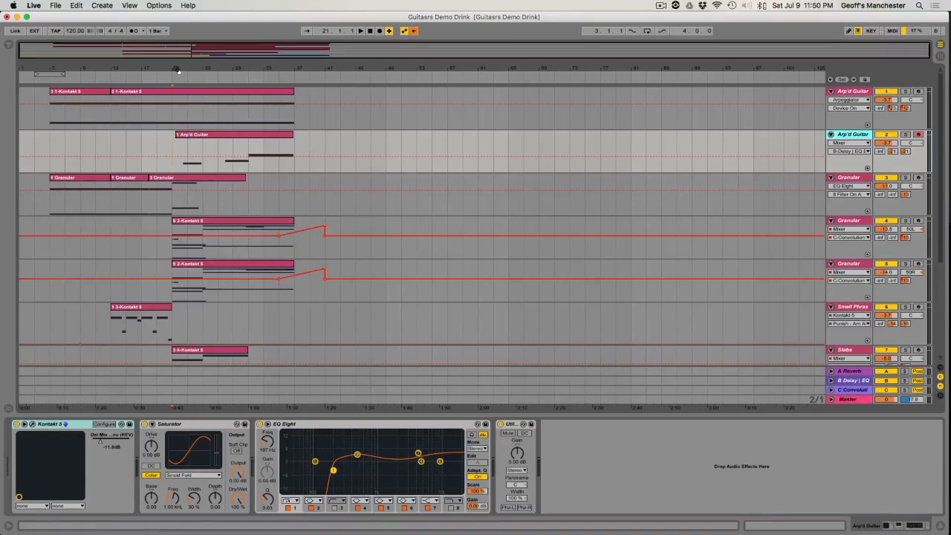
left_click_drag(178, 71, 178, 104)
left_click(227, 136)
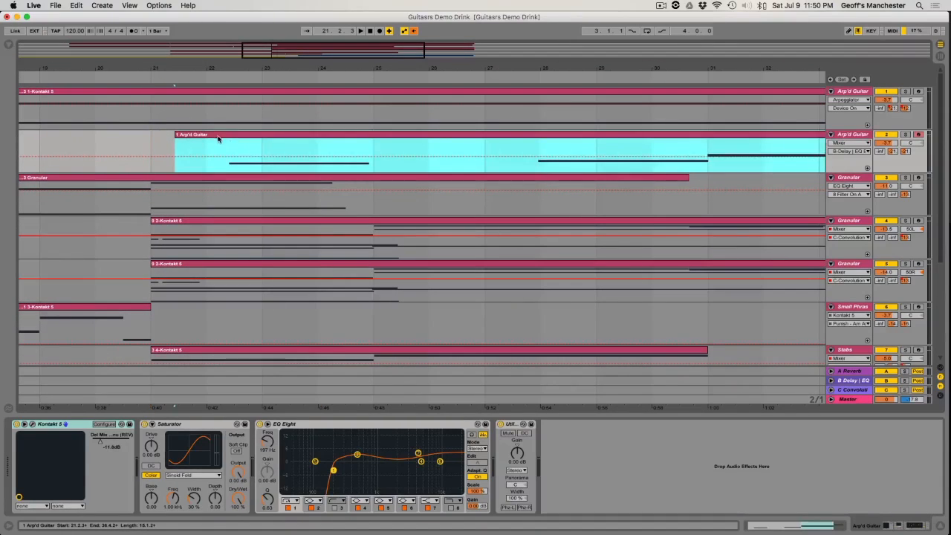
left_click(179, 146)
key("space")
left_click(905, 135)
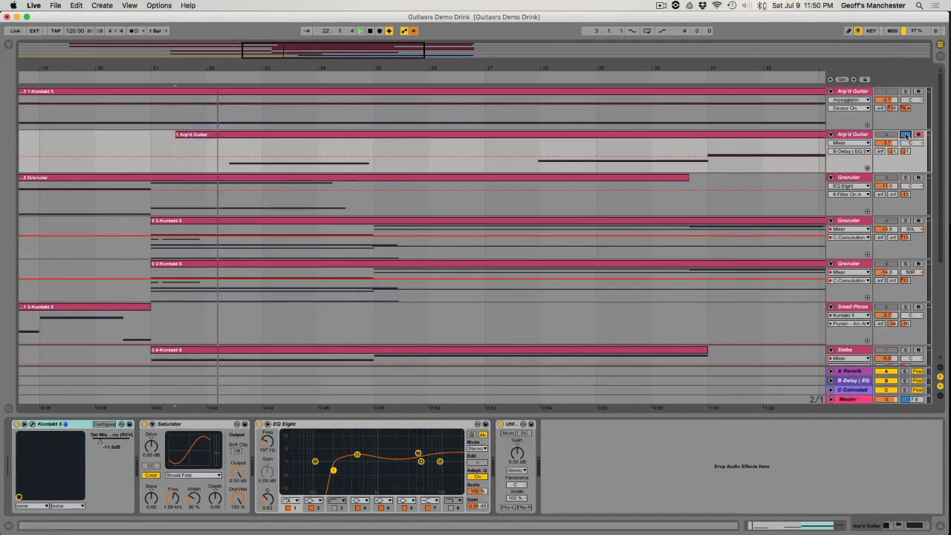
Open the Kontakt instrument on the second Arp'd Guitar track, stop playback, and move the plug-in window fully into view.
left_click(32, 424)
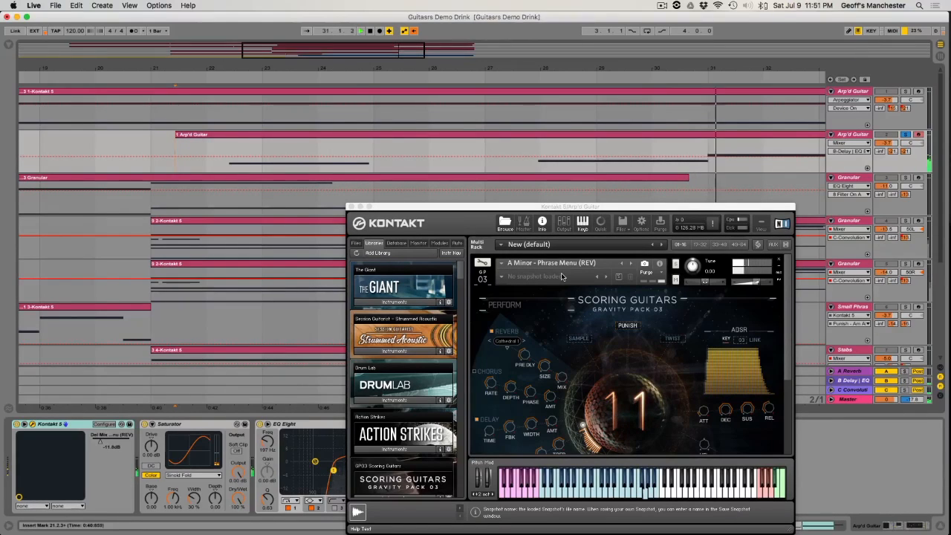
key("space")
left_click_drag(454, 210, 455, 84)
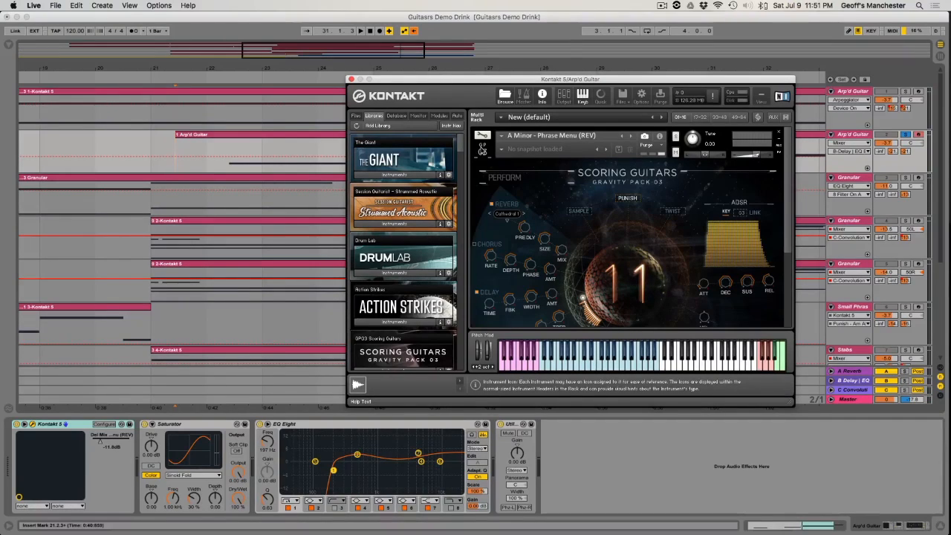
Browse Scoring Guitars' Melodic Pulses and Phrases folder and highlight A Minor - Phrase Menu (REV) in the instrument list.
scroll(413, 298, "down", 3)
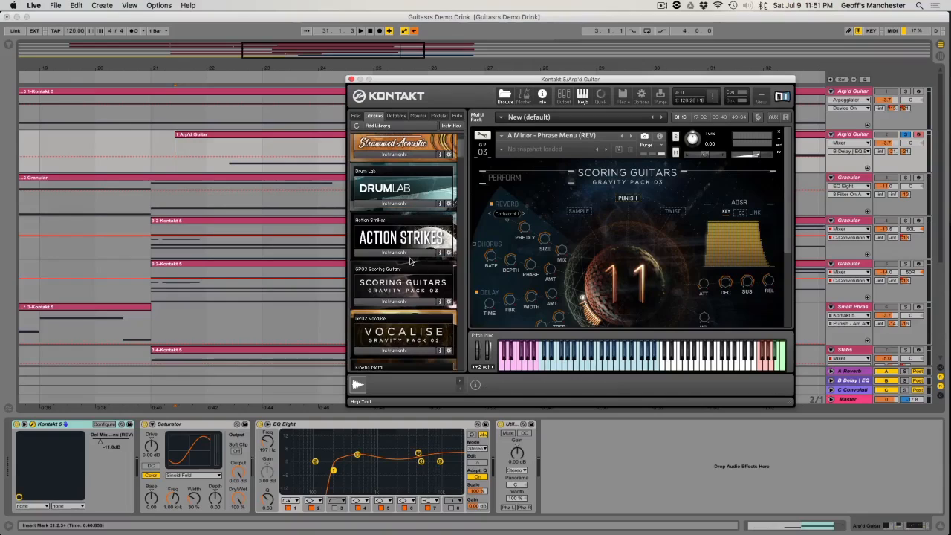
left_click(411, 300)
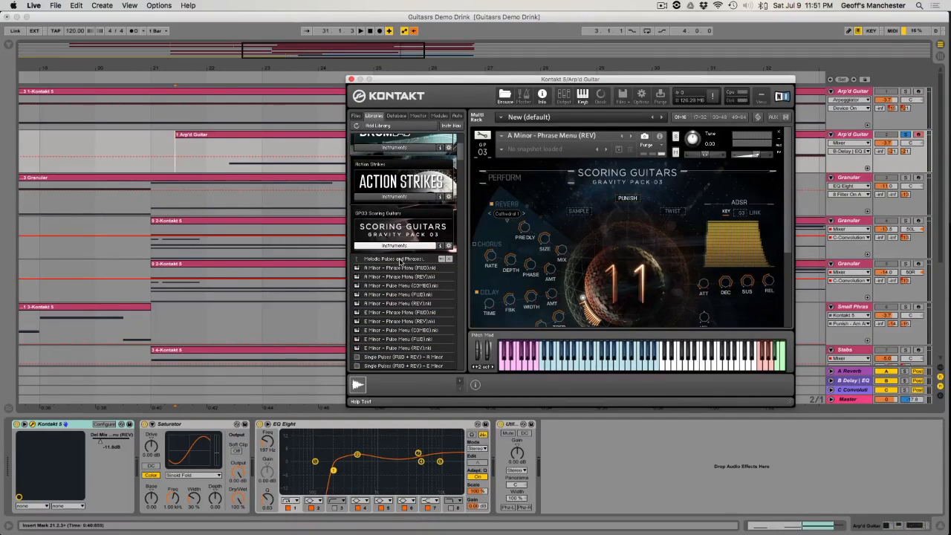
left_click(400, 260)
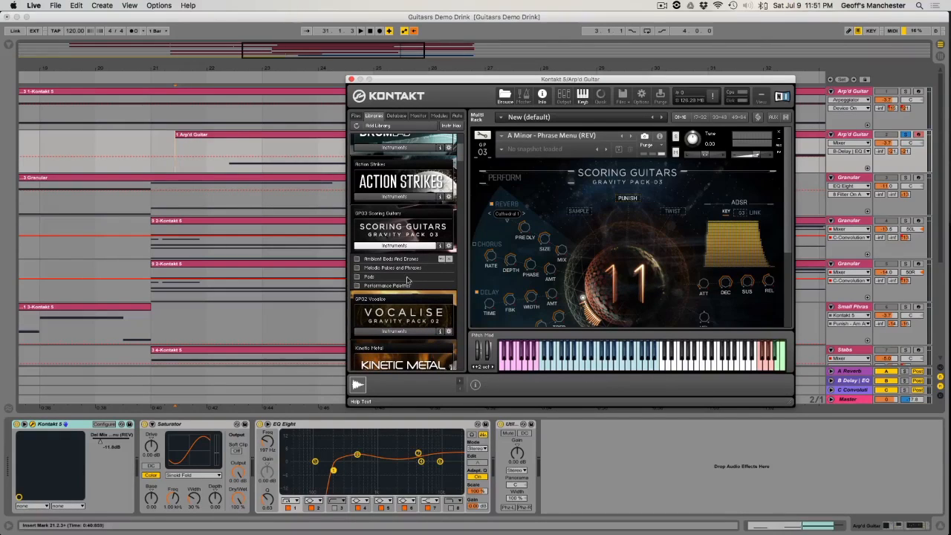
left_click(404, 269)
left_click(404, 268)
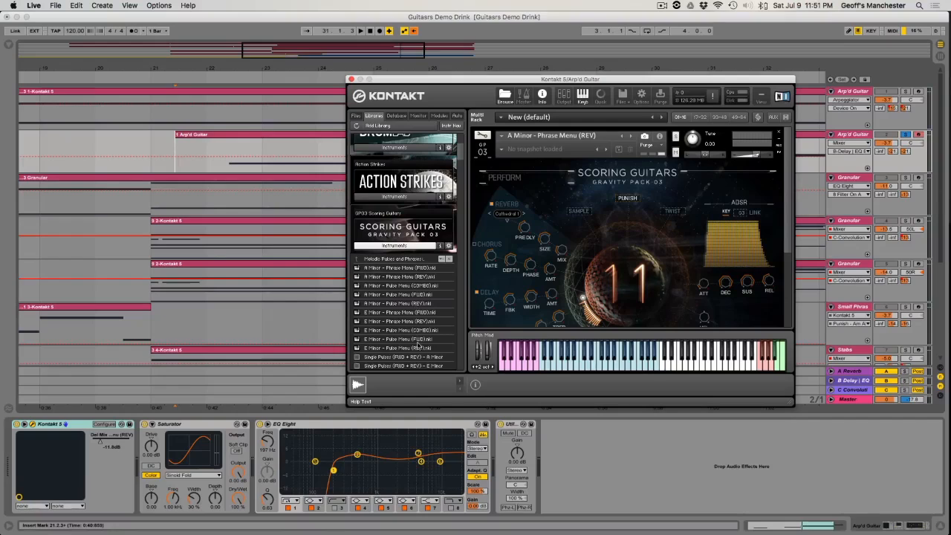
scroll(414, 327, "down", 3)
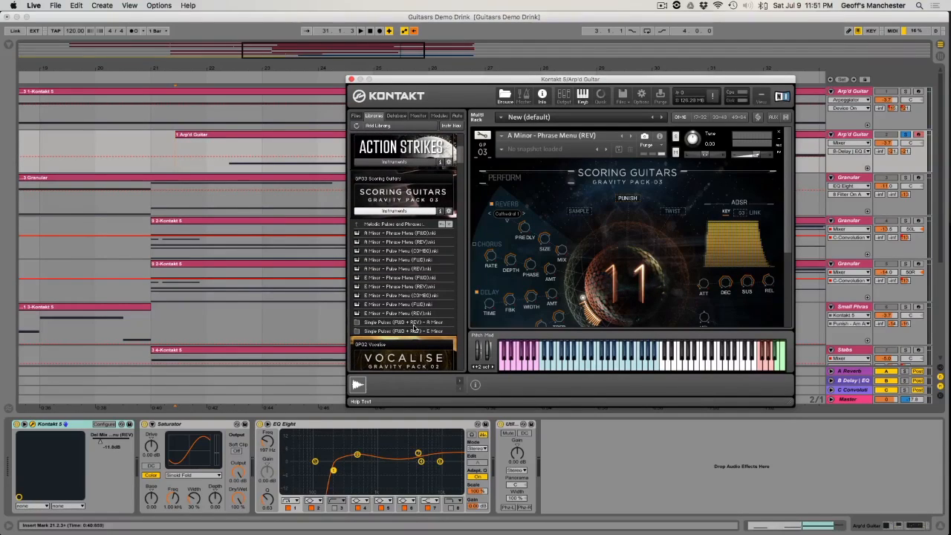
left_click(429, 242)
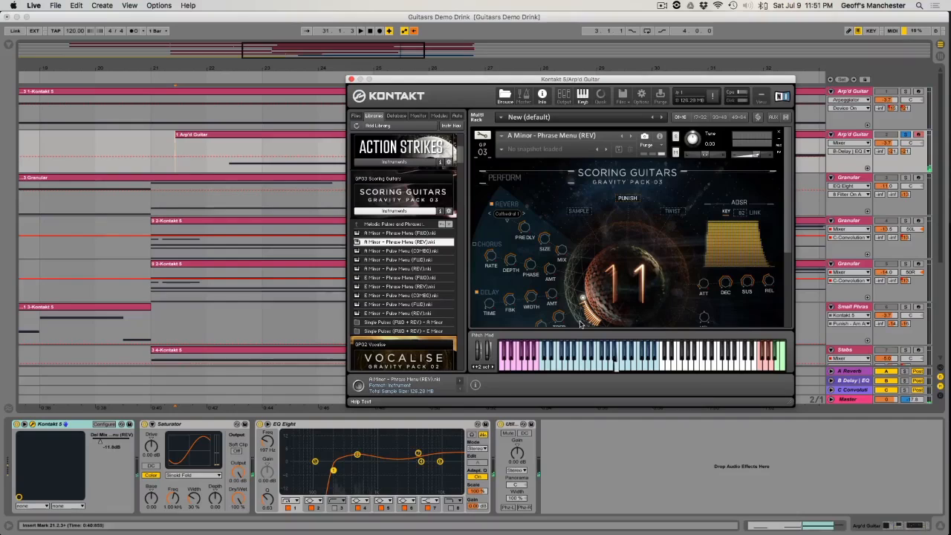
scroll(653, 287, "down", 4)
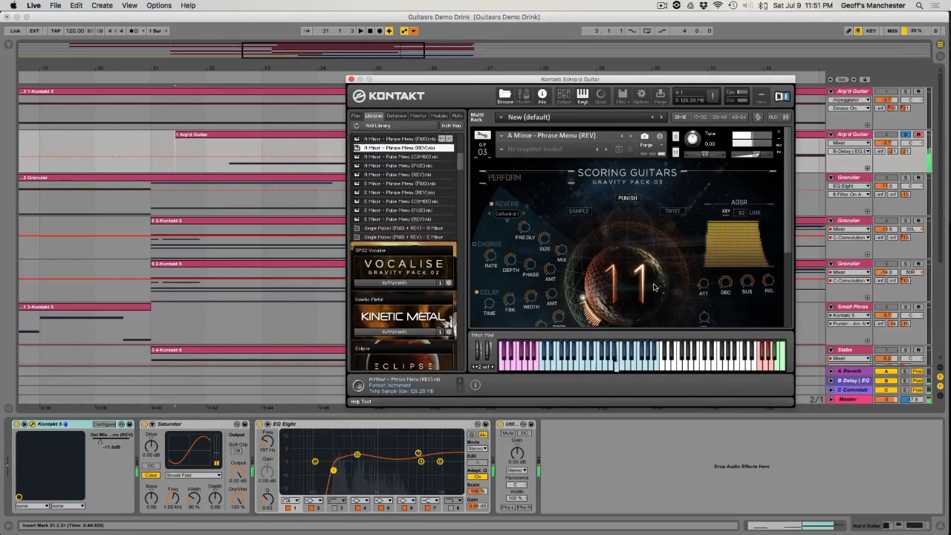
scroll(653, 287, "up", 5)
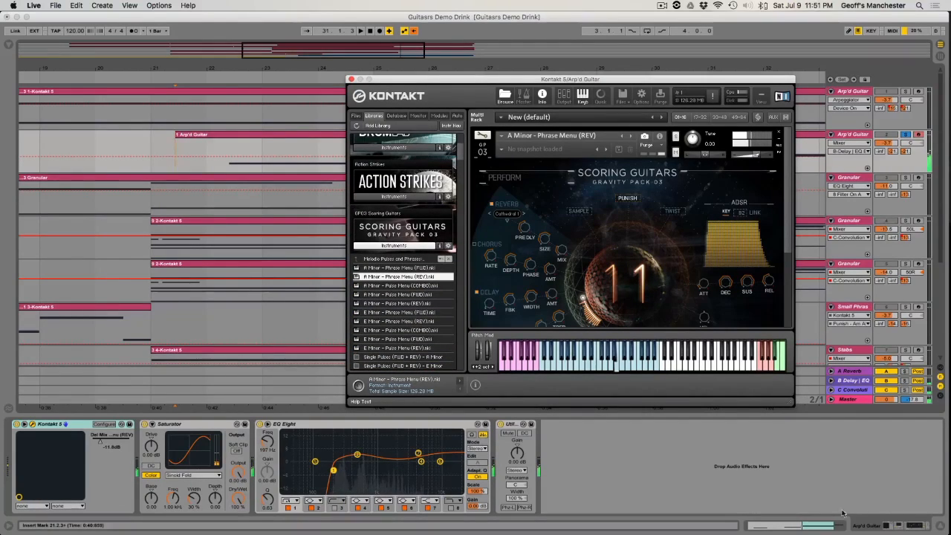
Enlarge the Kontakt window of the second Arp'd Guitar track and set its Punish amount to 15.
left_click_drag(793, 405, 923, 531)
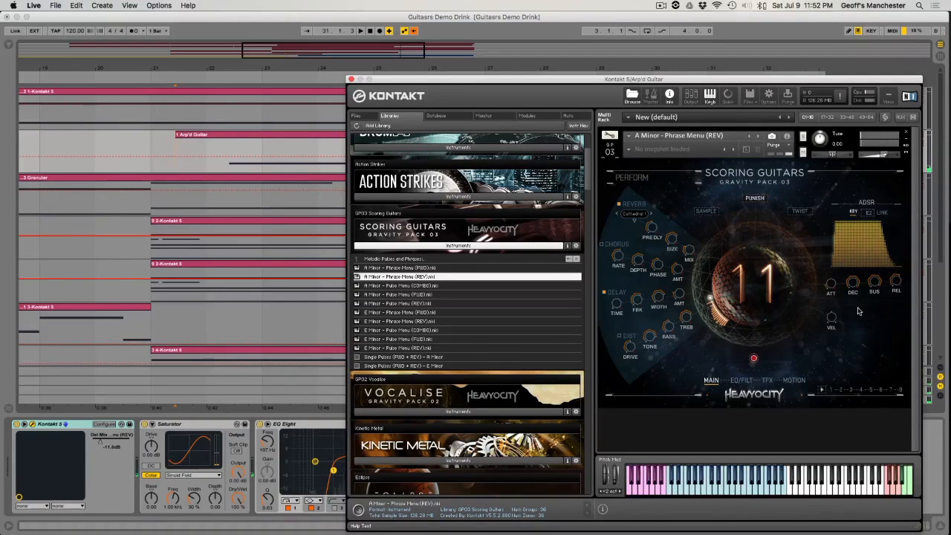
left_click_drag(748, 302, 746, 293)
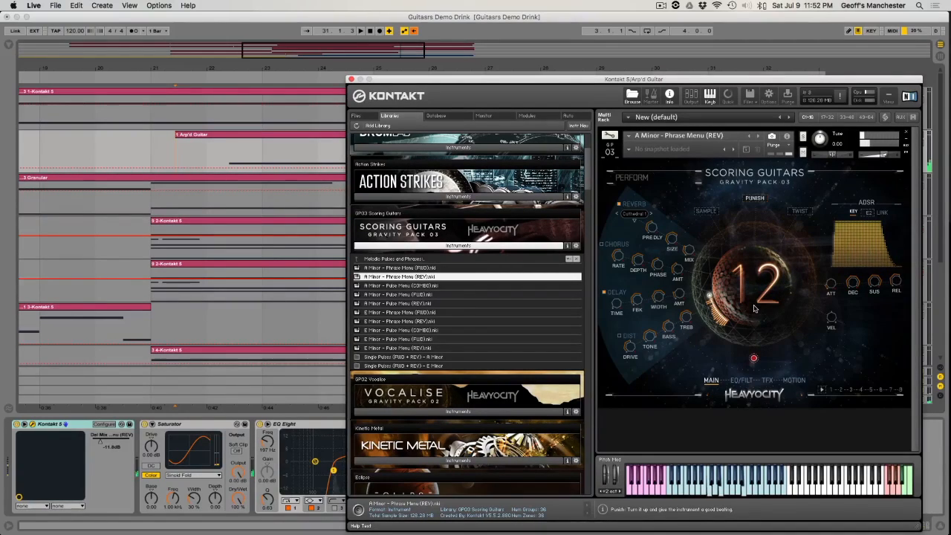
left_click_drag(753, 308, 729, 304)
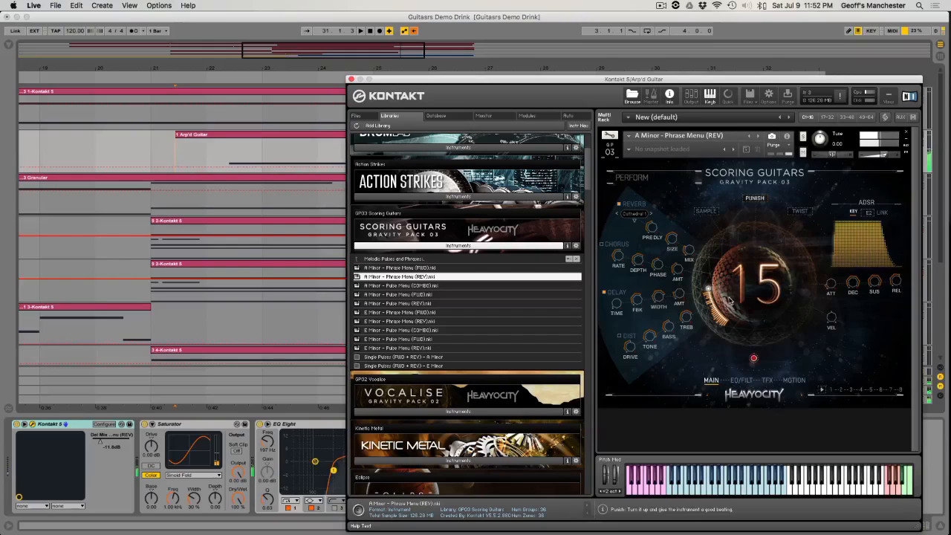
Show the Sample controls of A Minor - Phrase Menu (REV) and adjust the Start offset of the phrase sample.
left_click(706, 211)
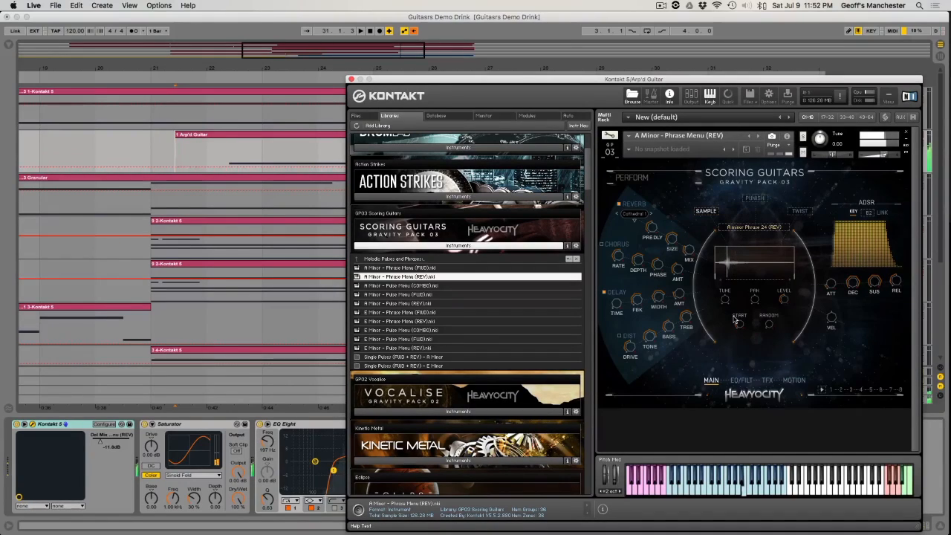
left_click_drag(736, 324, 735, 317)
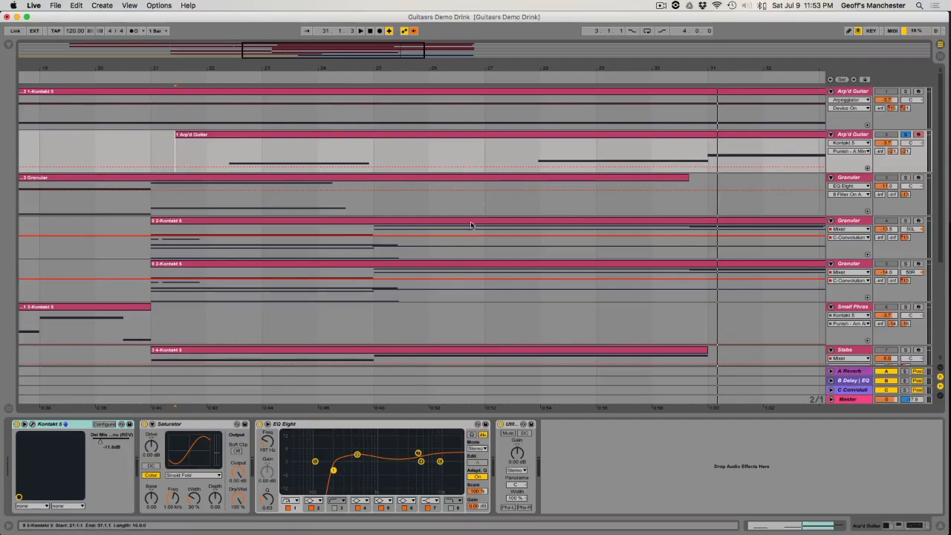
Unsolo the second Arp'd Guitar track, solo the first Granular track and play it from bar 5.
key("Down")
scroll(505, 193, "left", 5)
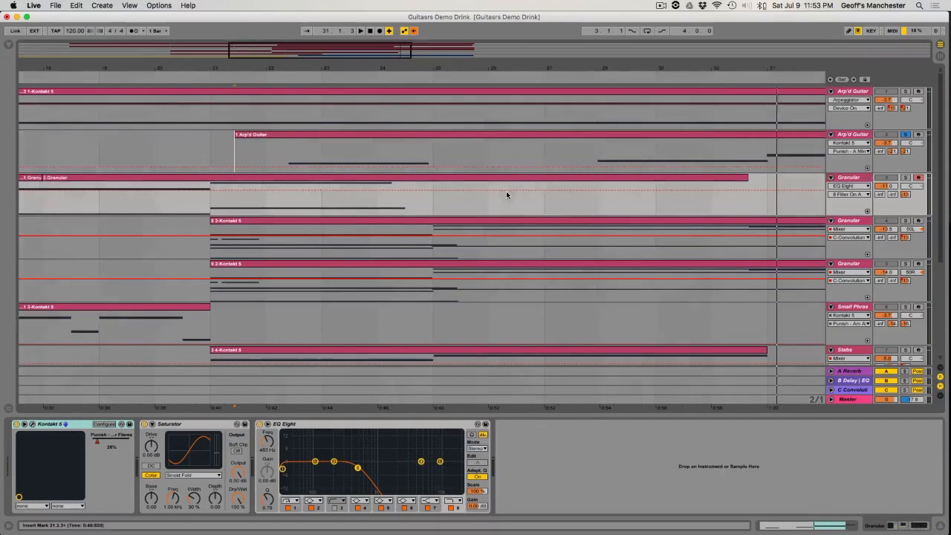
scroll(506, 194, "left", 8)
left_click_drag(322, 72, 227, 69)
left_click(87, 208)
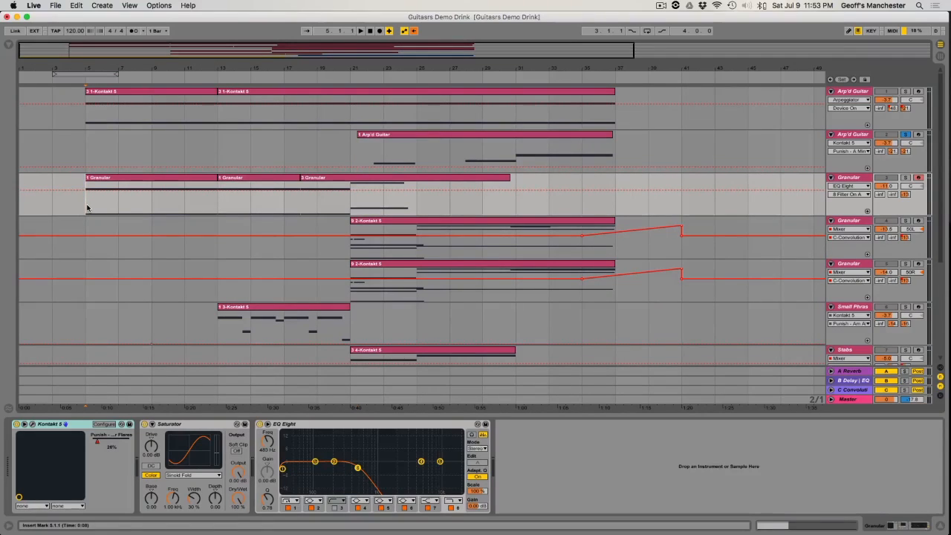
left_click(905, 134)
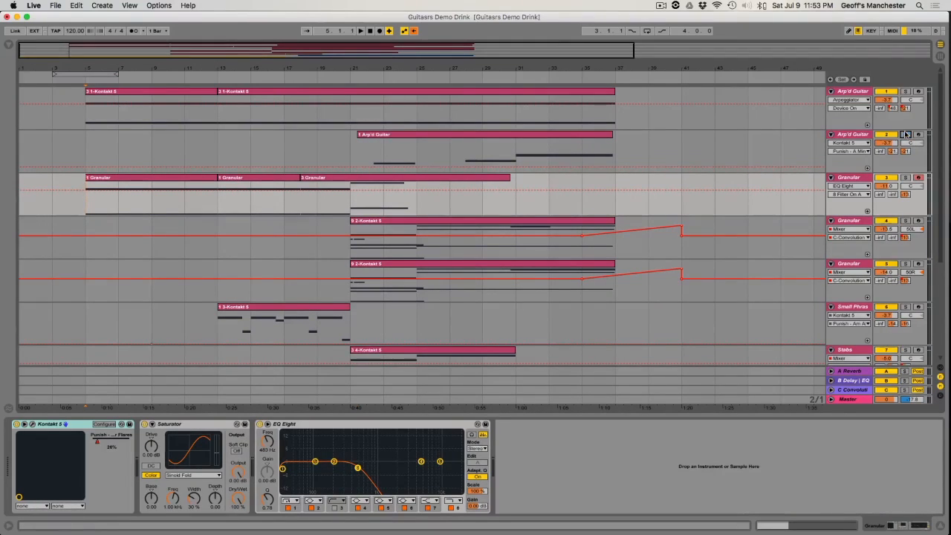
left_click(905, 177)
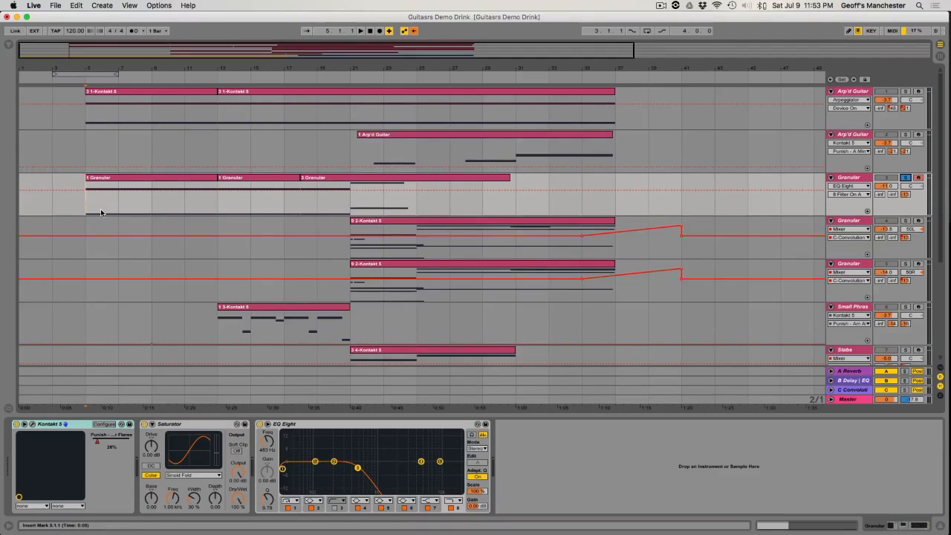
key("space")
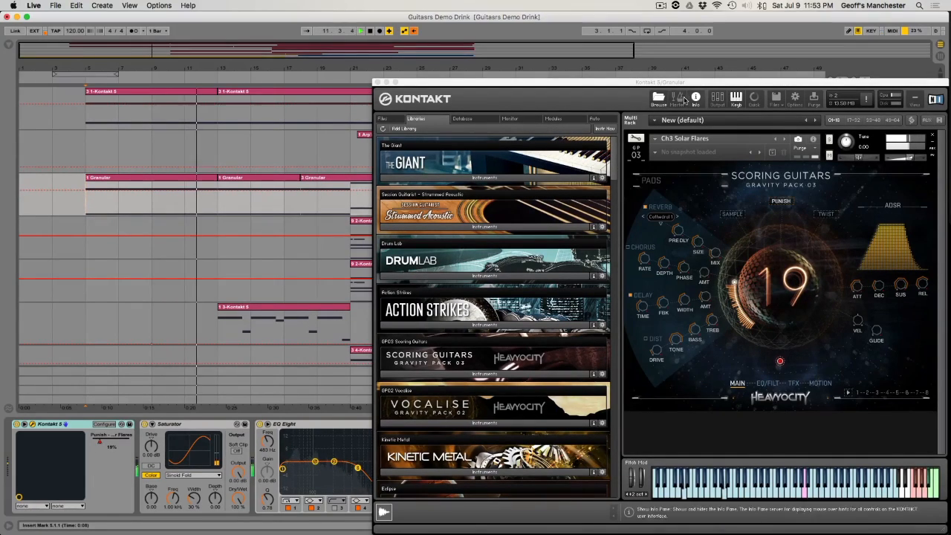
Uncover the first Granular track's Punish automation behind its Kontakt window and re-enable that automation.
left_click_drag(672, 81, 609, 215)
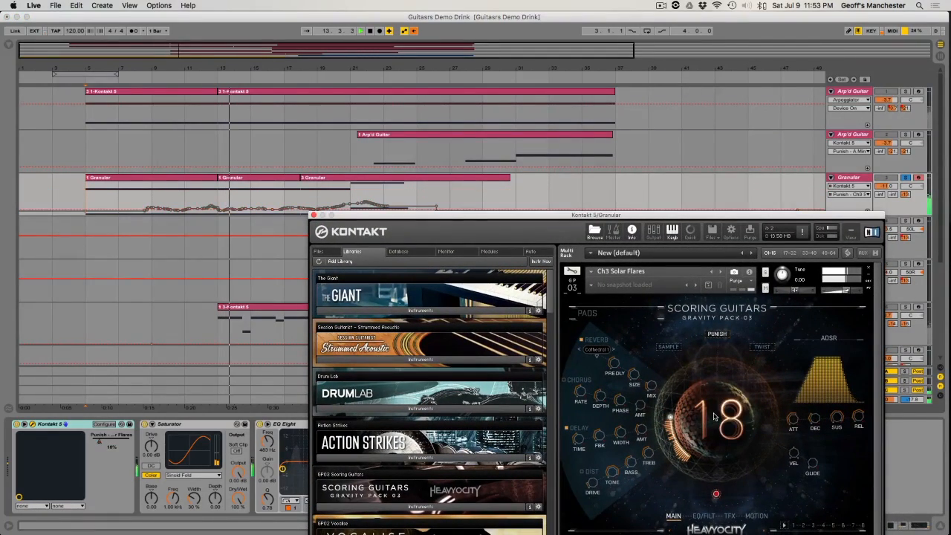
left_click(134, 201)
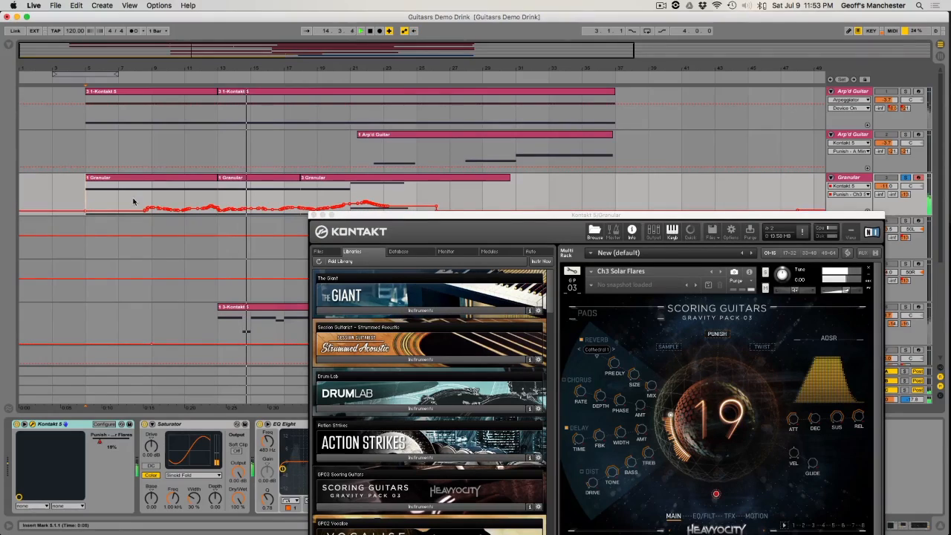
double_click(355, 214)
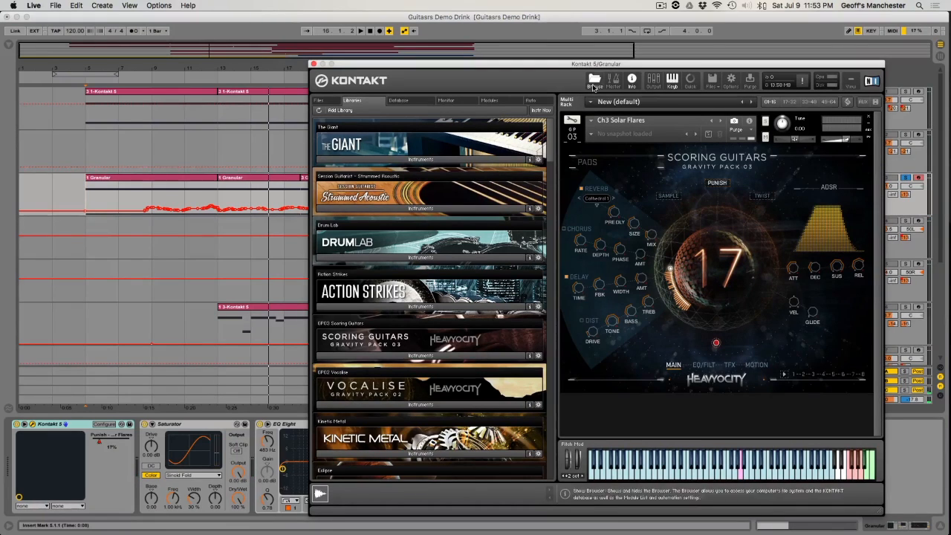
Browse the Scoring Guitars Elements Ambient pads and examine how the Ch1, Ch2 and Ch3 instruments are listed.
left_click(394, 355)
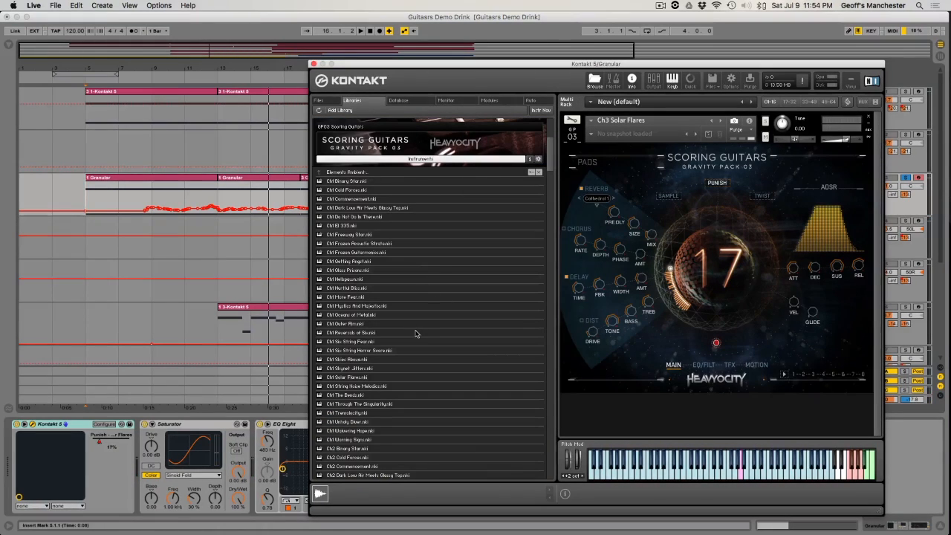
scroll(416, 333, "down", 10)
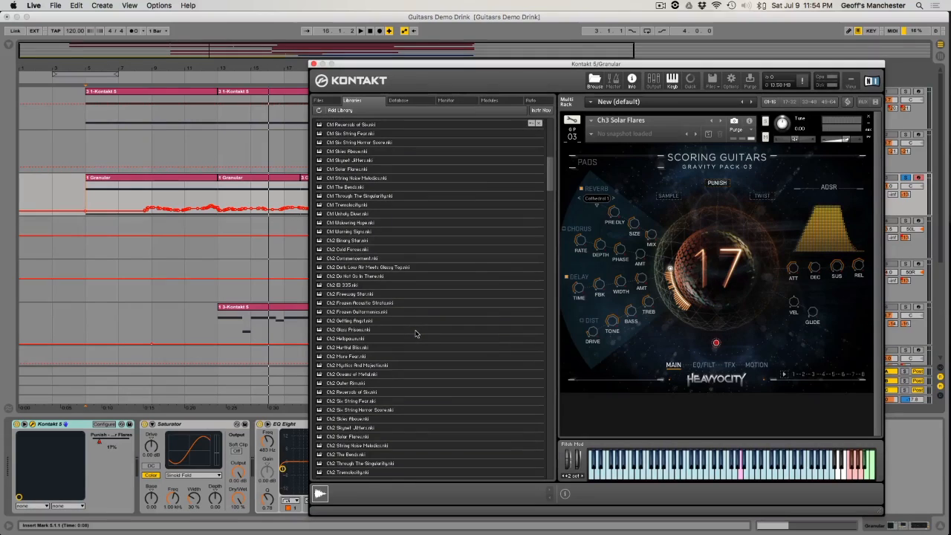
scroll(415, 333, "up", 4)
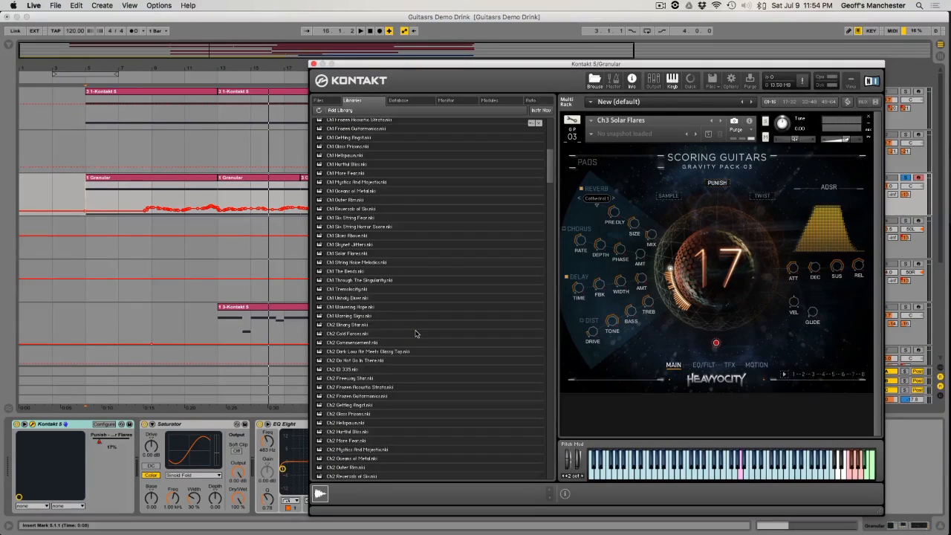
scroll(415, 333, "down", 5)
scroll(403, 364, "down", 4)
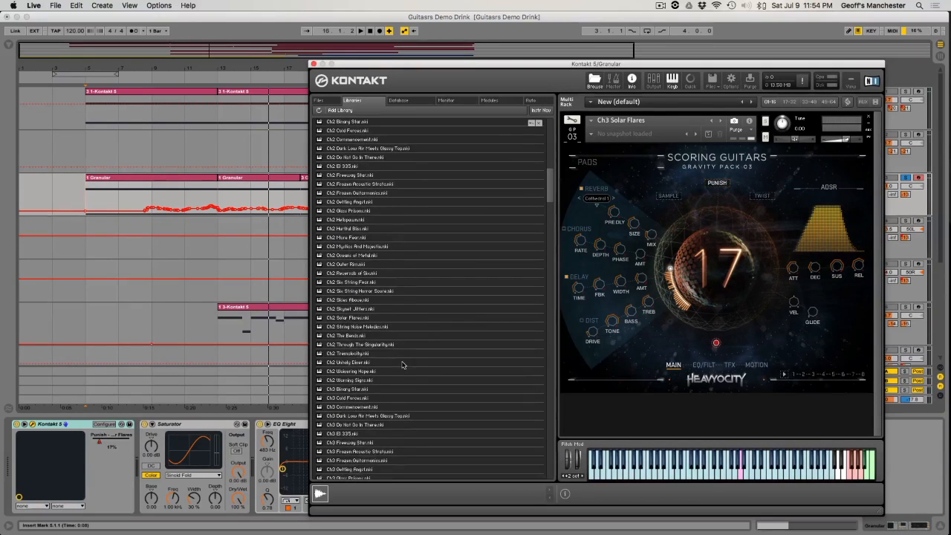
scroll(361, 363, "down", 1)
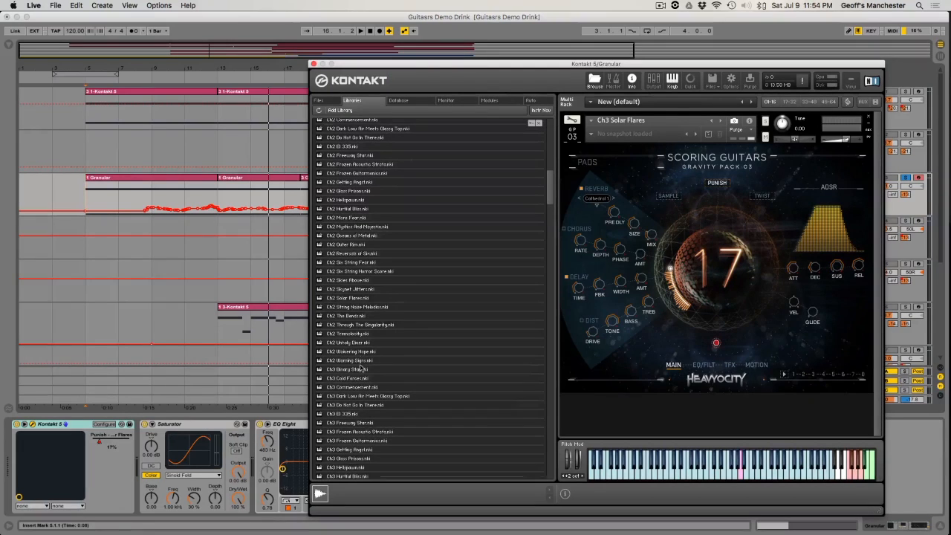
scroll(375, 439, "down", 6)
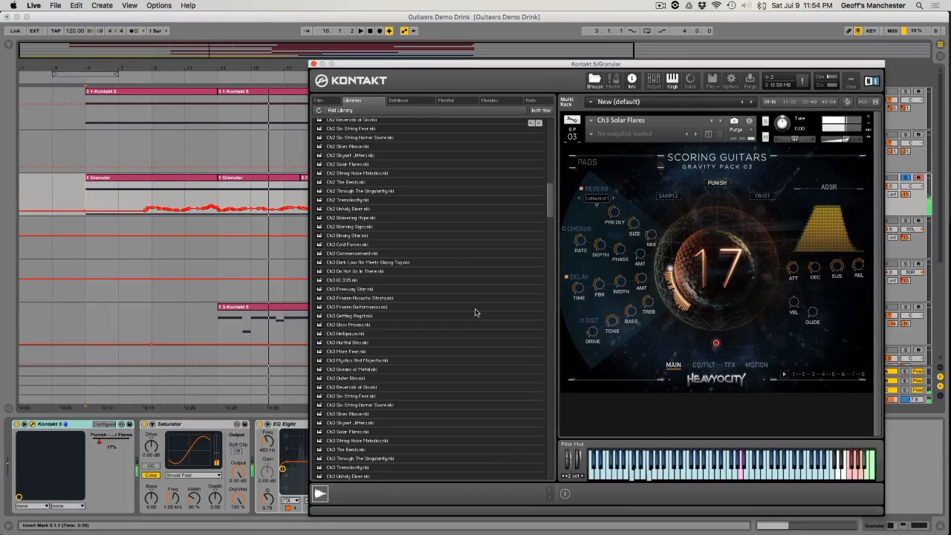
scroll(418, 245, "up", 10)
Load the Freeway Star instrument from the Complex pads folder into the Granular track's Kontakt.
double_click(353, 294)
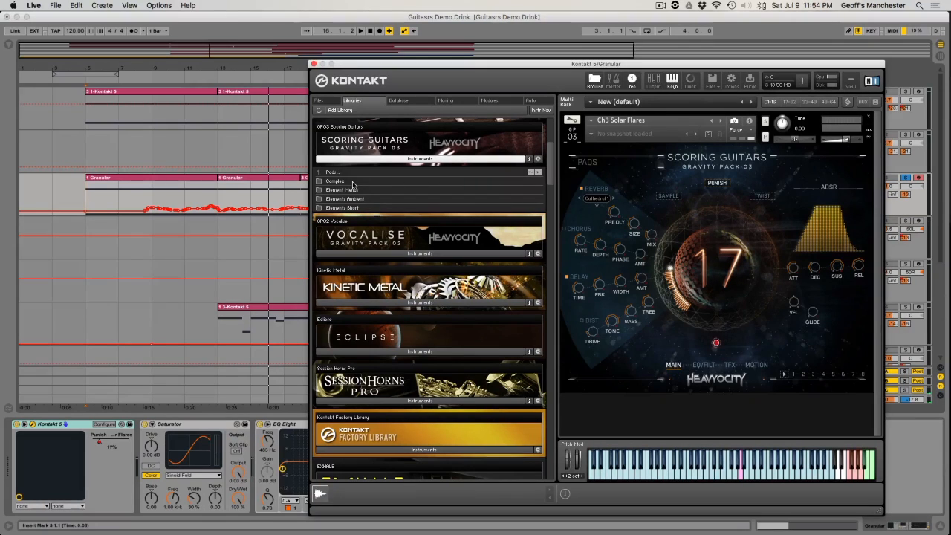
double_click(353, 183)
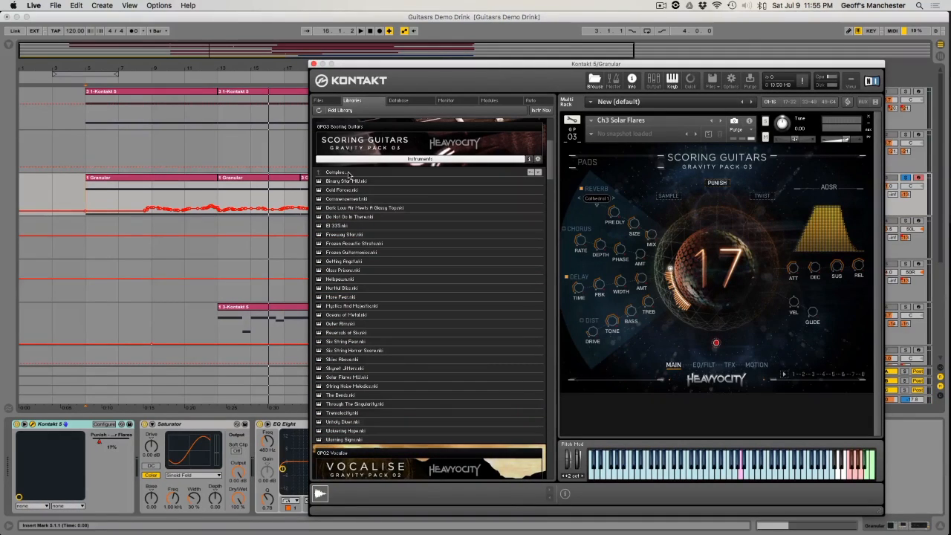
double_click(349, 173)
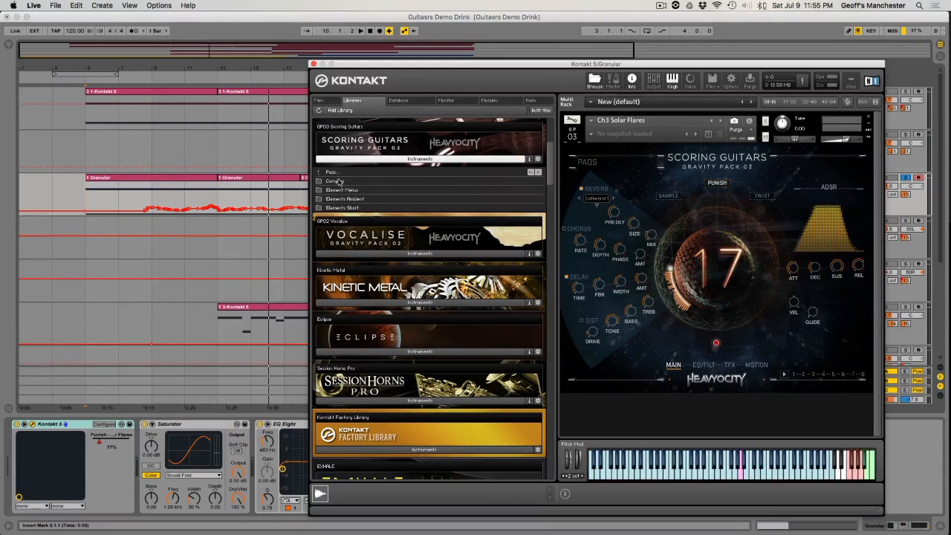
double_click(337, 181)
scroll(338, 247, "down", 3)
scroll(349, 201, "up", 2)
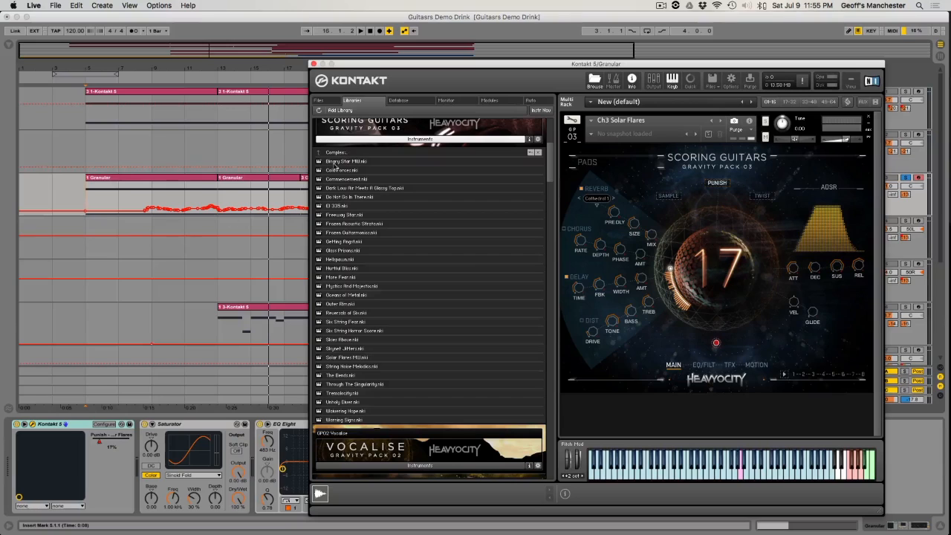
left_click(341, 214)
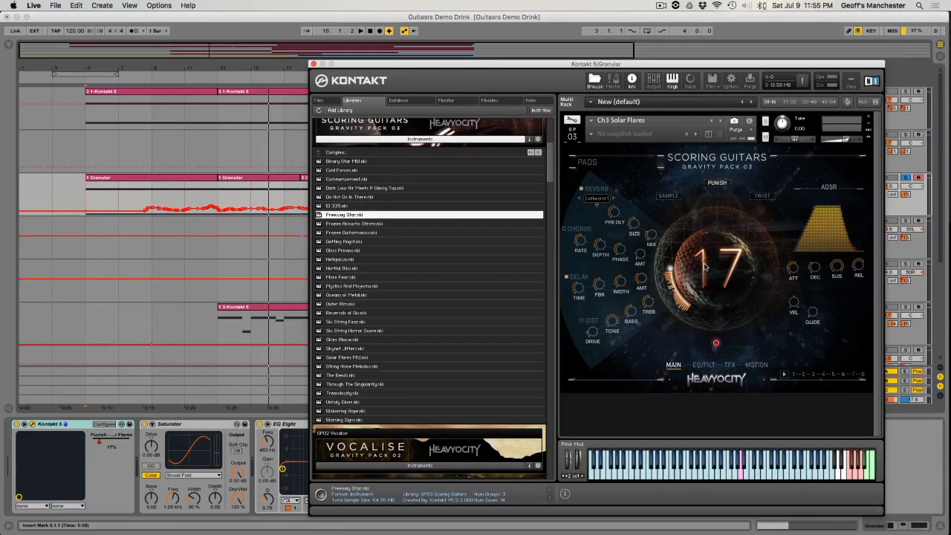
left_click(547, 185)
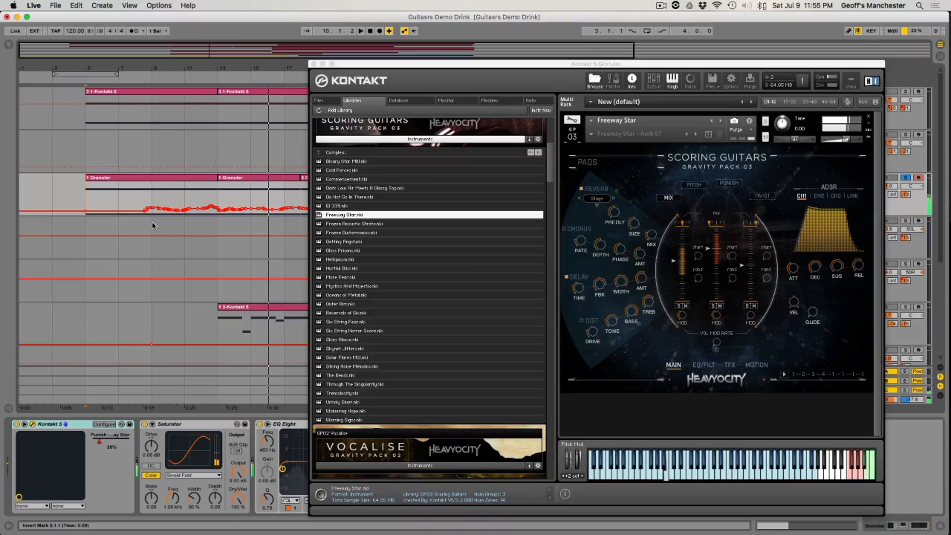
Look through Freeway Star's EQ/Filt, TFX and Motion pages, plus the Pitch and Punish controls on its Main page.
left_click(698, 364)
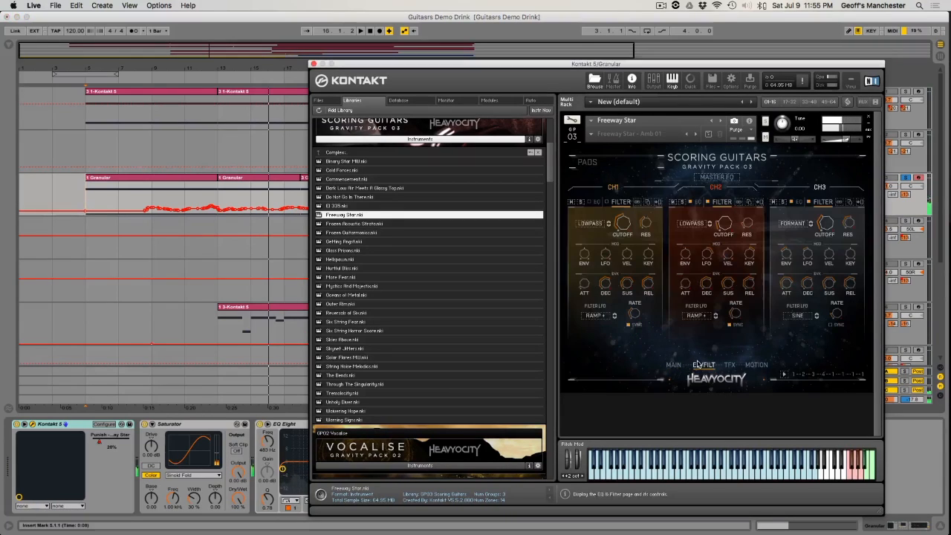
left_click(729, 363)
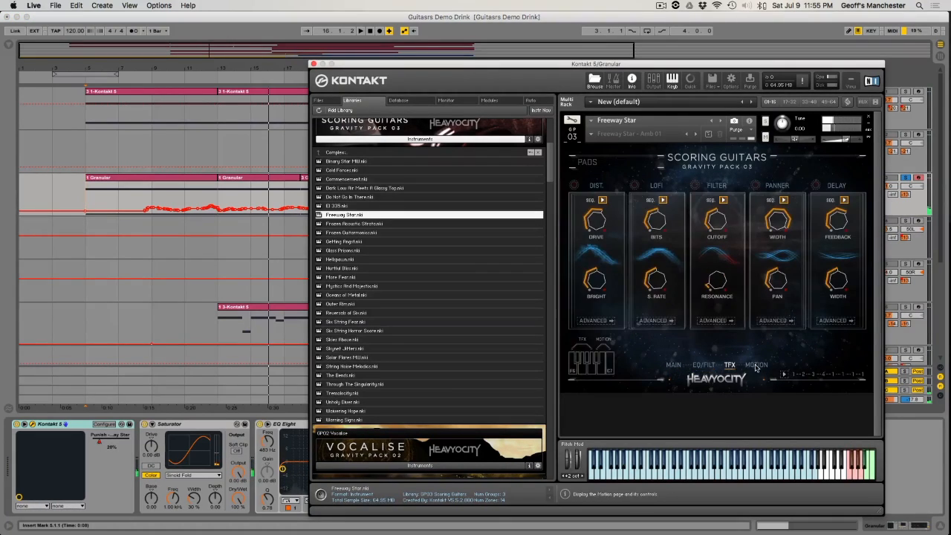
left_click(756, 364)
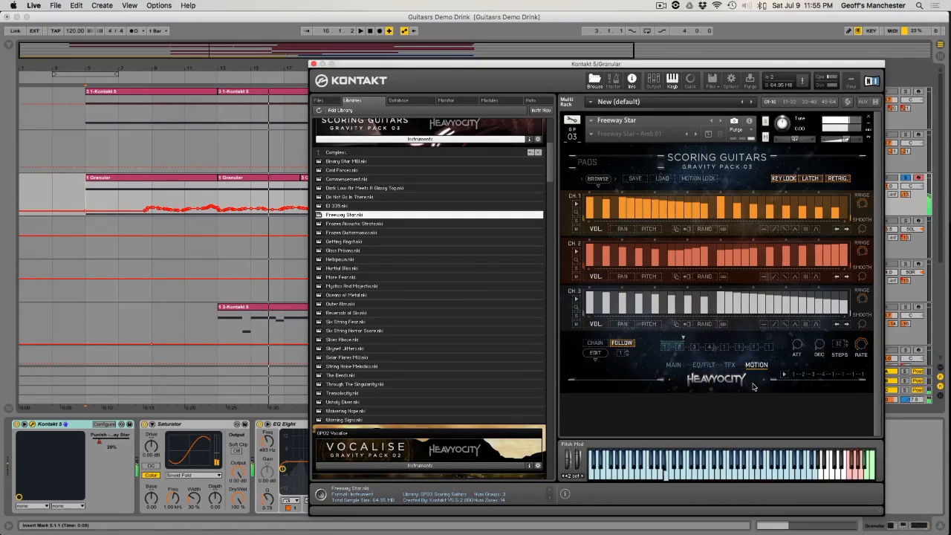
left_click(672, 364)
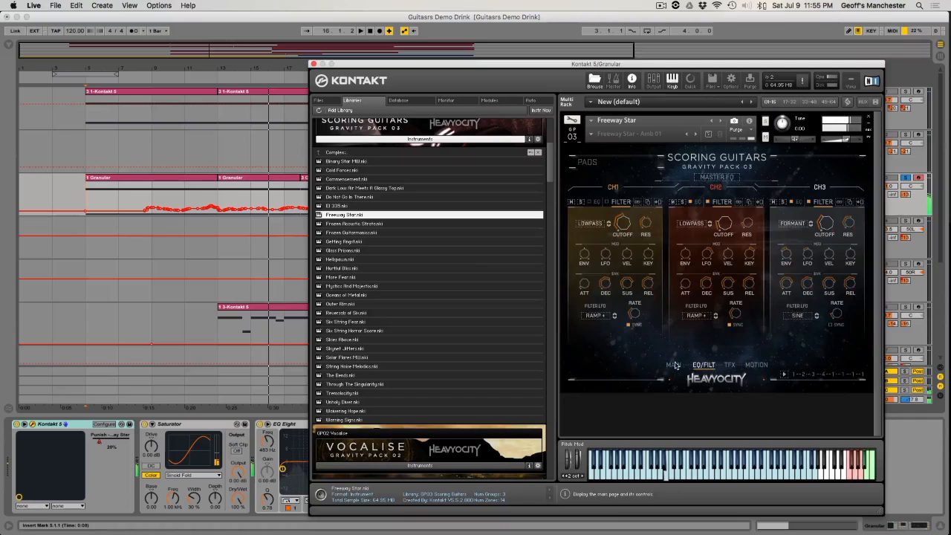
left_click(711, 187)
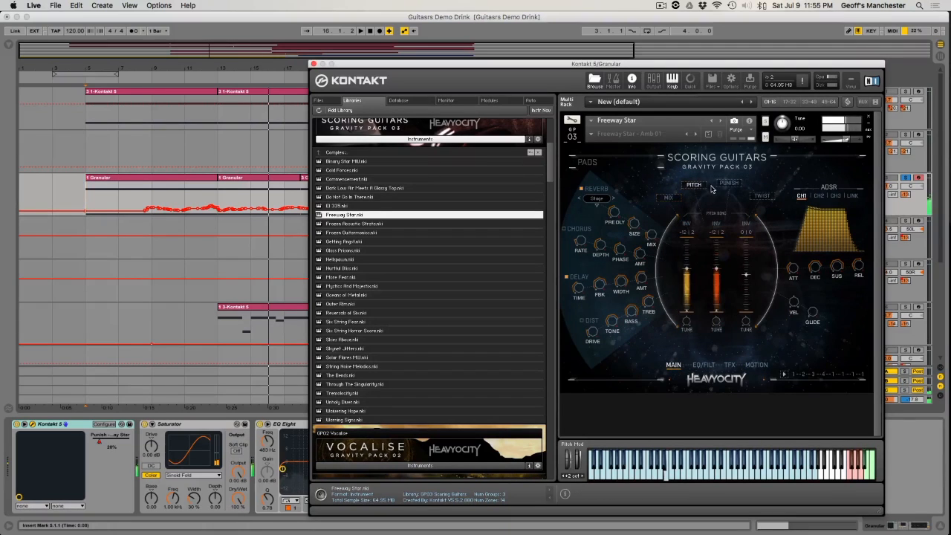
left_click(722, 184)
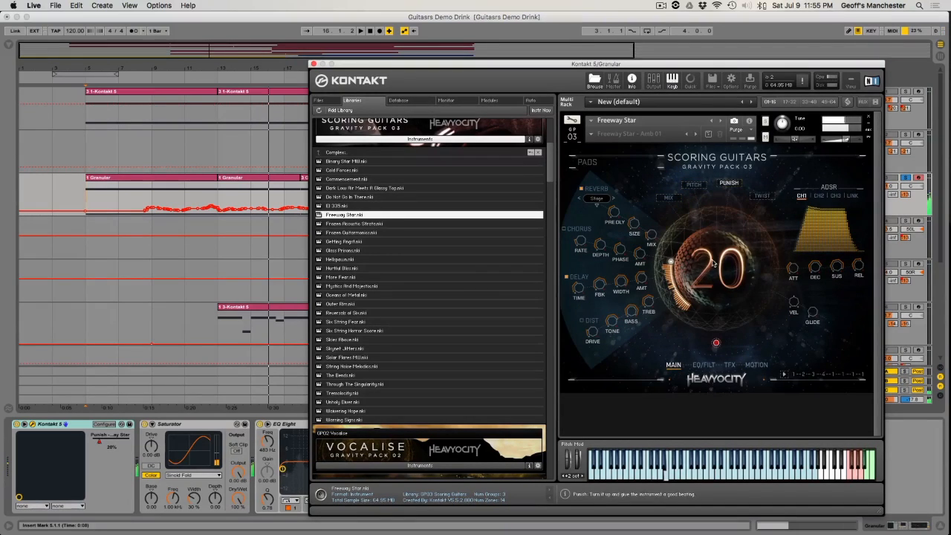
Show Freeway Star's Twist control, sweep the Twist amount up and down, and set it to 39.
left_click(764, 194)
left_click_drag(719, 279, 719, 178)
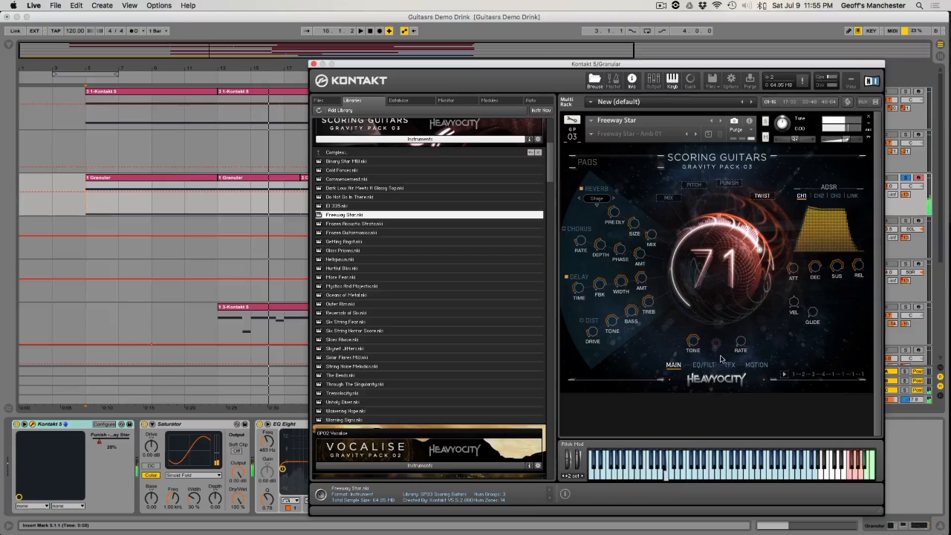
left_click_drag(719, 281, 719, 371)
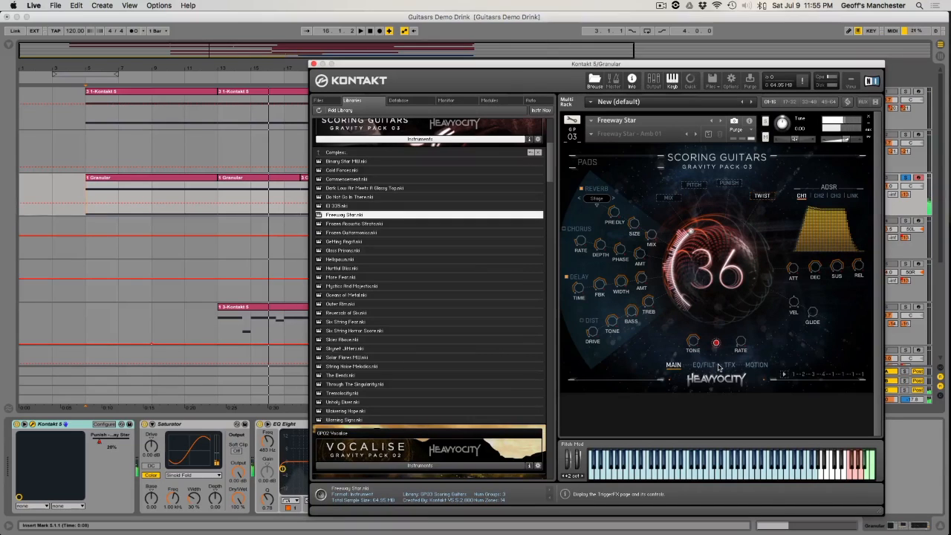
left_click_drag(714, 360, 714, 358)
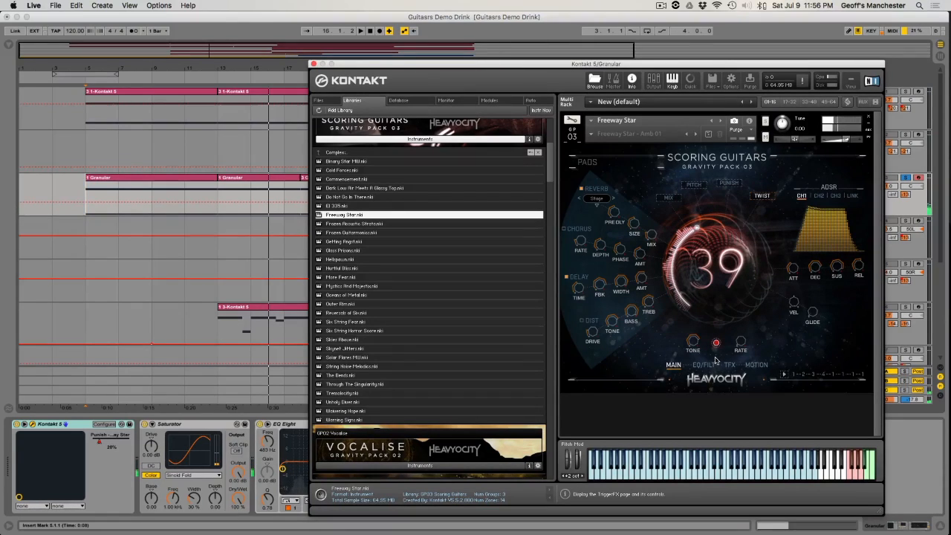
mouse_move(715, 360)
left_mouse_down()
mouse_move(707, 238)
mouse_move(706, 360)
left_mouse_up()
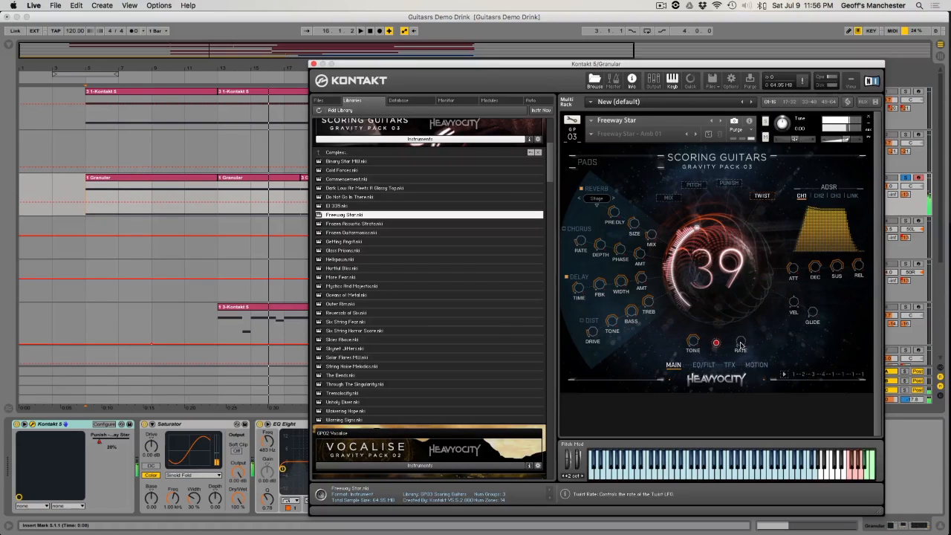
Raise Freeway Star's Twist amount to 100, bring it back down to 76, and close the instrument window.
left_click_drag(708, 267, 711, 185)
left_click_drag(721, 264, 717, 200)
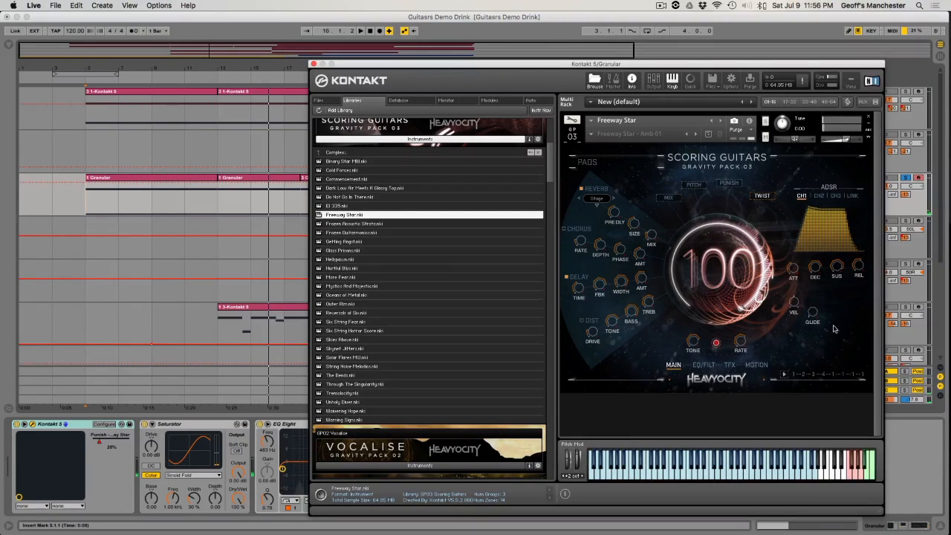
left_click_drag(714, 269, 717, 327)
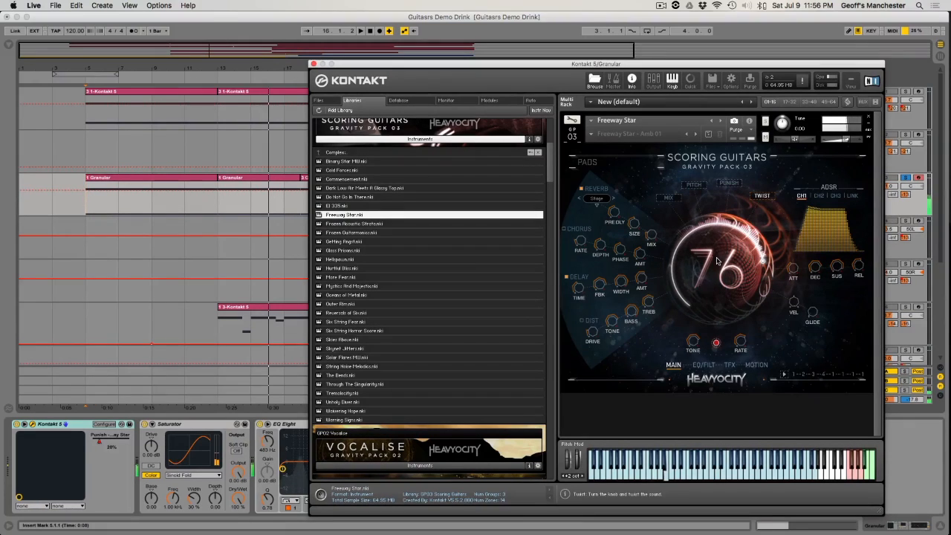
left_click_drag(716, 260, 711, 259)
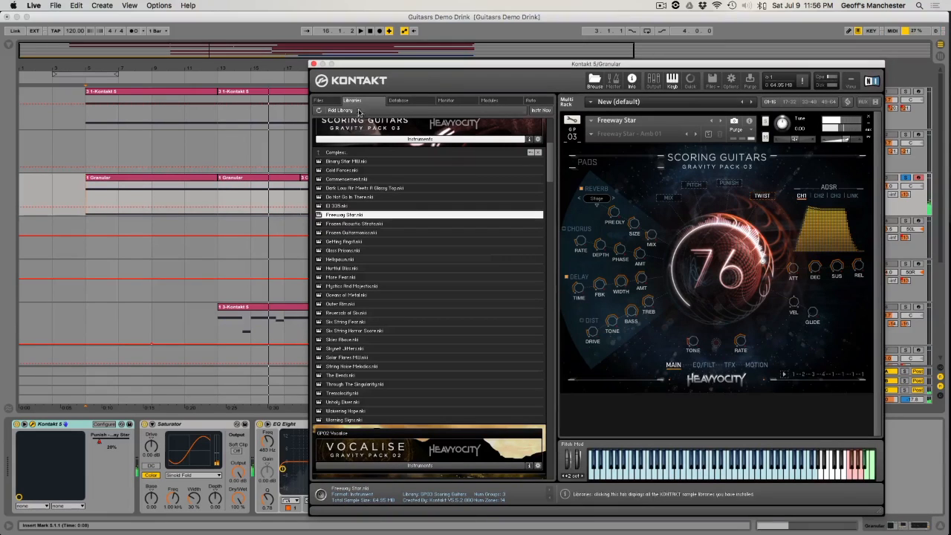
left_click(313, 65)
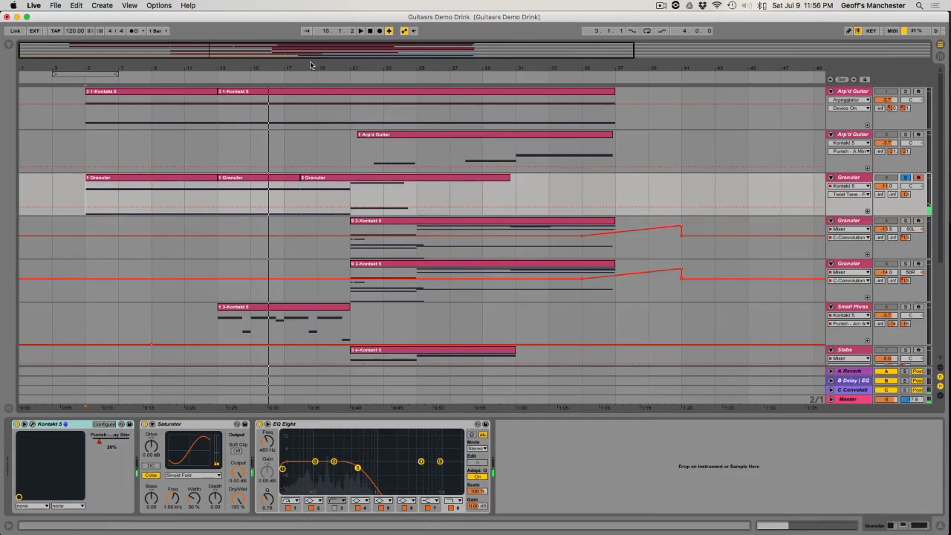
Solo the two panned Granular tracks in place of the first one and audition them from bar 21.
left_click(376, 246)
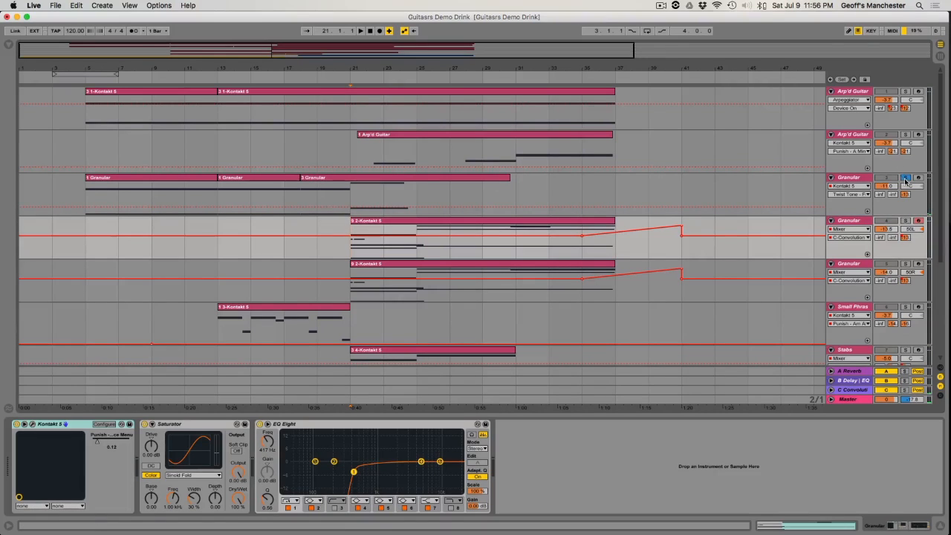
left_click(904, 220)
left_click(904, 263)
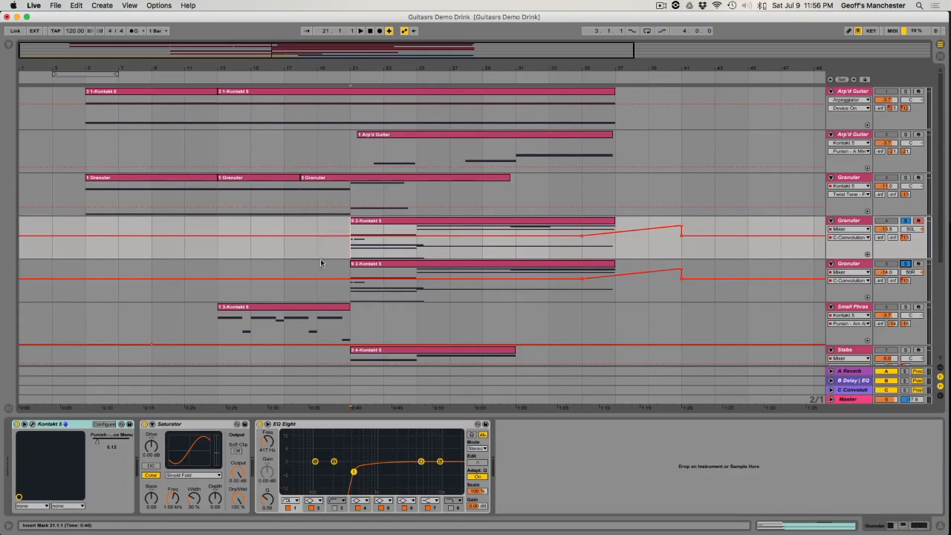
key("space")
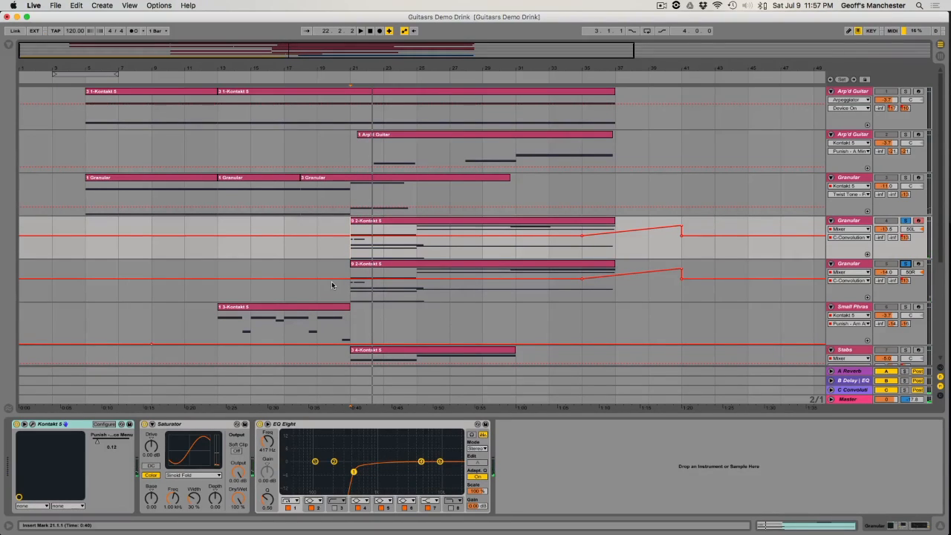
key("space")
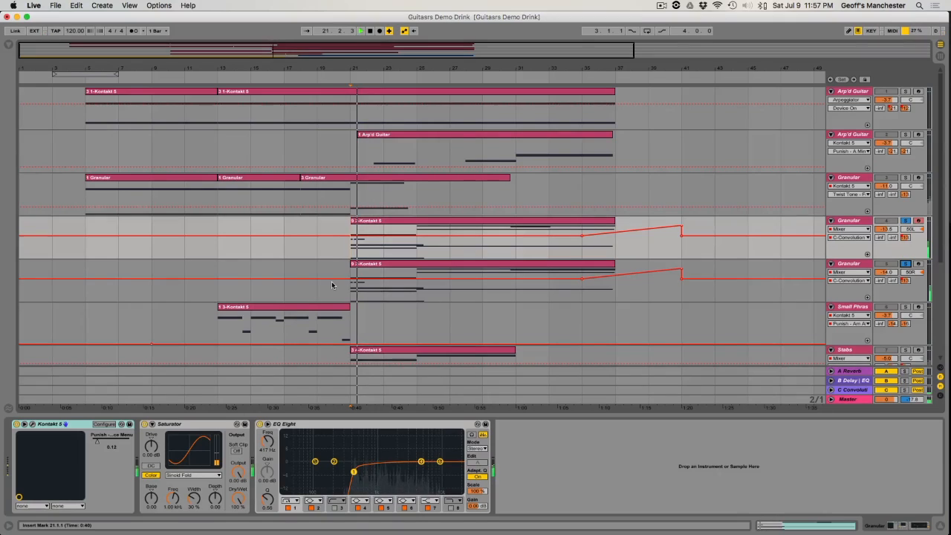
key("space")
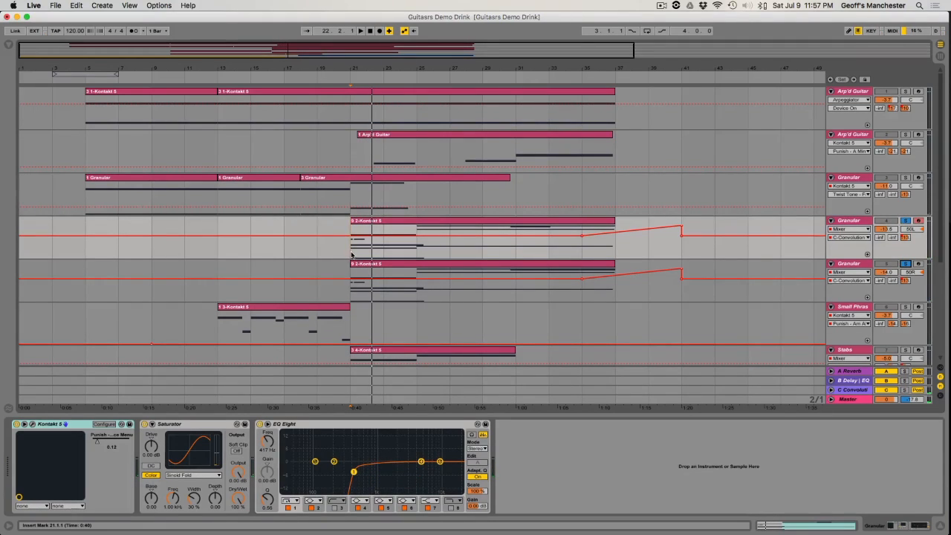
key("space")
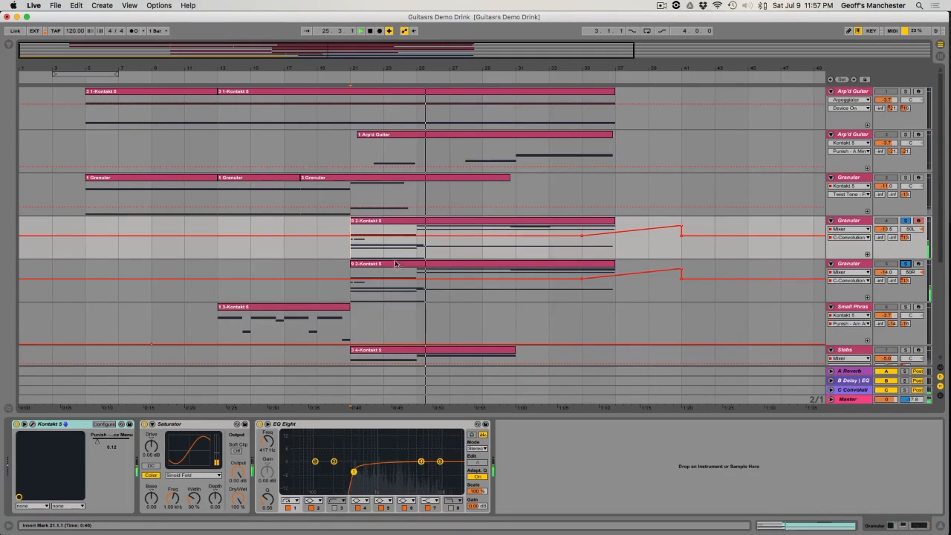
Open the Kontakt instrument on the left-panned Granular track, hide its library browser and reposition its window over the arrangement.
left_click(848, 221)
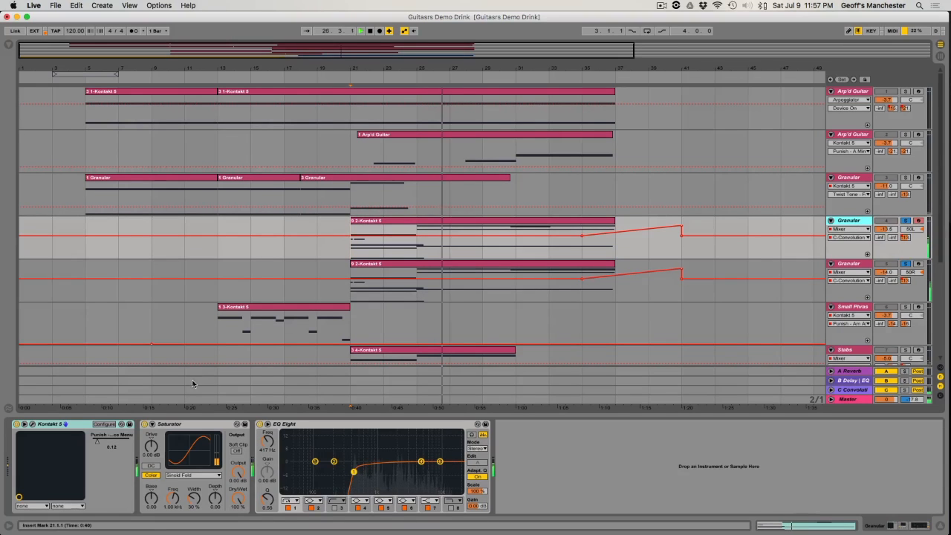
left_click(32, 425)
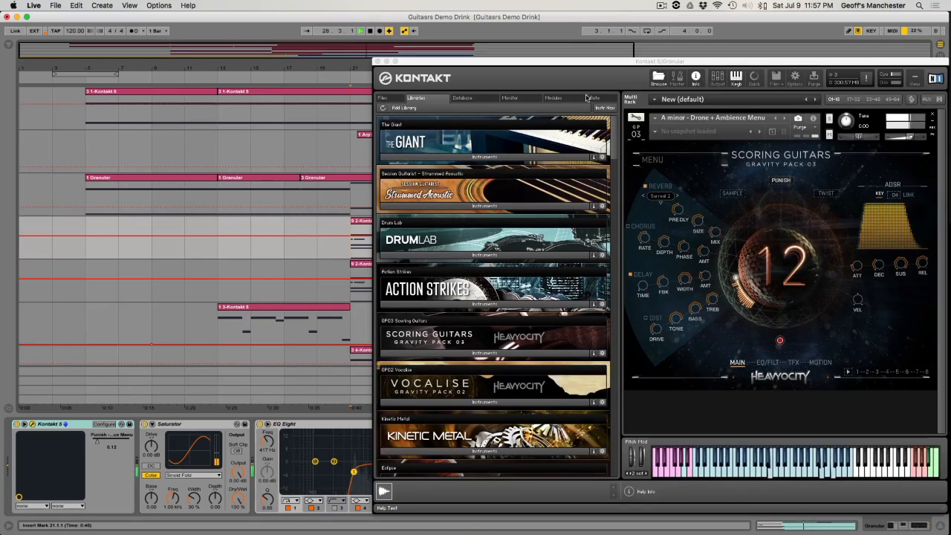
left_click(658, 78)
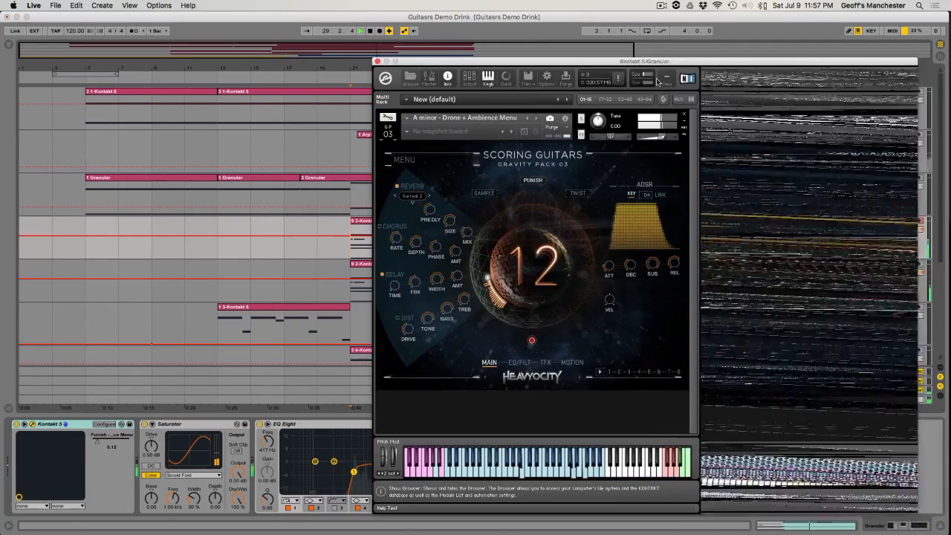
left_click_drag(624, 65, 303, 21)
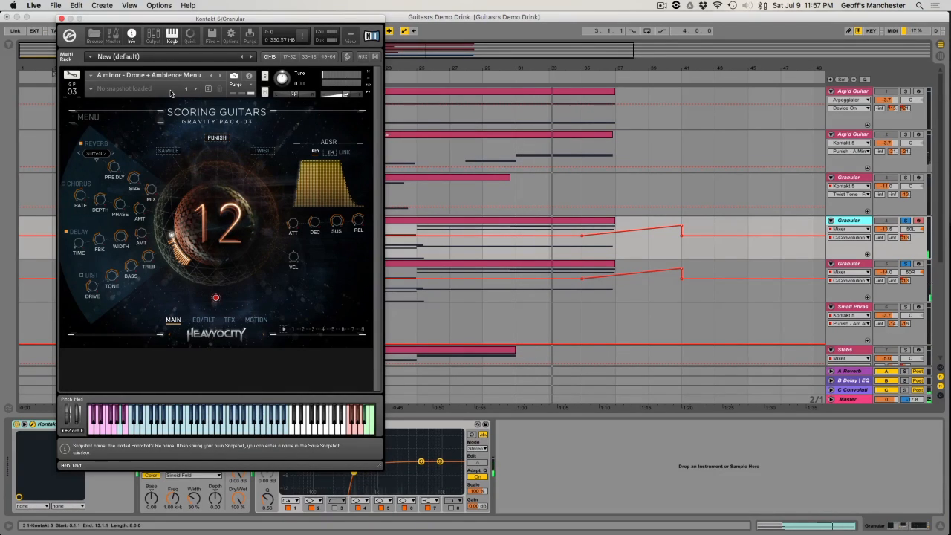
left_click_drag(181, 19, 366, 19)
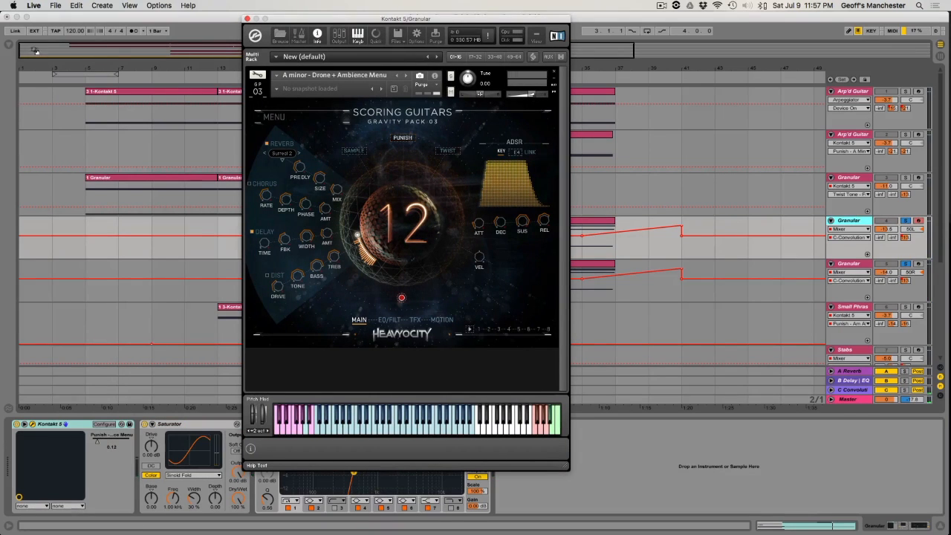
Show Live's browser and point out the Ambient Guitar folder among the Samplephonics packs.
left_click(10, 48)
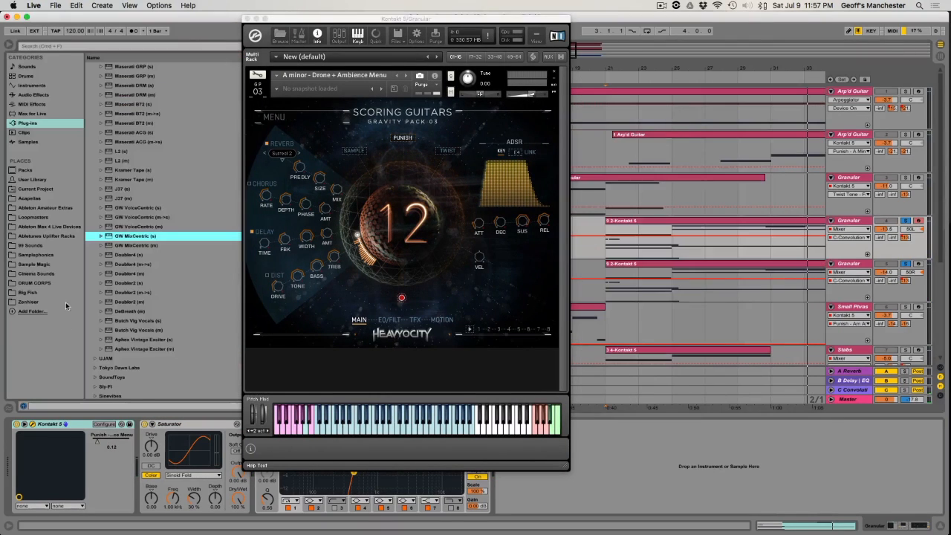
left_click(36, 255)
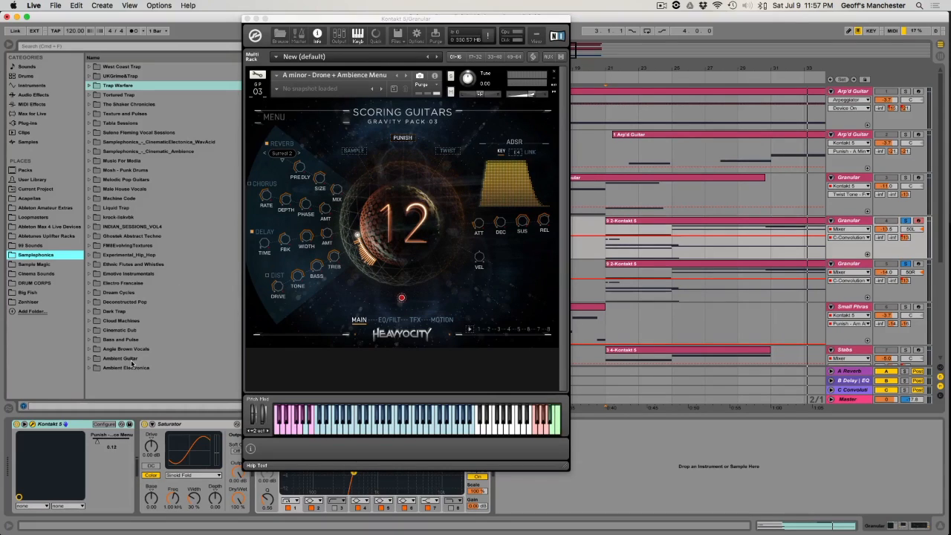
left_click(122, 359)
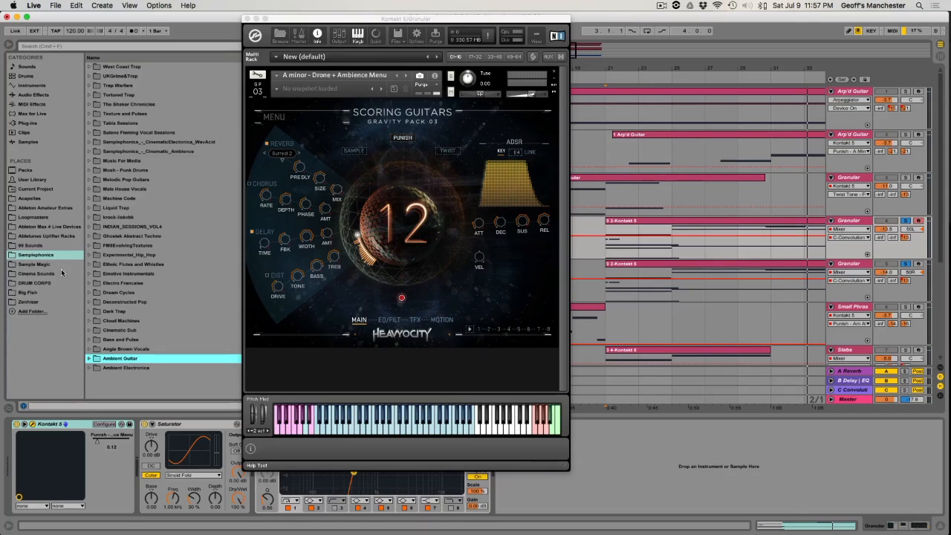
Move the Kontakt window aside, set the left-panned Granular track's panning to 12L, and bring the window back.
left_click(292, 20)
left_click_drag(292, 20, 51, 16)
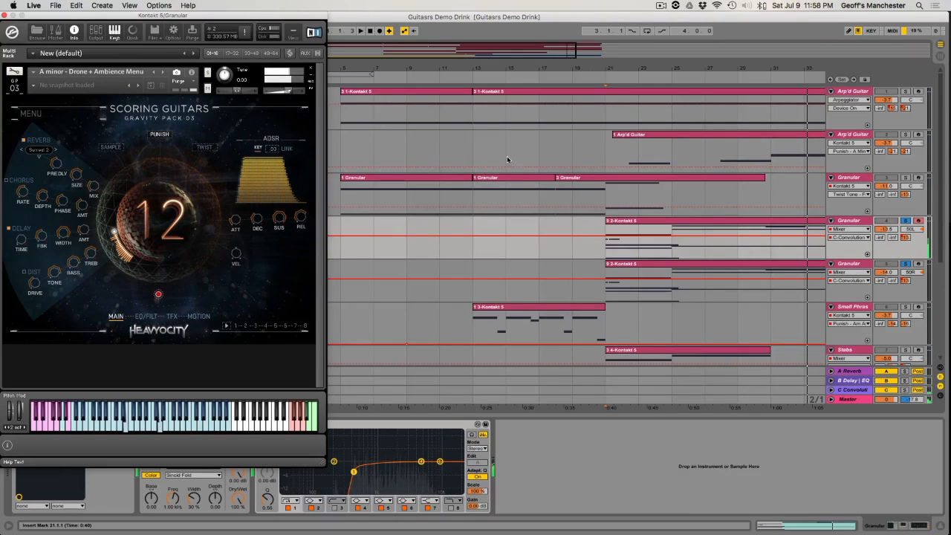
left_click_drag(909, 228, 910, 202)
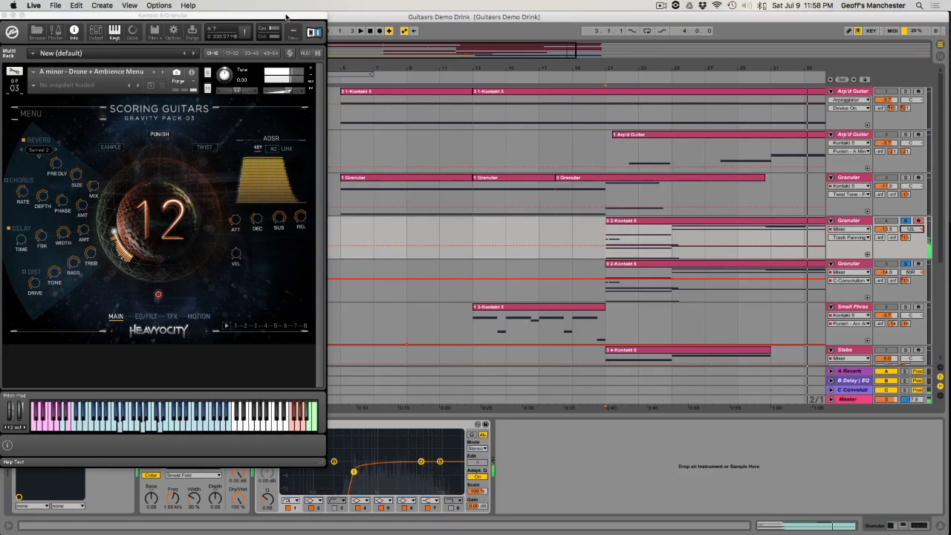
left_click_drag(175, 9, 361, 11)
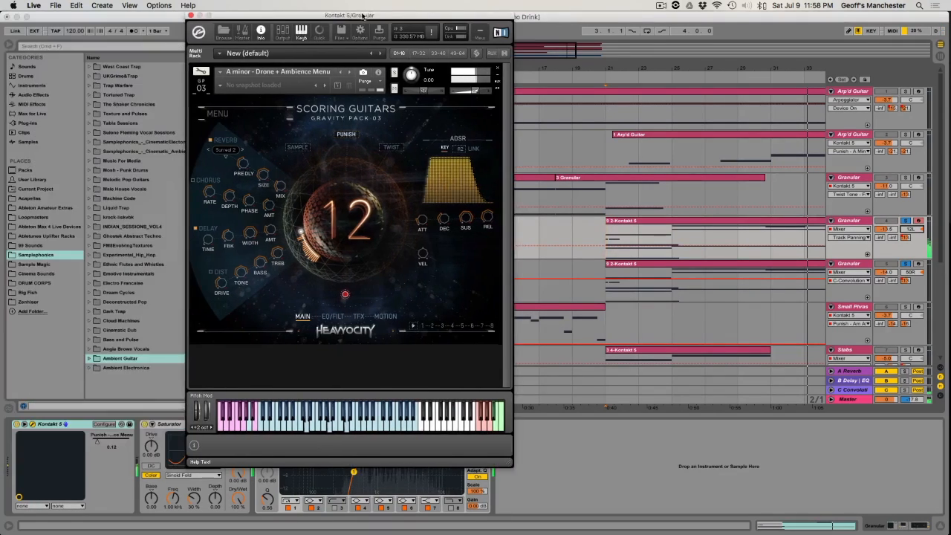
Show the A minor - Drone + Ambience Menu's instrument info and the library's Ambient Beds and Drones folder.
left_click(221, 76)
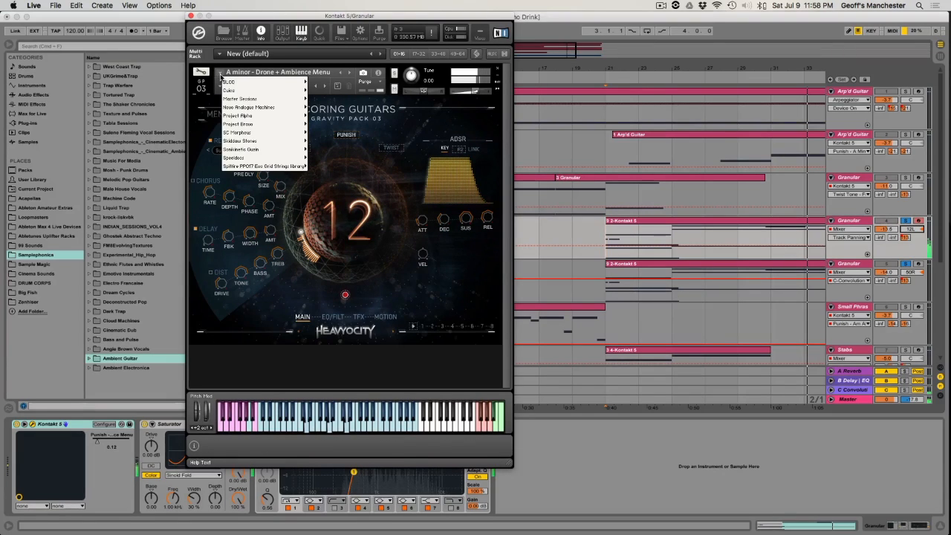
left_click(322, 76)
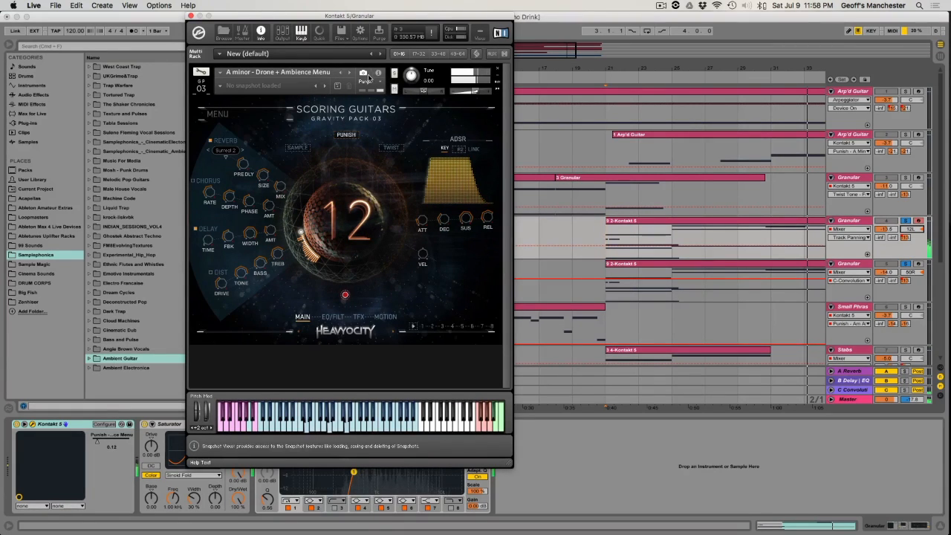
left_click(378, 74)
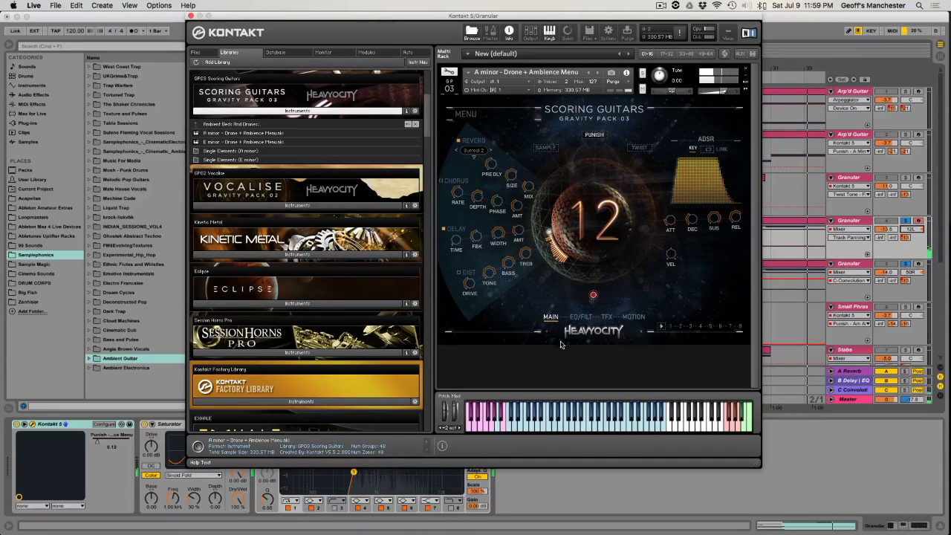
Look through the drone instrument's TFX and Motion pages and close its window.
left_click(608, 317)
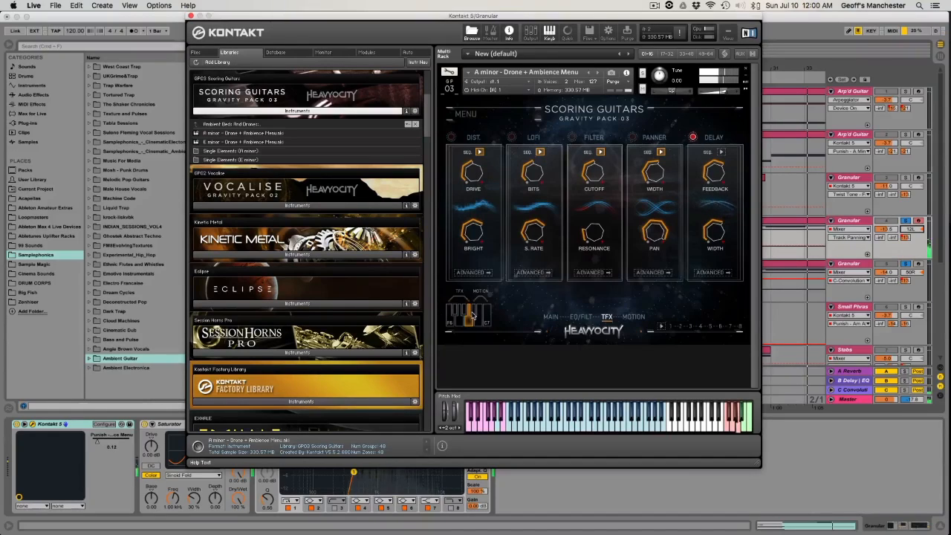
left_click(635, 318)
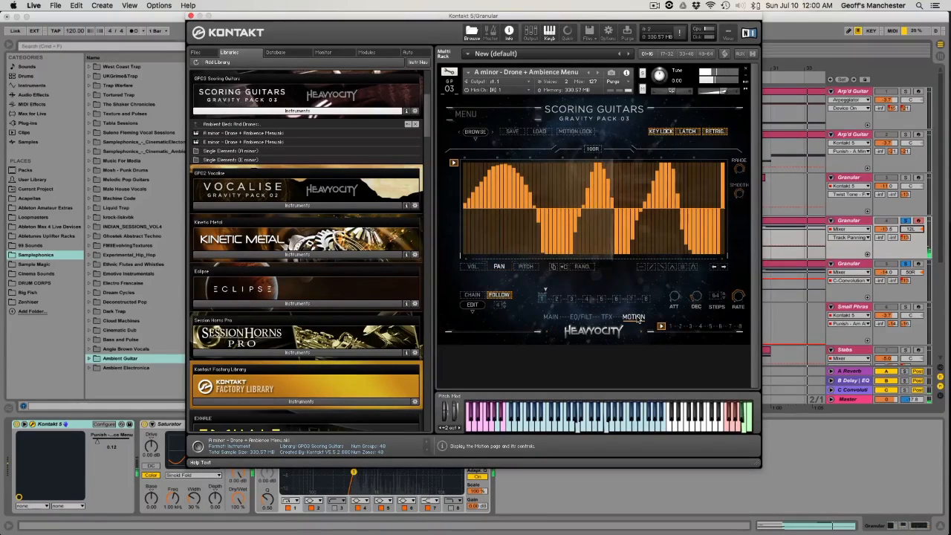
left_click(191, 16)
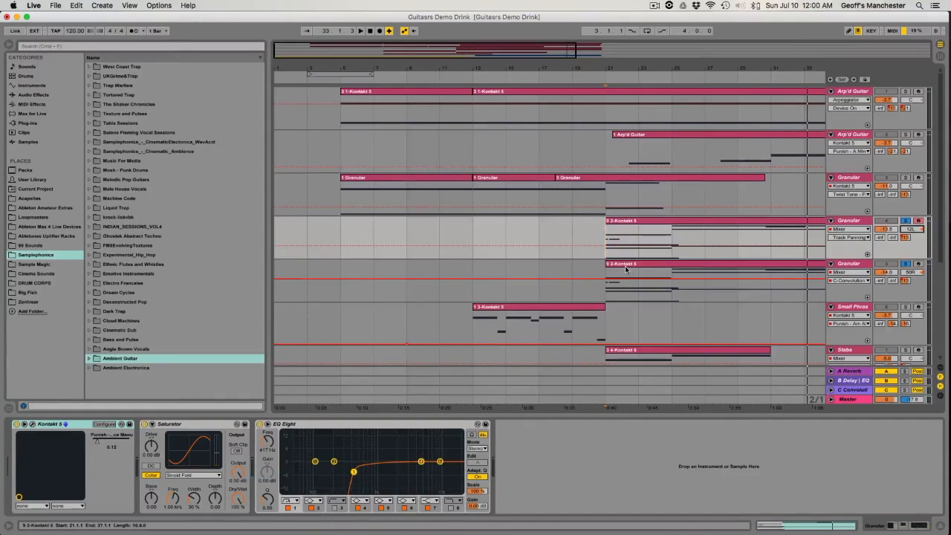
Take both Granular tracks off solo, place the insert marker at bar 13, and select the Small Phrases track.
scroll(625, 269, "down", 2)
left_click(625, 269)
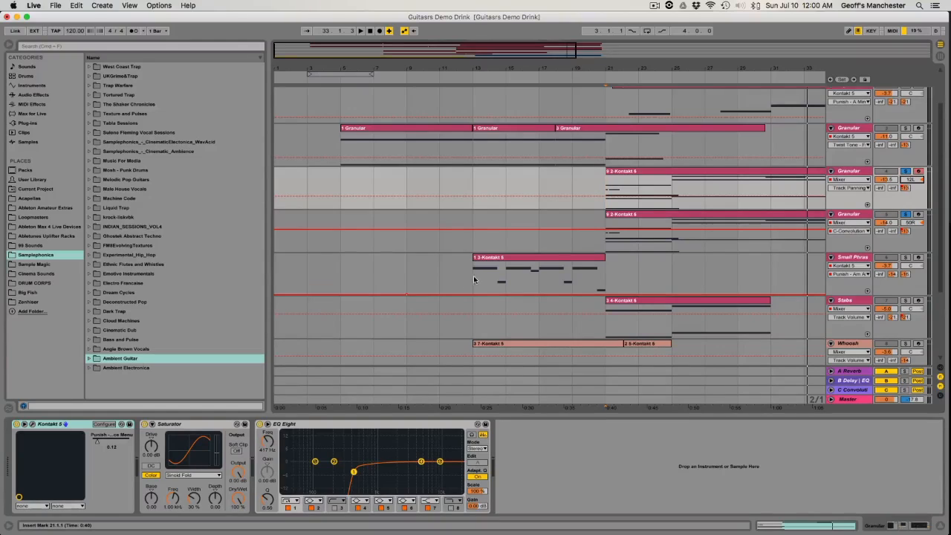
left_click(474, 279)
left_click(853, 260)
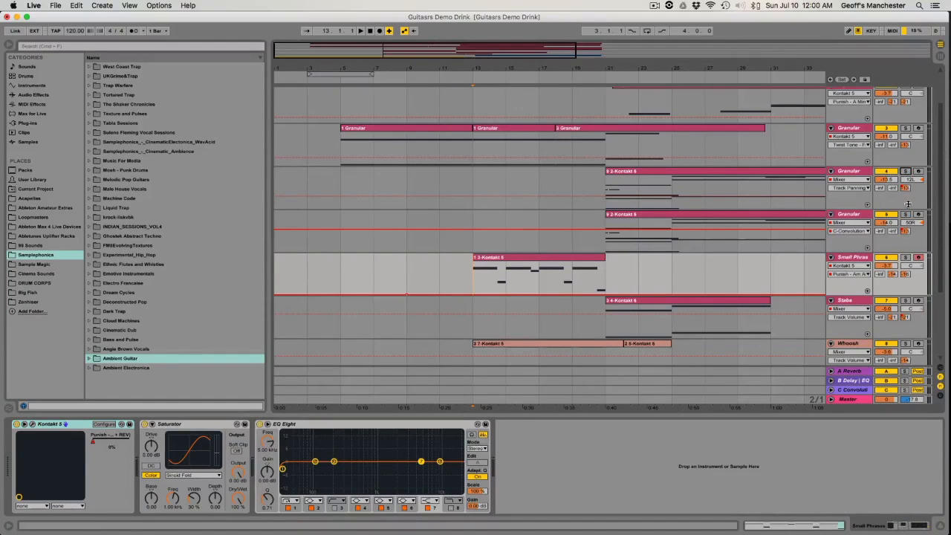
Play the Small Phrases part and list the Melodic Pulses and Phrases instruments in its Kontakt's Scoring Guitars library.
key("space")
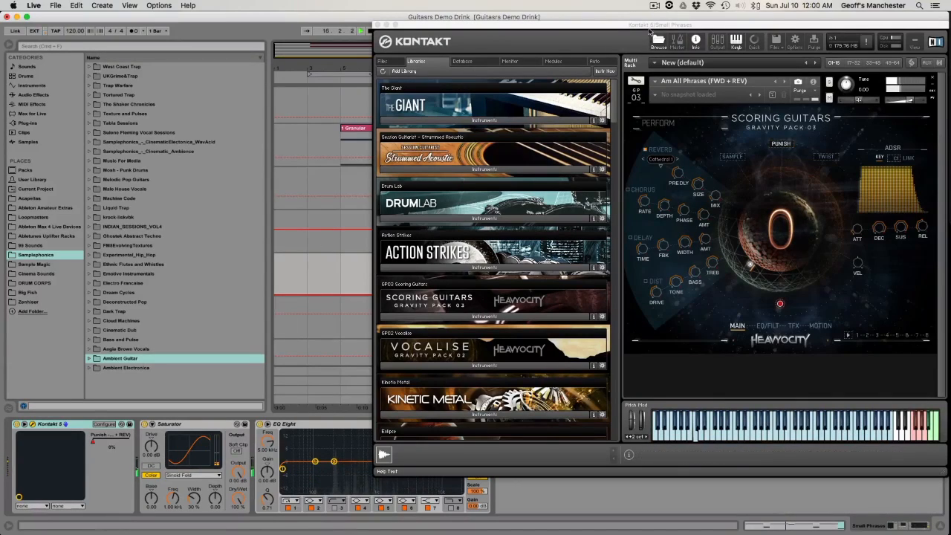
left_click_drag(648, 33, 281, 29)
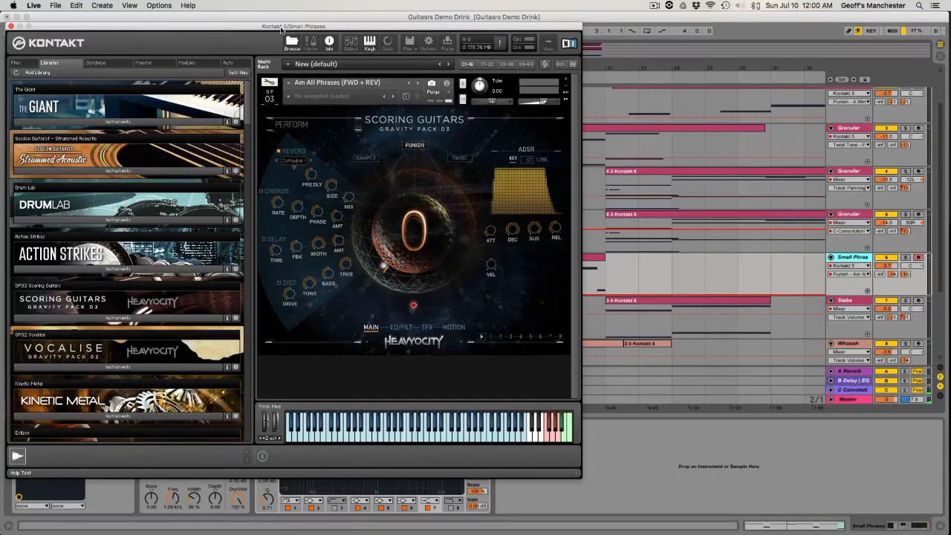
left_click(139, 283)
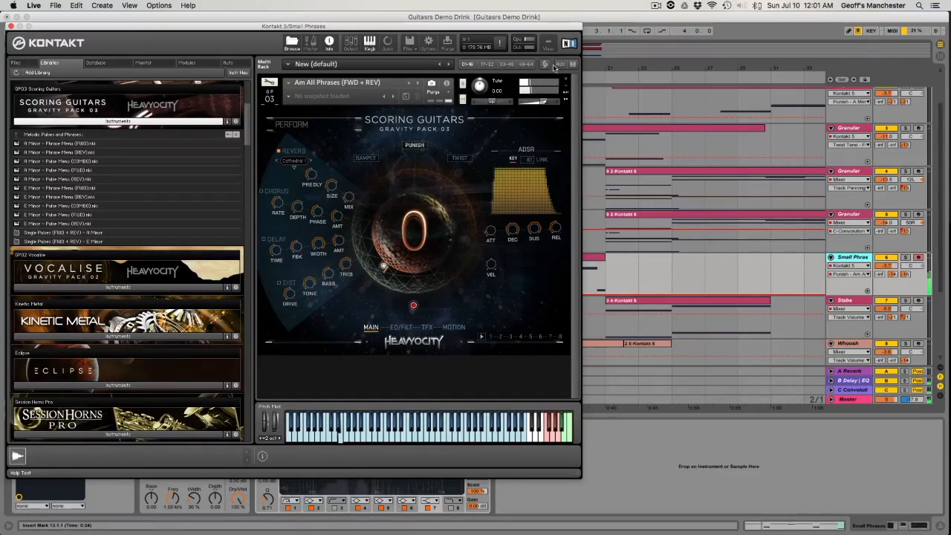
Shrink the Kontakt window to clear the Small Phrases clip and play the full arrangement from bar 13.
left_click_drag(522, 31, 621, 4)
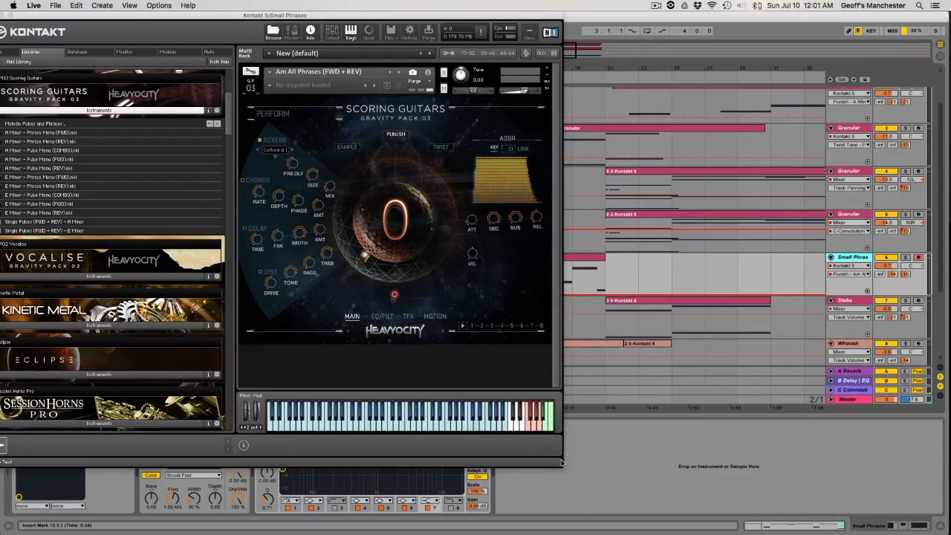
left_click_drag(561, 462, 435, 401)
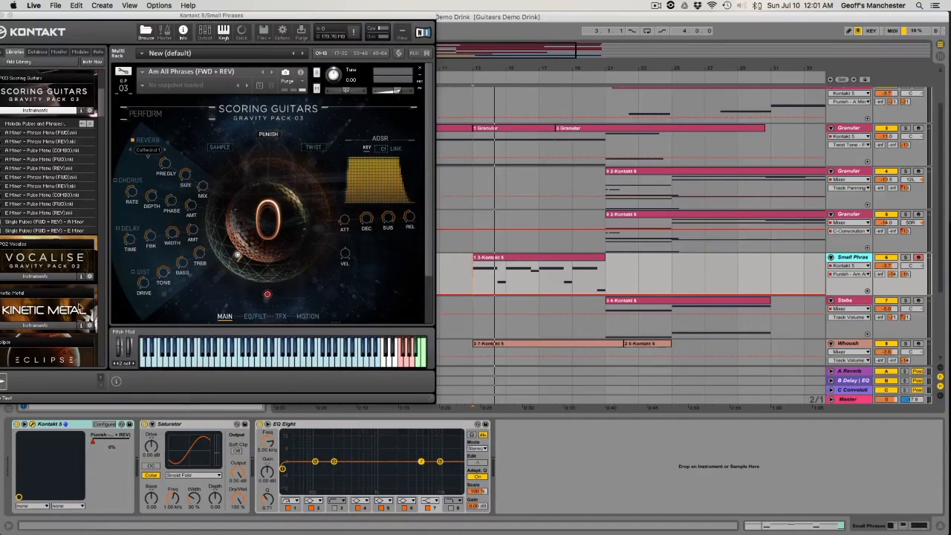
left_click(470, 280)
key("space")
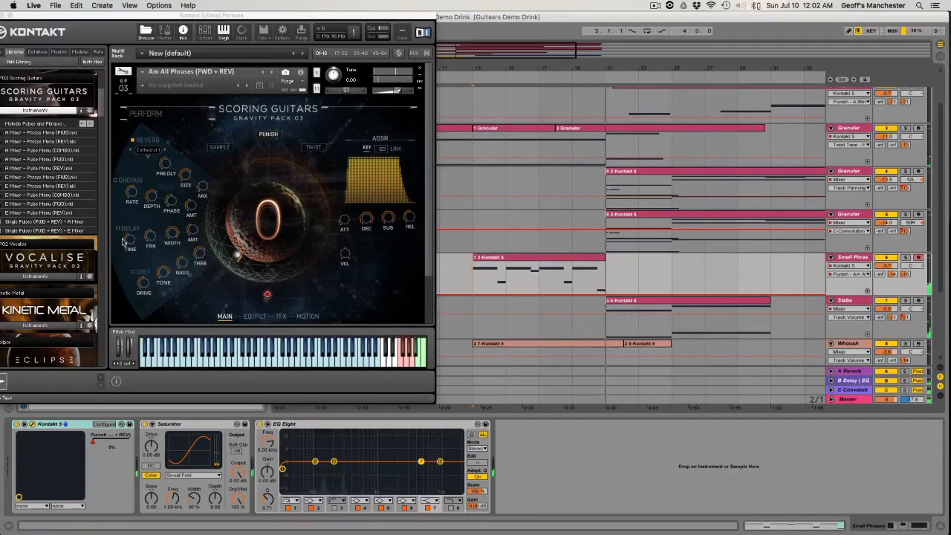
Show the phrase instrument's Sample view, play the arrangement from bar 13 without the Small Phrases clip, and restore the clip.
left_click(221, 148)
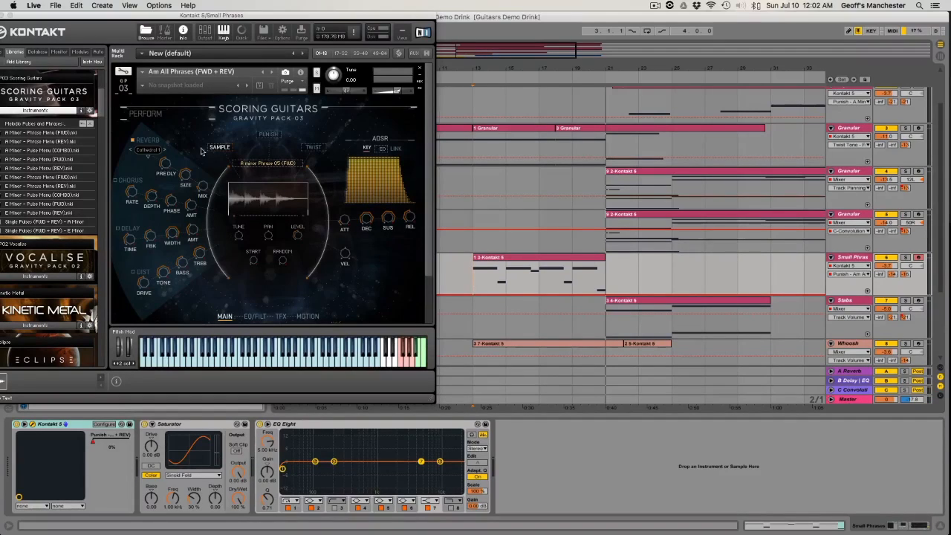
left_click(479, 128)
left_click(490, 258)
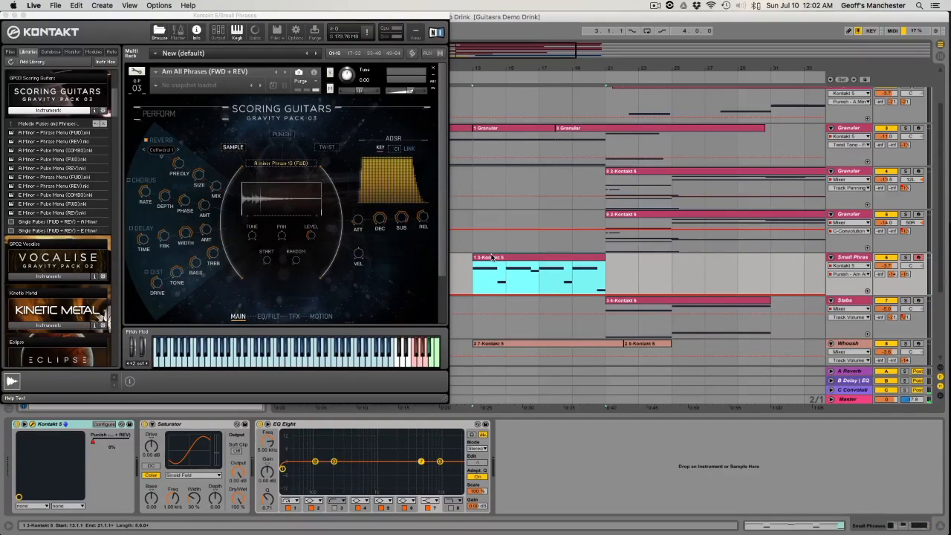
key("Delete")
key("space")
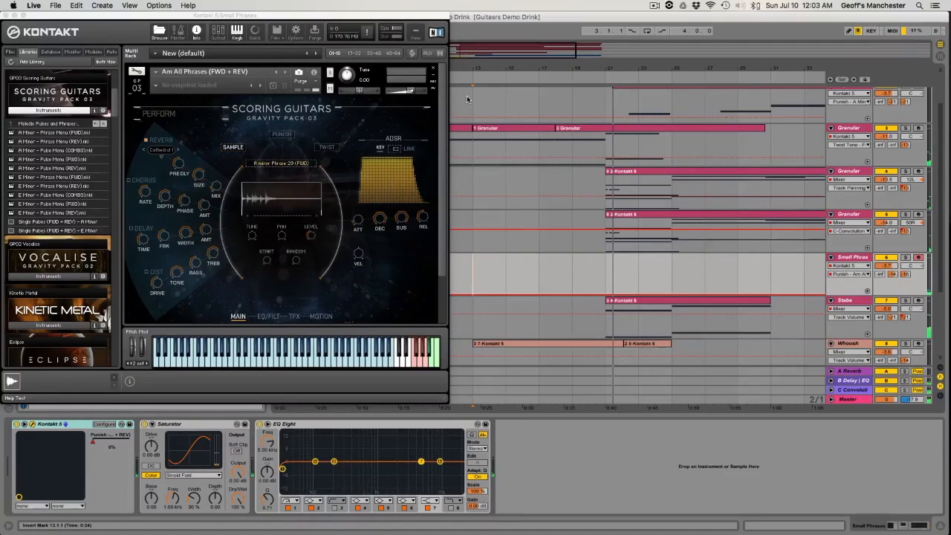
key("super+z")
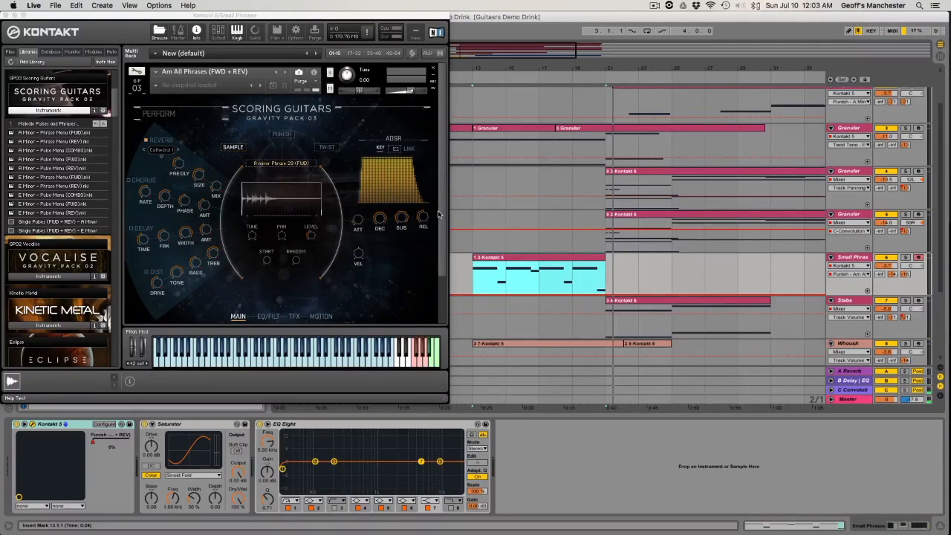
Set the insert marker at bar 21, open the Stabs track's Kontakt instrument clear of the clips, and play the track soloed.
scroll(595, 290, "down", 1)
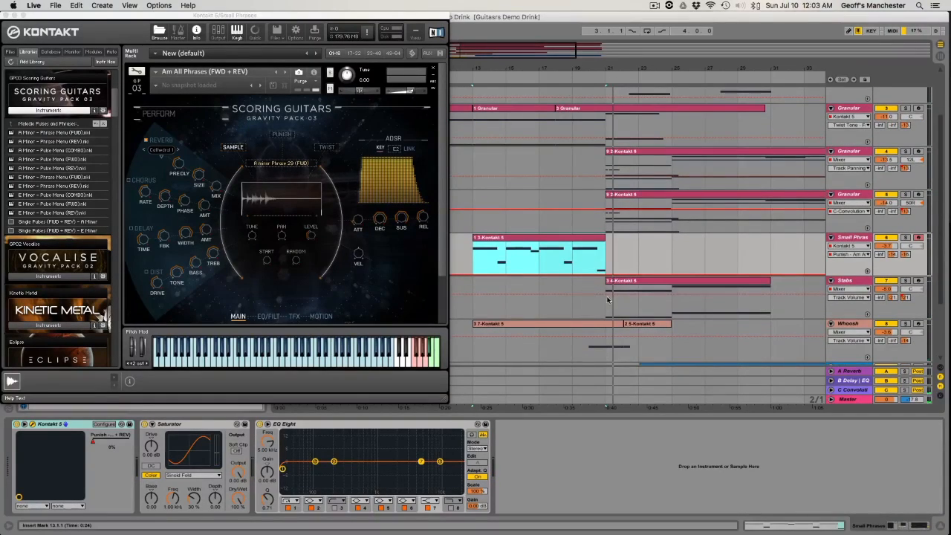
left_click(605, 301)
left_click(851, 282)
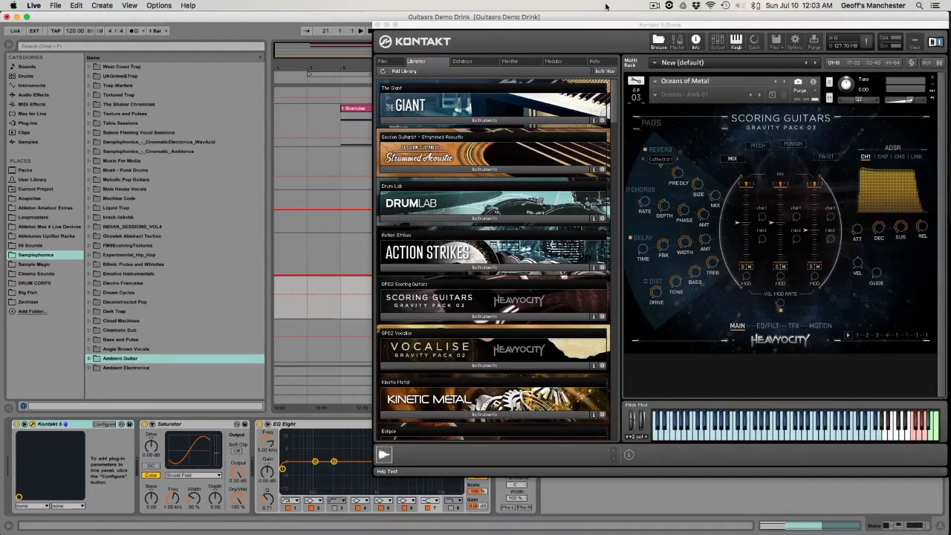
left_click_drag(679, 26, 331, 8)
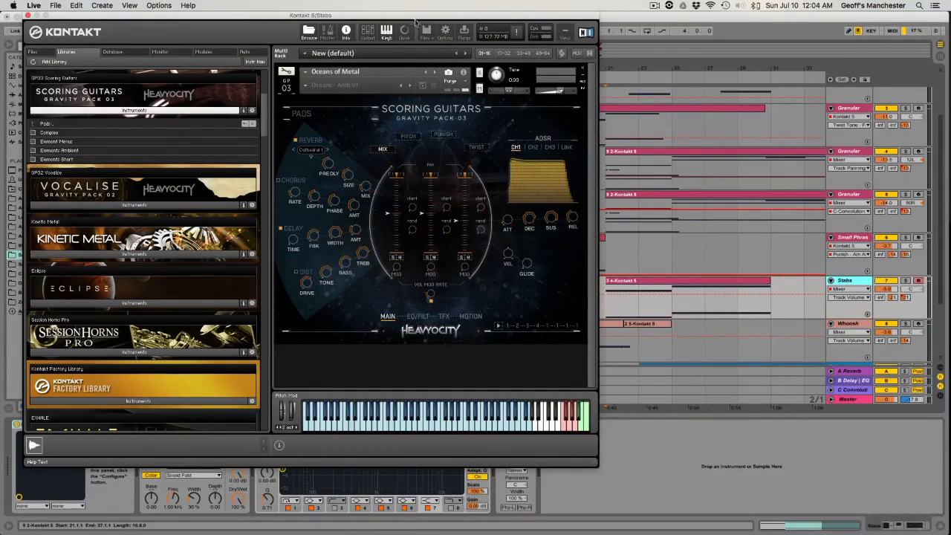
left_click_drag(416, 22, 388, 22)
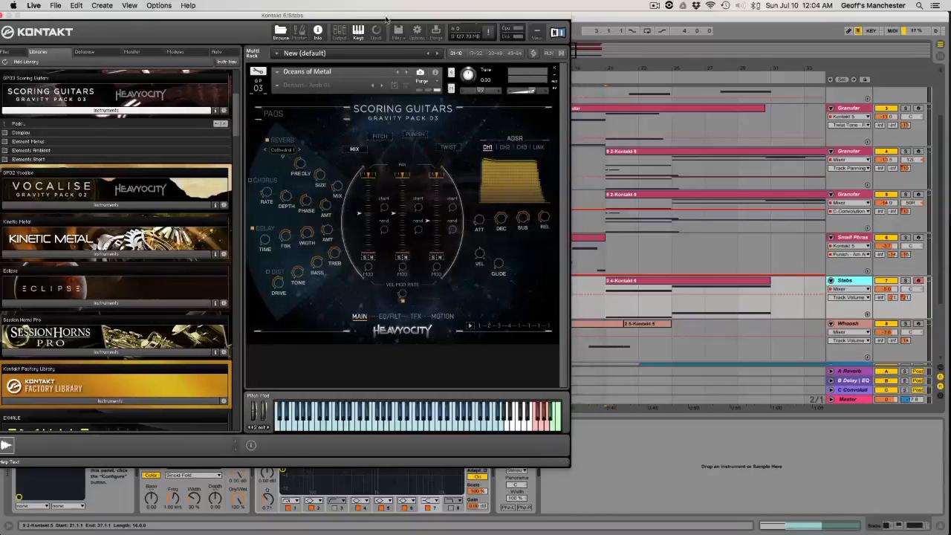
left_click(906, 281)
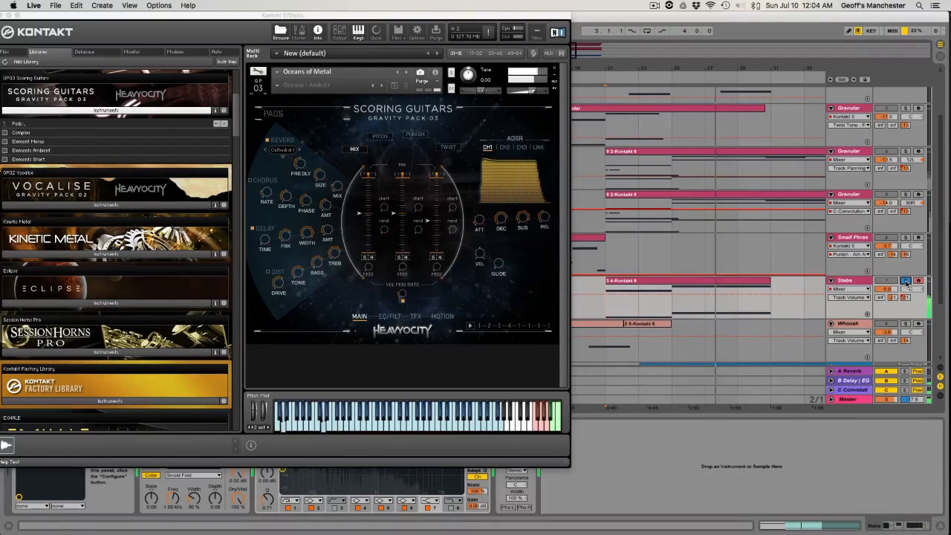
Return to bar 21, take the Stabs track off solo, and play the full arrangement from there.
left_click(596, 319)
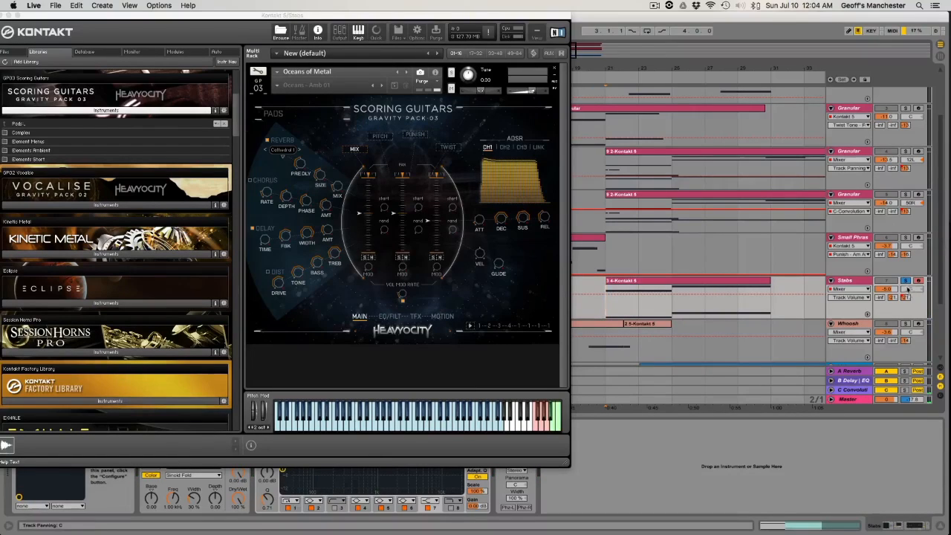
left_click(905, 280)
key("space")
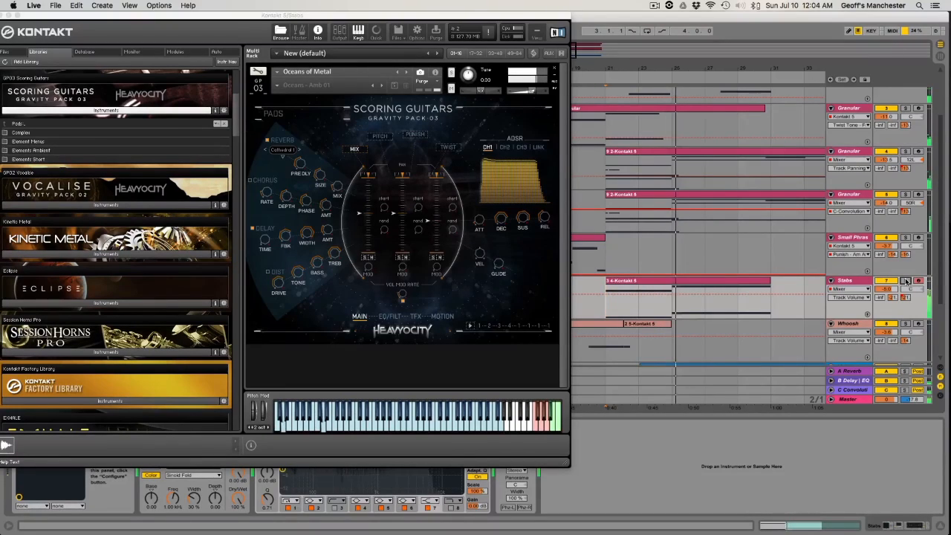
key("space")
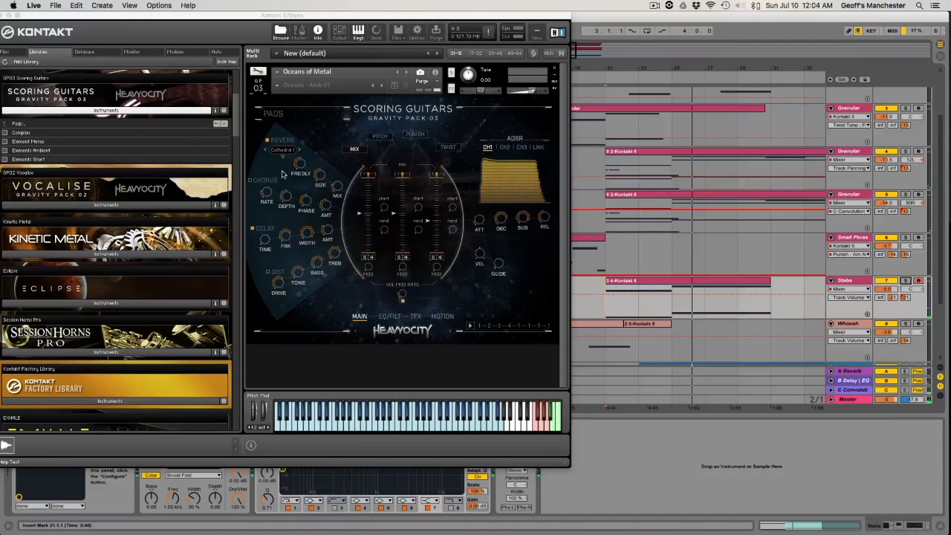
List the Complex pads in the Stabs instrument's Scoring Guitars library, highlight Oceans of Metal.nki, and close the Kontakt window.
left_click(79, 136)
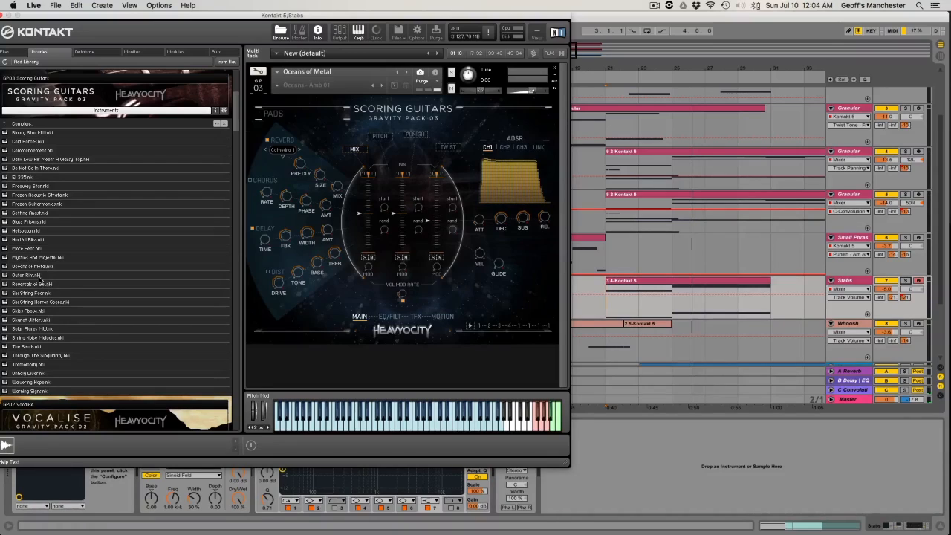
left_click(33, 269)
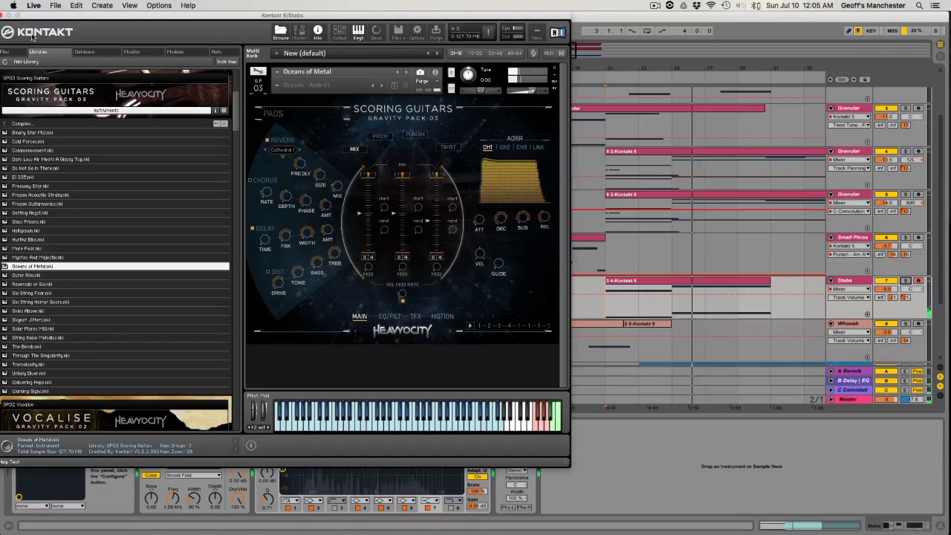
left_click(6, 16)
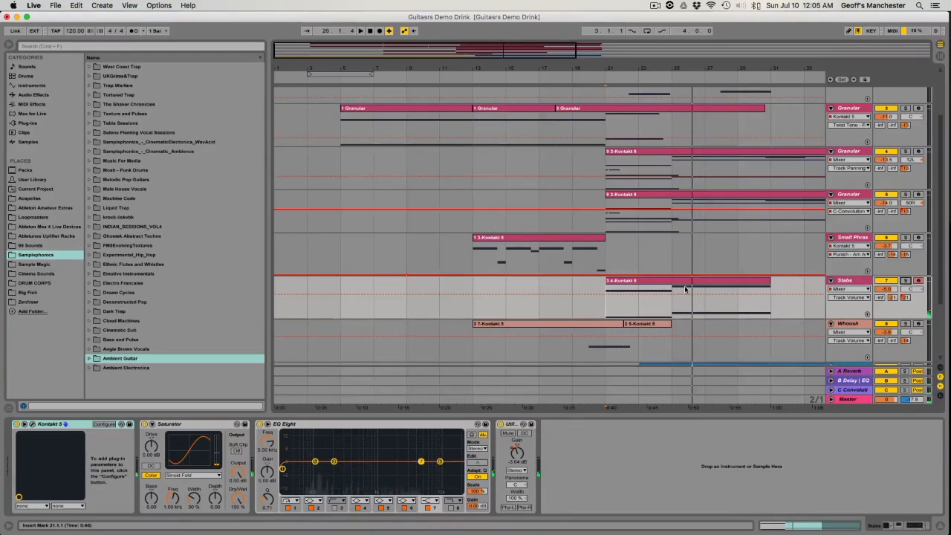
Select the Whoosh track, set the insert marker at bar 19, start playback briefly, and solo the track.
scroll(685, 289, "down", 1)
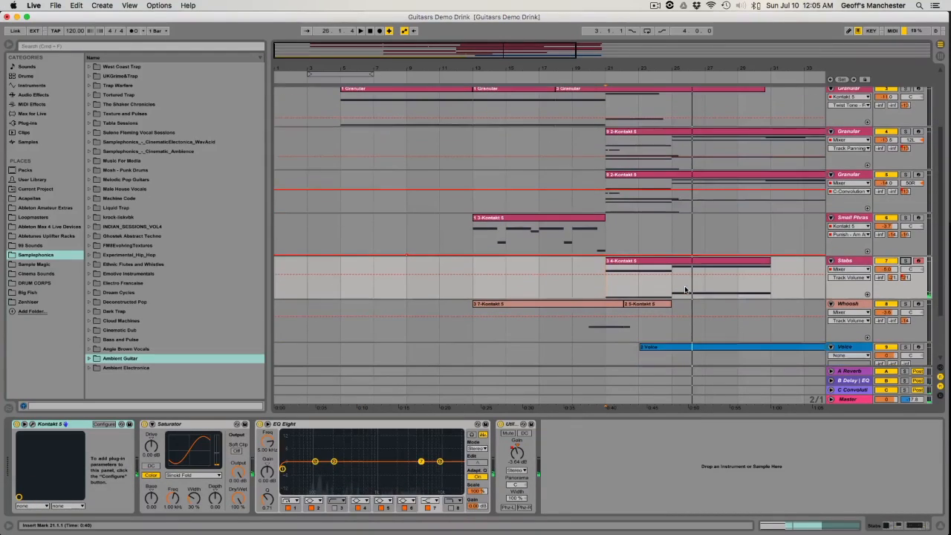
left_click(848, 304)
scroll(848, 304, "down", 3)
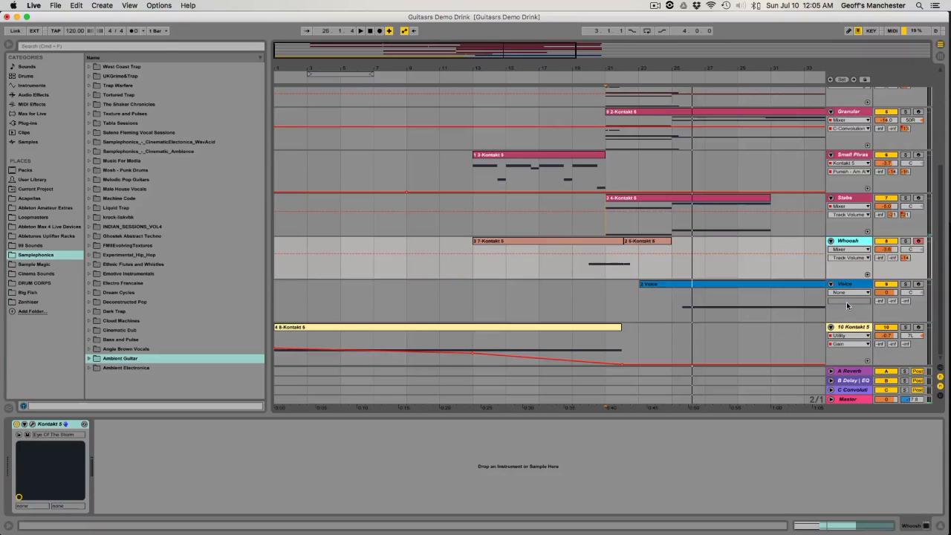
left_click(577, 273)
key("space")
key("space")
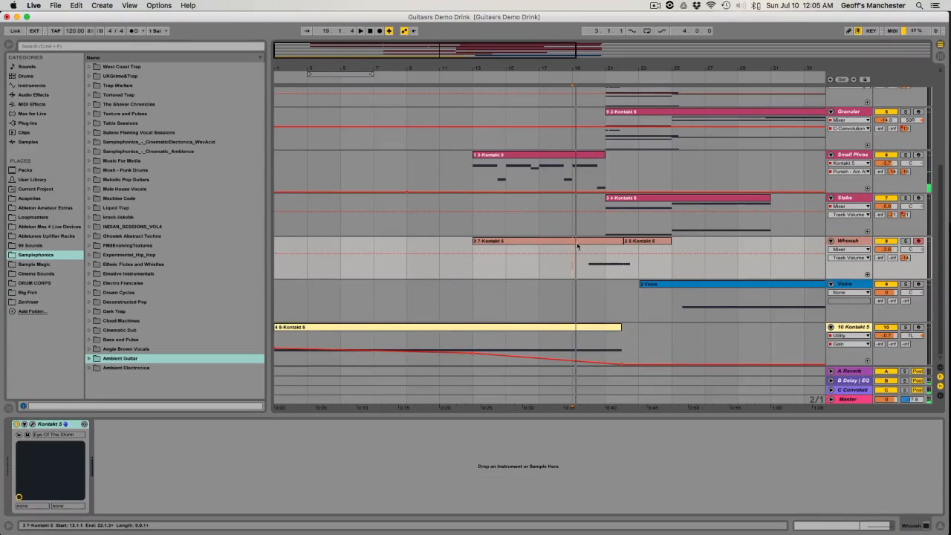
left_click(906, 240)
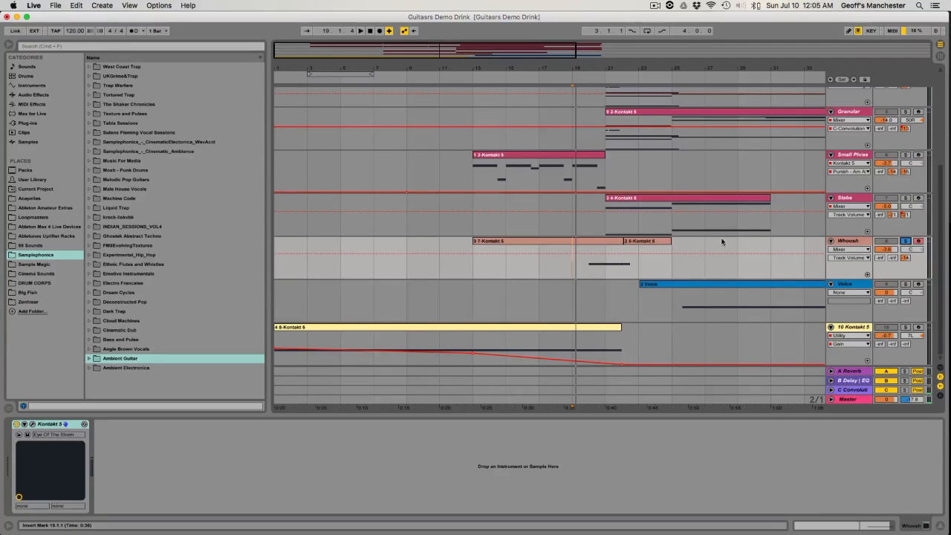
Play the soloed Whoosh part with its Rise & Hit instrument open, and close the instrument window.
left_click(32, 423)
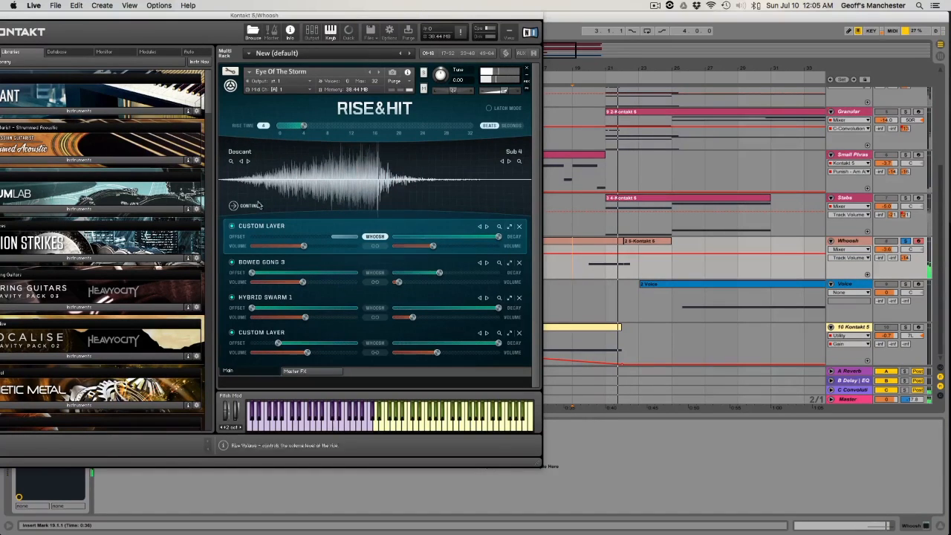
left_click_drag(16, 19, 216, 19)
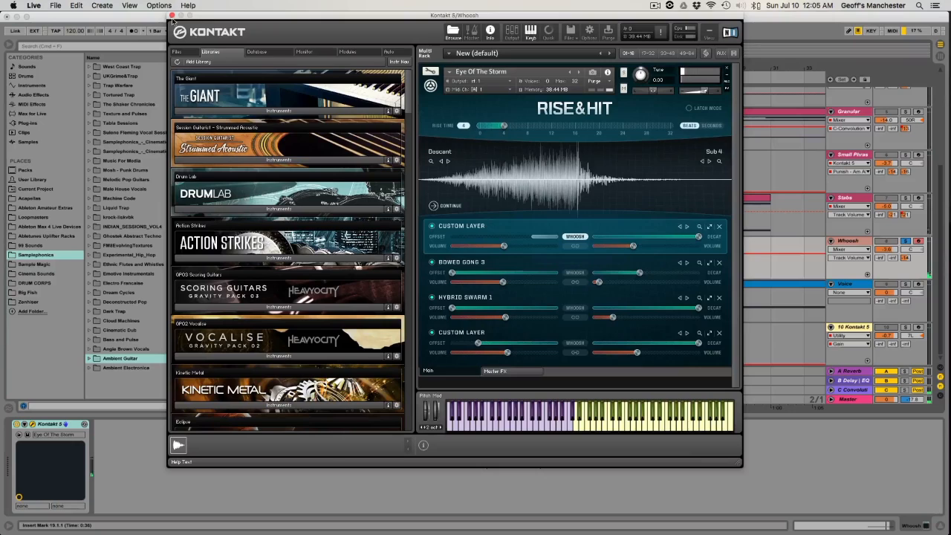
left_click(172, 15)
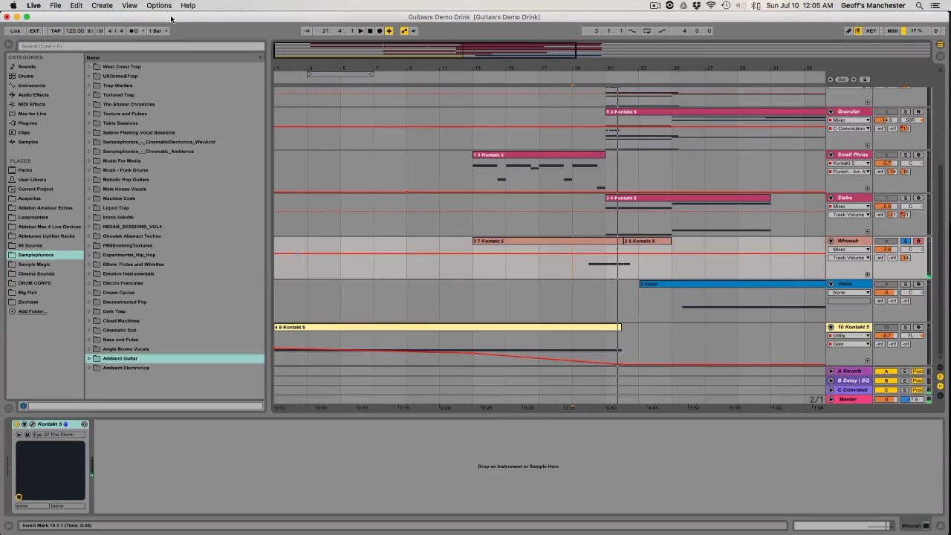
Open the Voice track's Vocalise instrument clear of the clips, and play the track soloed from bar 25.
left_click(629, 300)
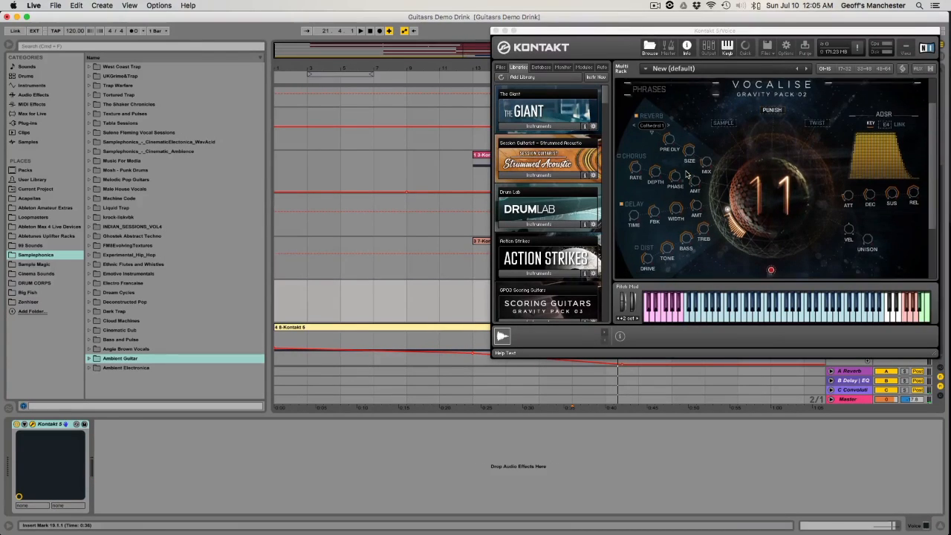
left_click_drag(683, 30, 357, 27)
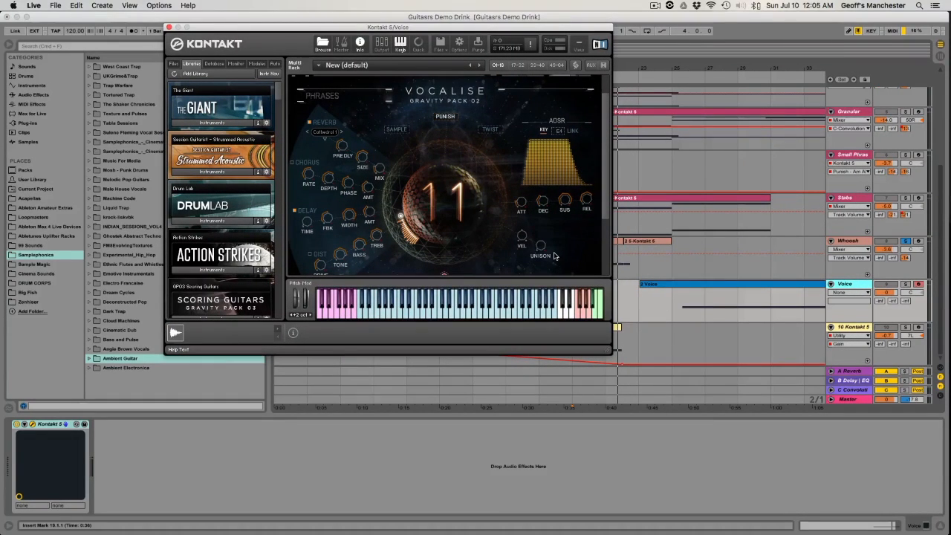
left_click(639, 316)
left_click(906, 283)
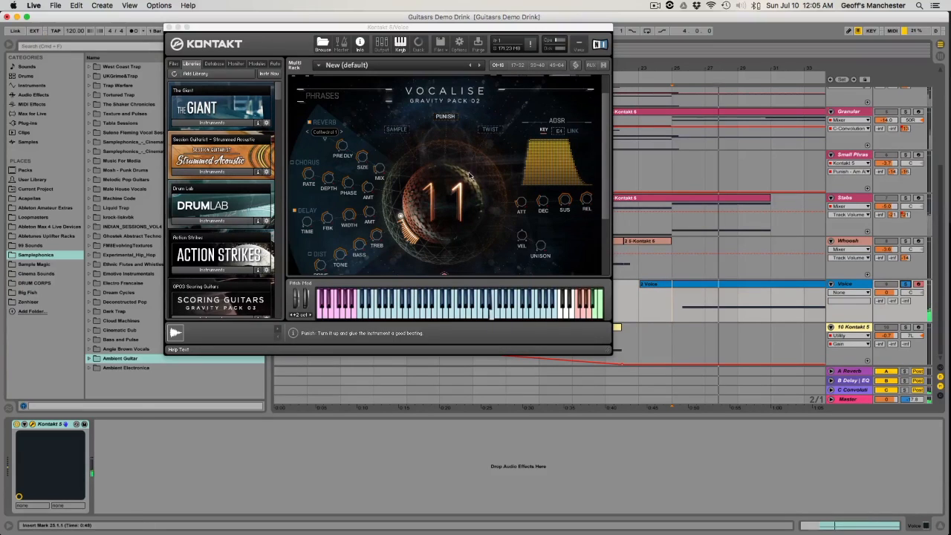
Look over the Vocalise instrument's Punish page and lower controls, and close its window.
scroll(469, 175, "down", 2)
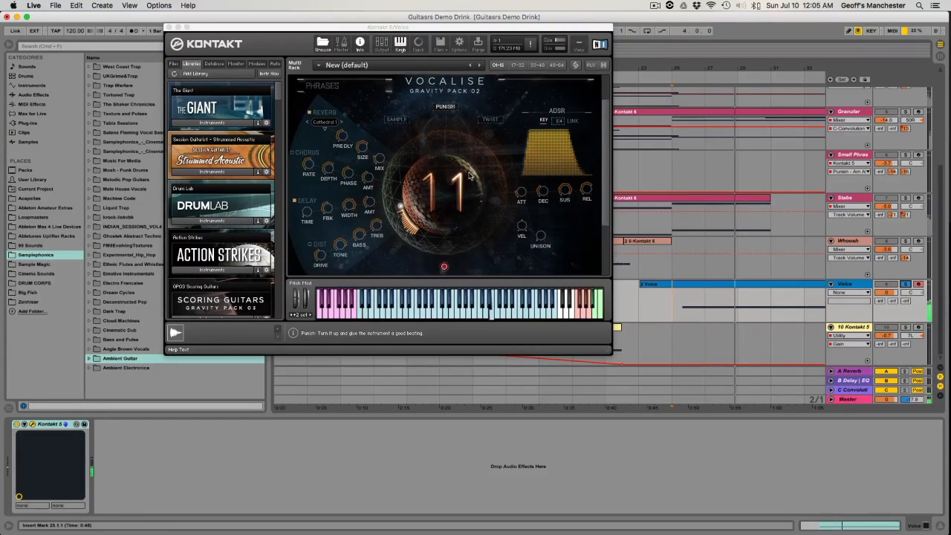
scroll(469, 176, "up", 3)
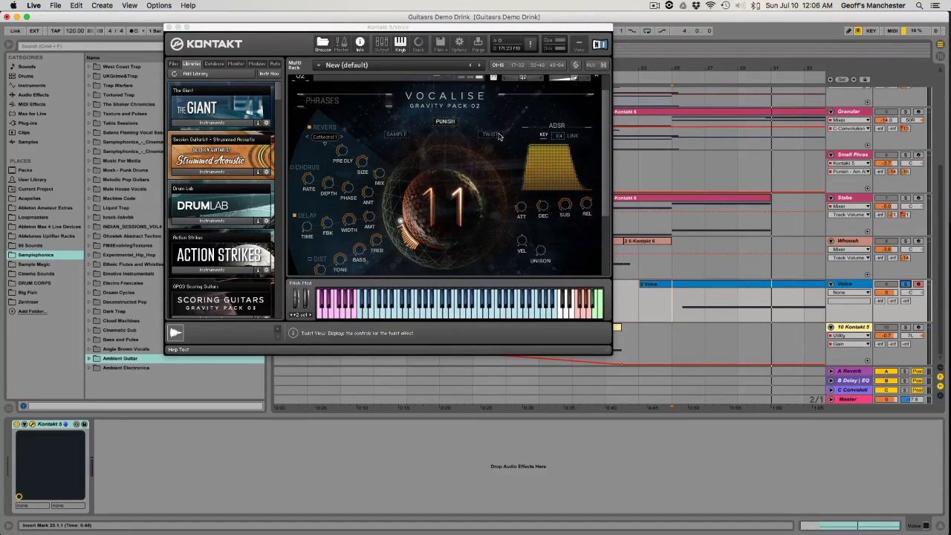
scroll(341, 195, "down", 5)
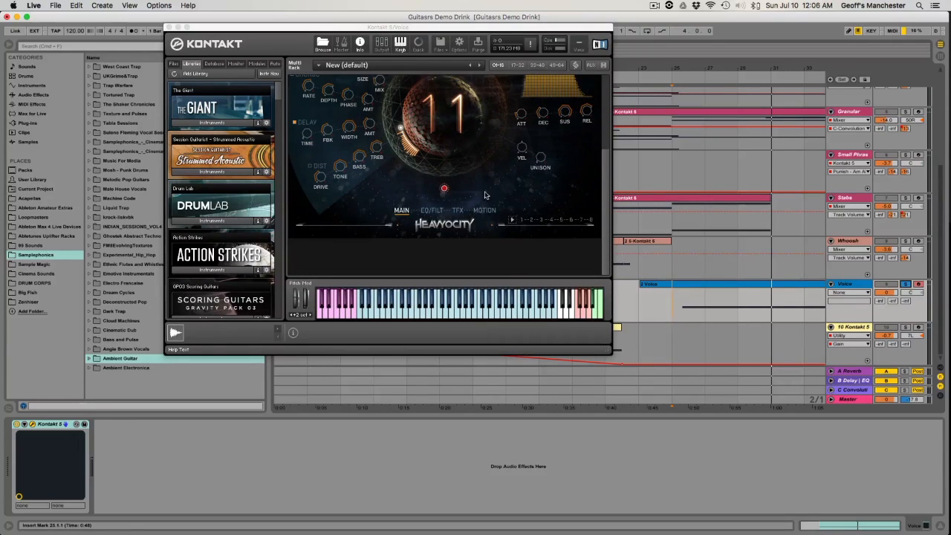
scroll(587, 237, "up", 2)
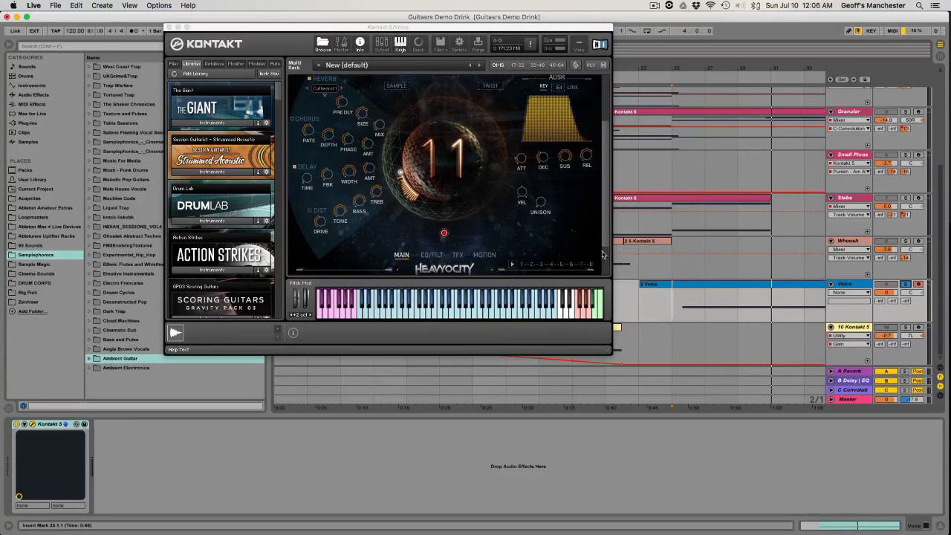
left_click(170, 27)
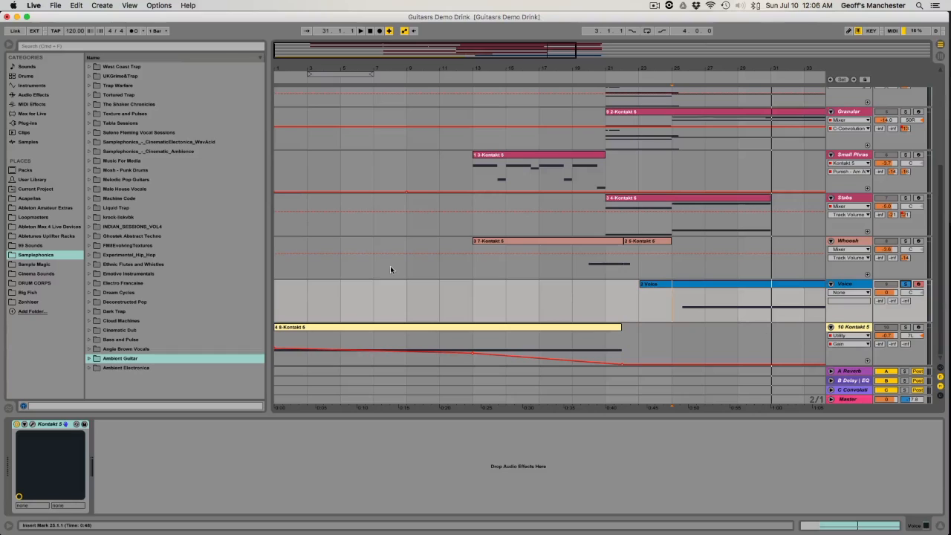
Return the insert marker to bar 1, start playback, and solo the 10 Kontakt 5 track.
left_click(370, 32)
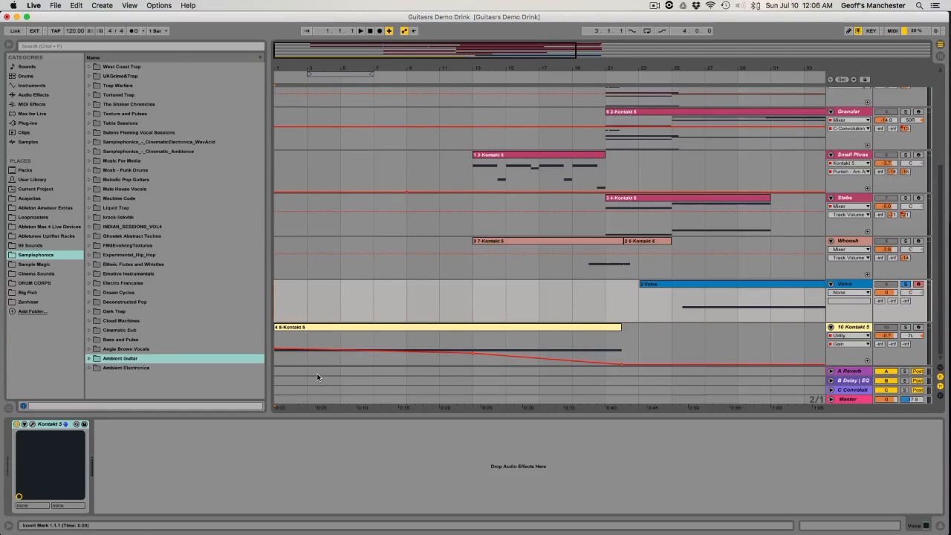
key("space")
left_click(904, 327)
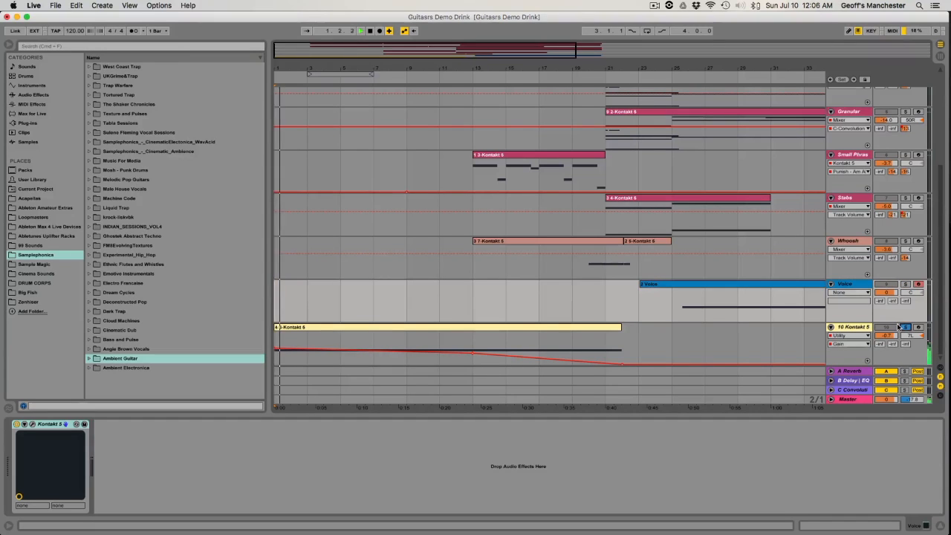
Open the 10 Kontakt 5 track's instrument and list the Scoring Guitars instruments in its library browser.
left_click(840, 337)
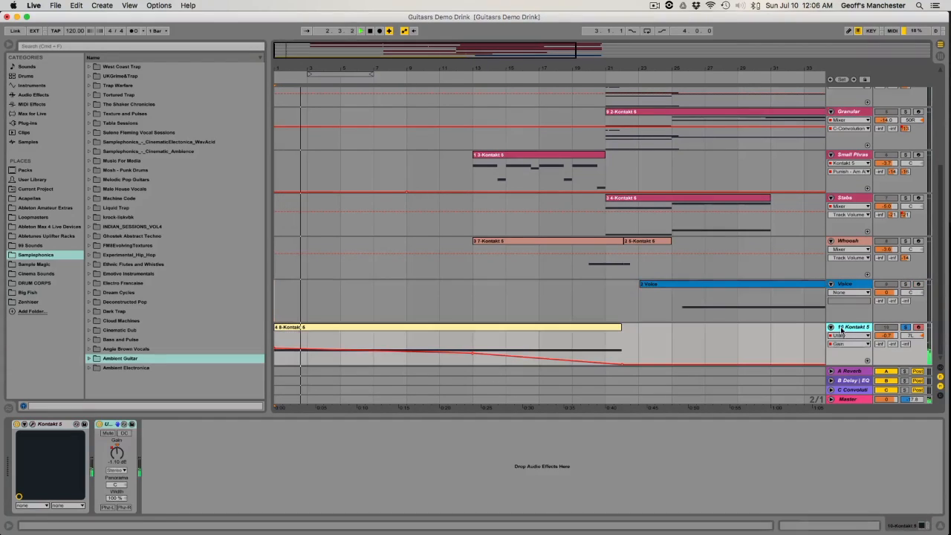
left_click(32, 424)
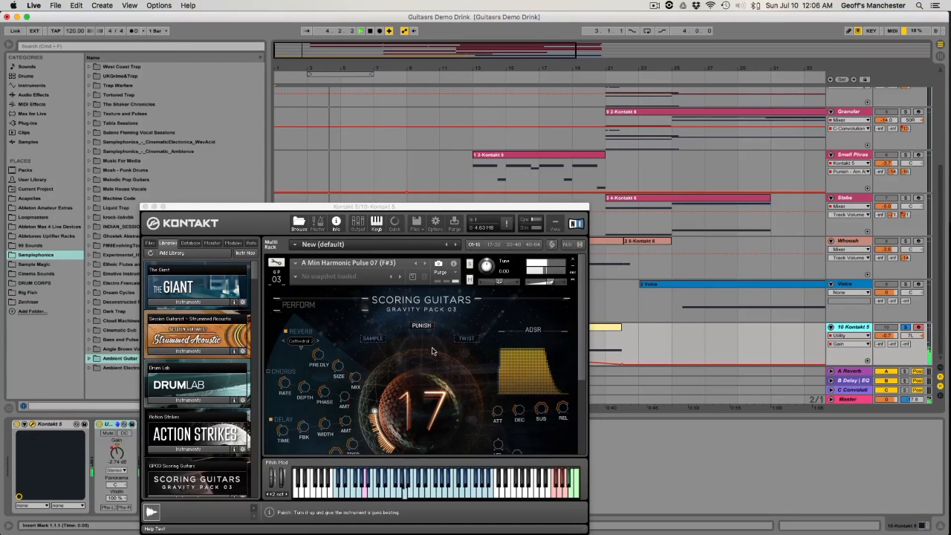
scroll(209, 401, "down", 5)
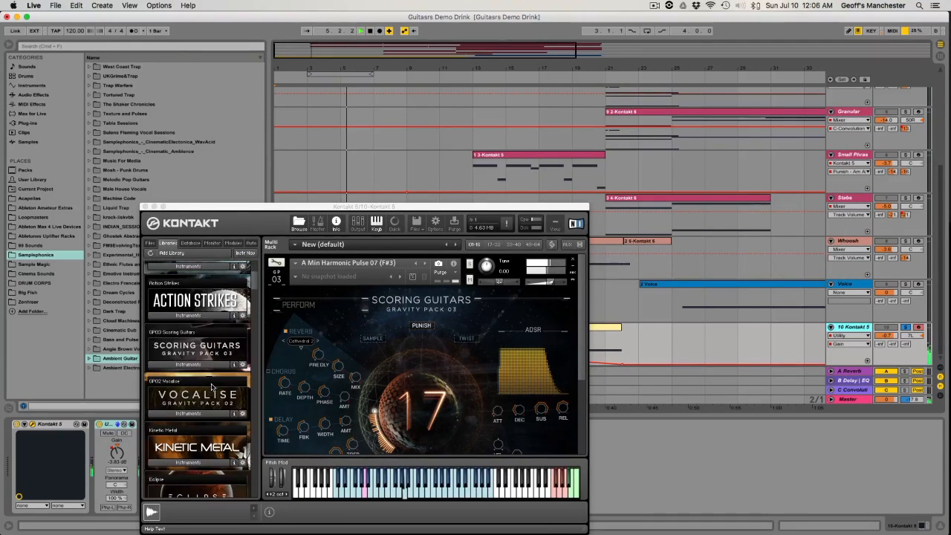
left_click(209, 412)
left_click(209, 413)
left_click(203, 365)
scroll(203, 364, "down", 2)
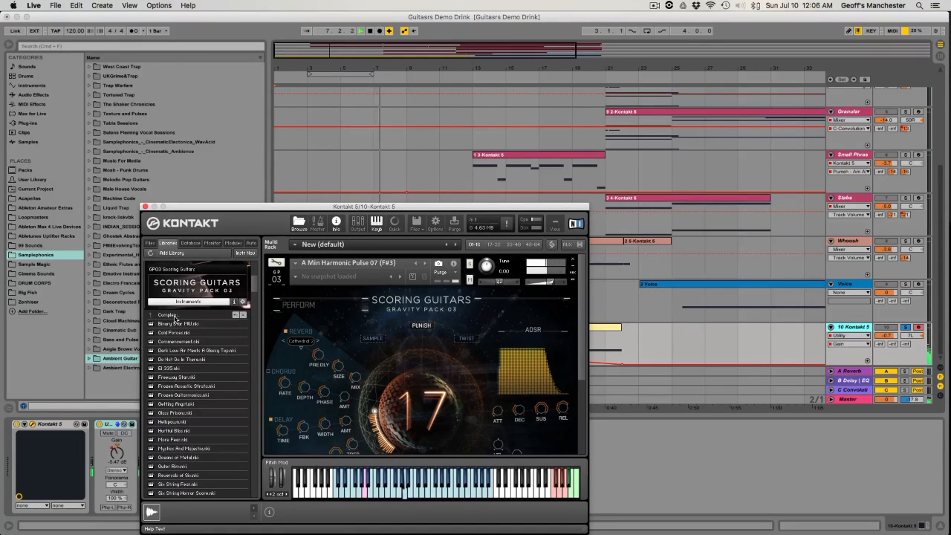
Browse to the A Minor single pulses within Melodic Pulses and Phrases, and select A Min Harmonic Pulse 07 (F#3).
left_click(173, 316)
left_click(174, 318)
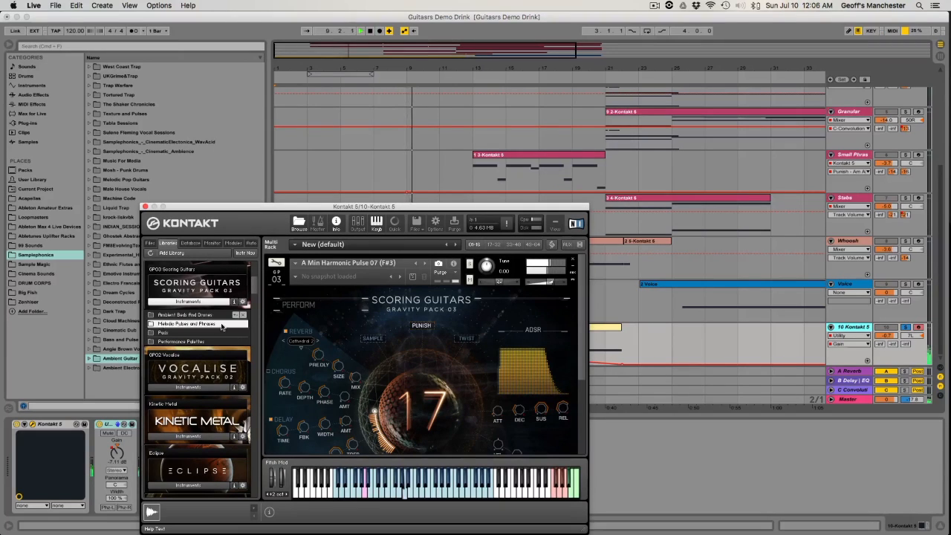
left_click(222, 324)
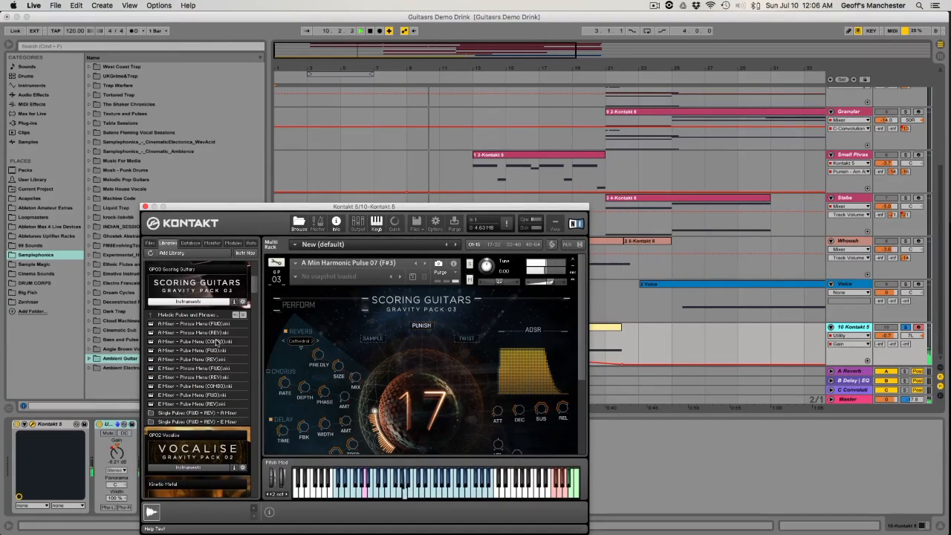
left_click(194, 413)
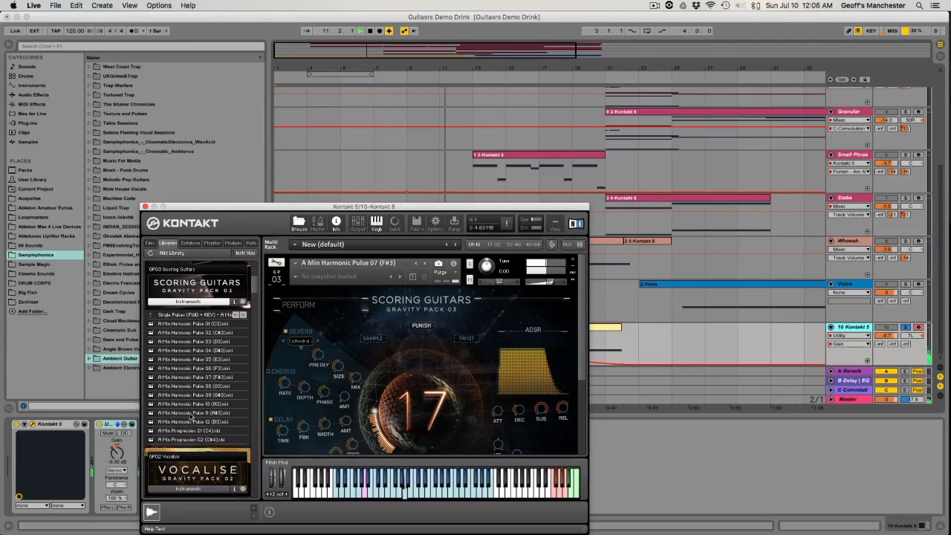
left_click(194, 377)
Play the soloed pulse with the instrument's lower controls in view, close its window, and take the track out of solo.
scroll(492, 390, "down", 5)
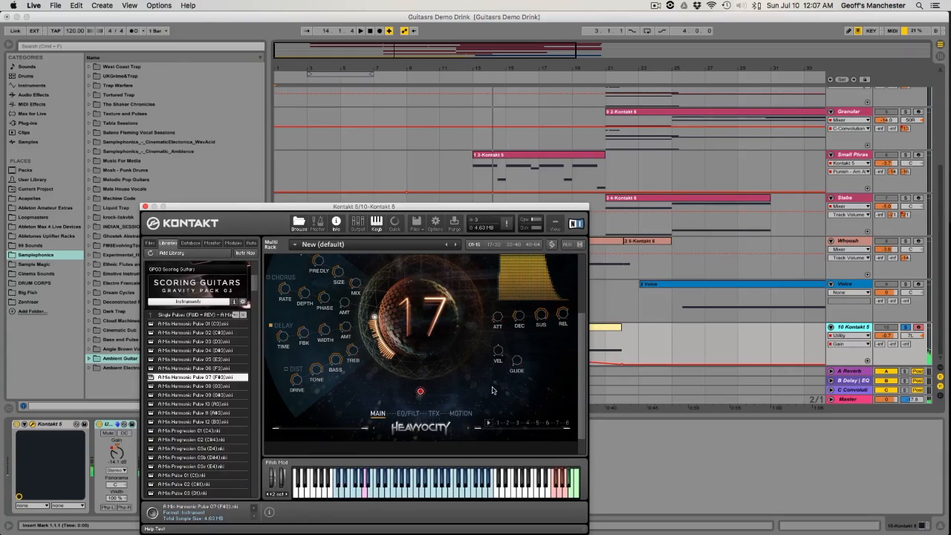
key("space")
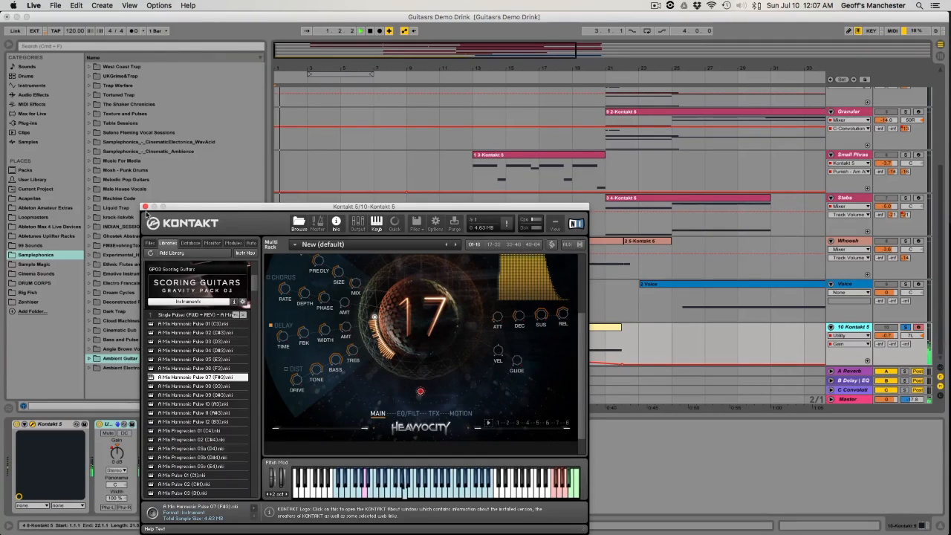
left_click(145, 206)
scroll(710, 222, "up", 5)
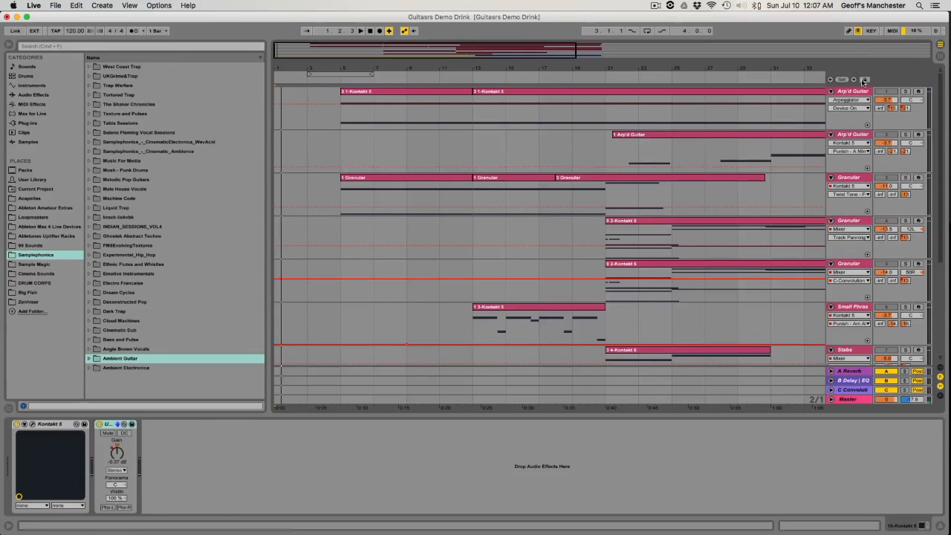
scroll(872, 214, "down", 5)
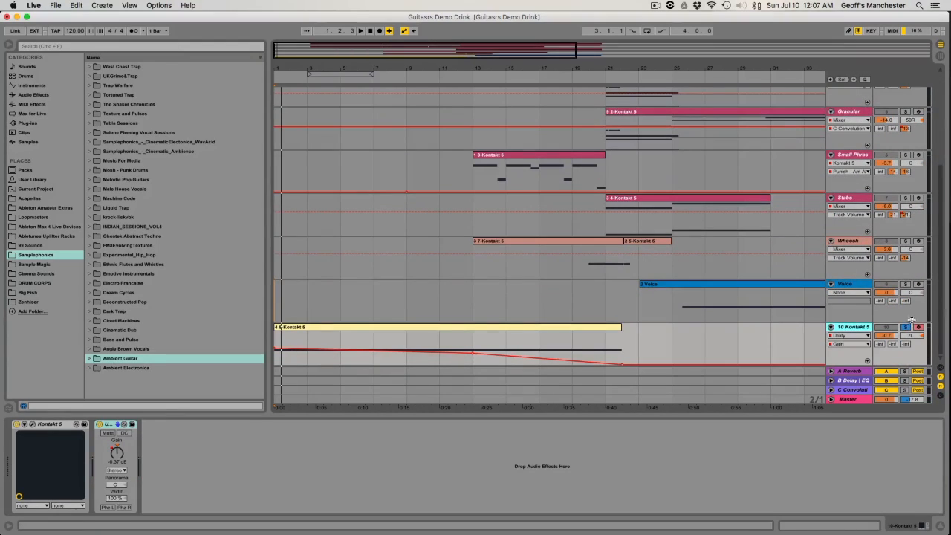
scroll(907, 329, "up", 5)
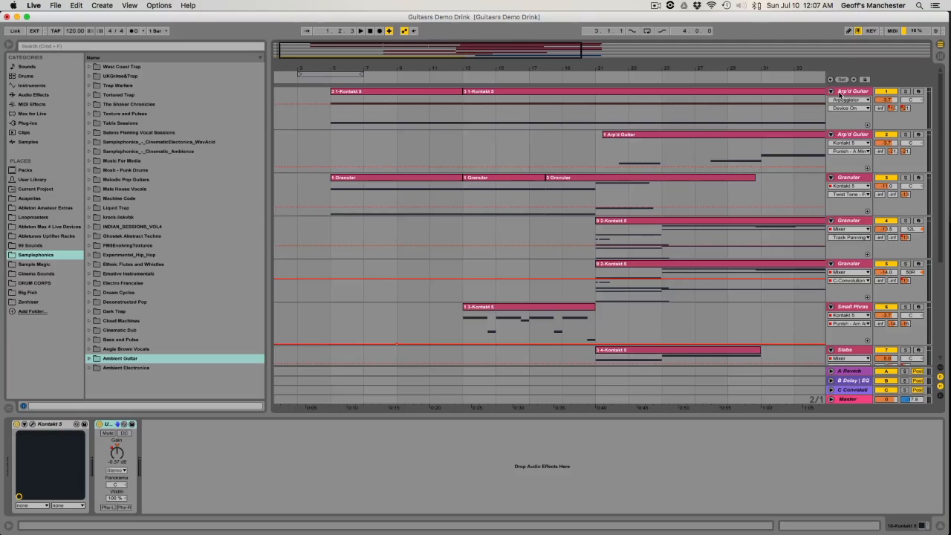
Check the first Arp'd Guitar track's Kontakt instrument, and display its B-Delay send, C-Convolution send and Utility gain automation.
left_click(840, 93)
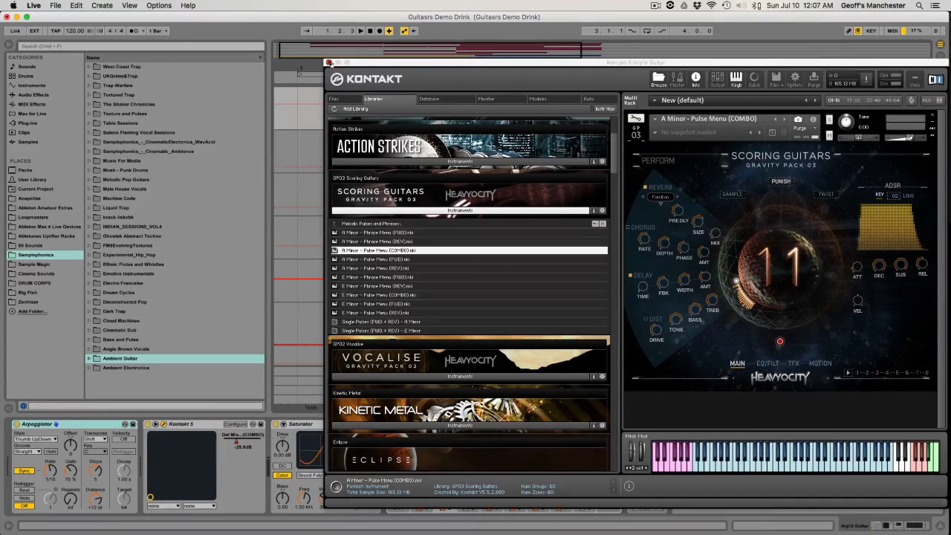
left_click(328, 63)
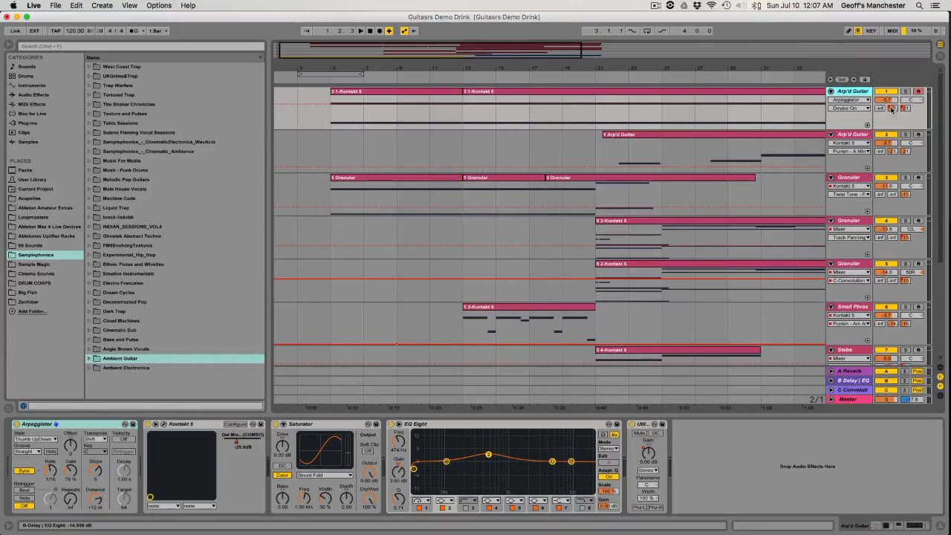
left_click(890, 109)
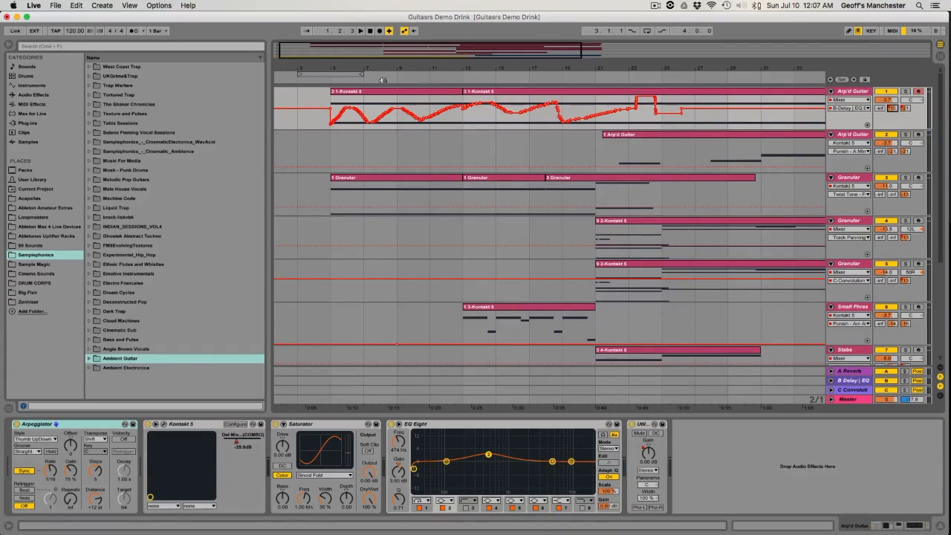
left_click(904, 109)
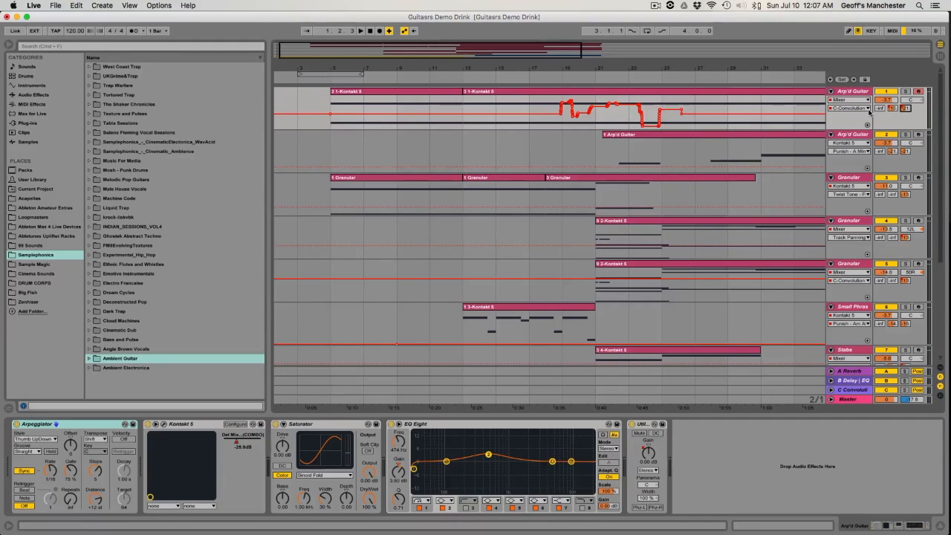
left_click(851, 89)
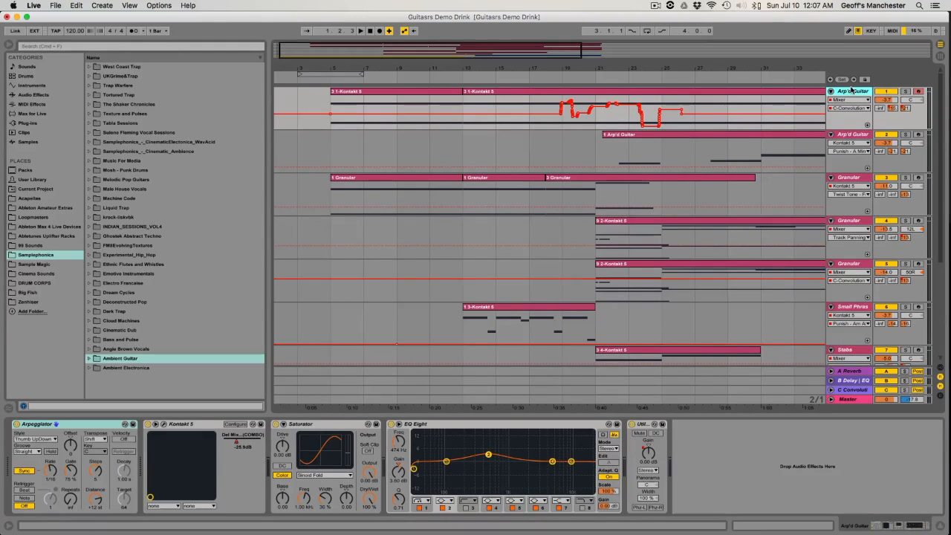
left_click(646, 455)
scroll(689, 219, "right", 10)
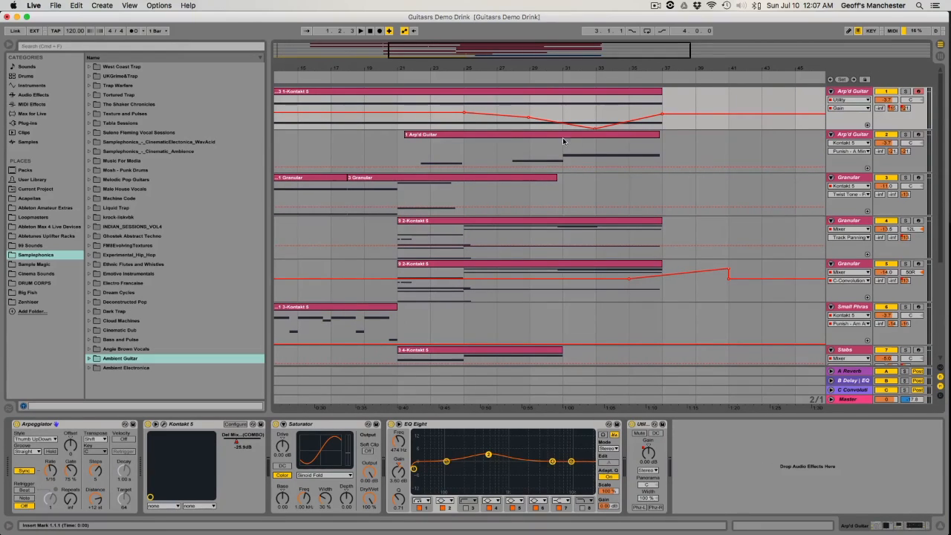
scroll(641, 119, "left", 10)
Play the full arrangement from the start of the first Arp'd Guitar clip at bar 5, and stop it.
left_click(340, 106)
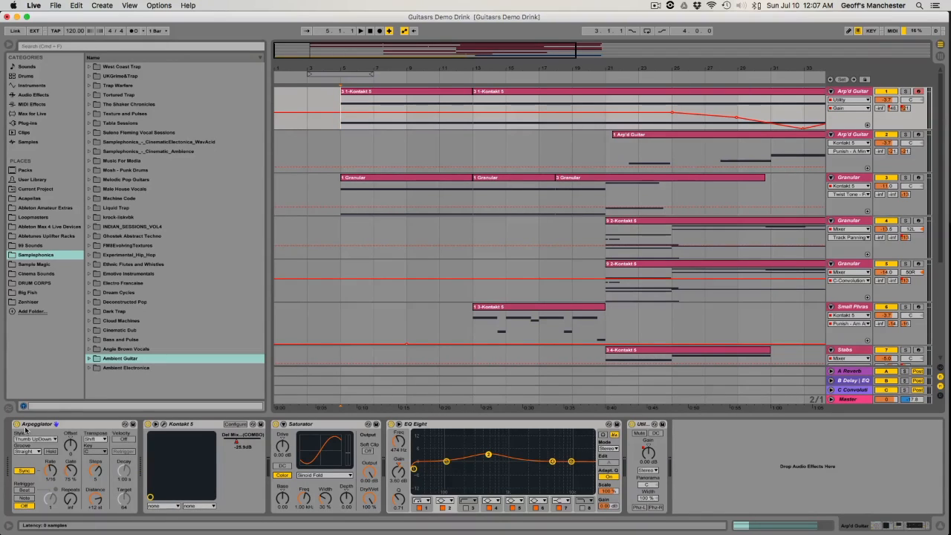
key("space")
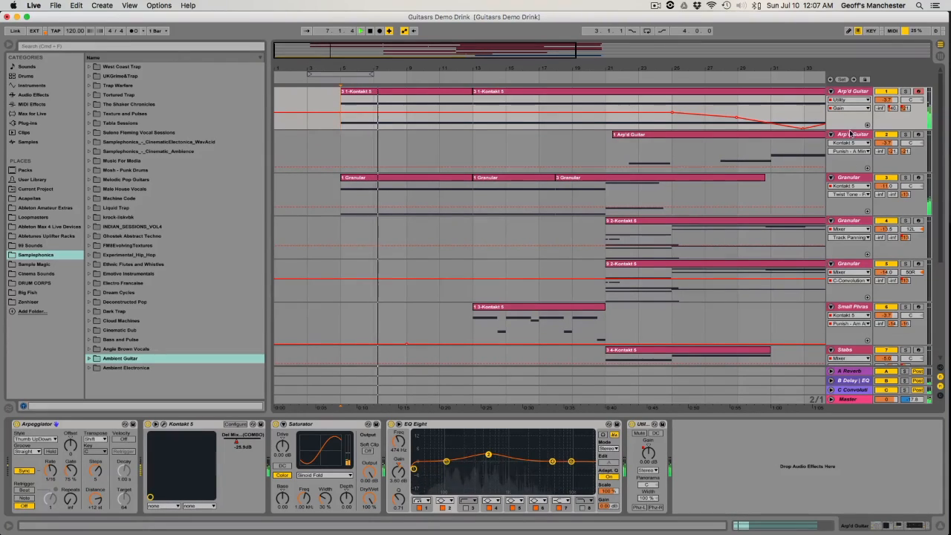
scroll(642, 201, "down", 2)
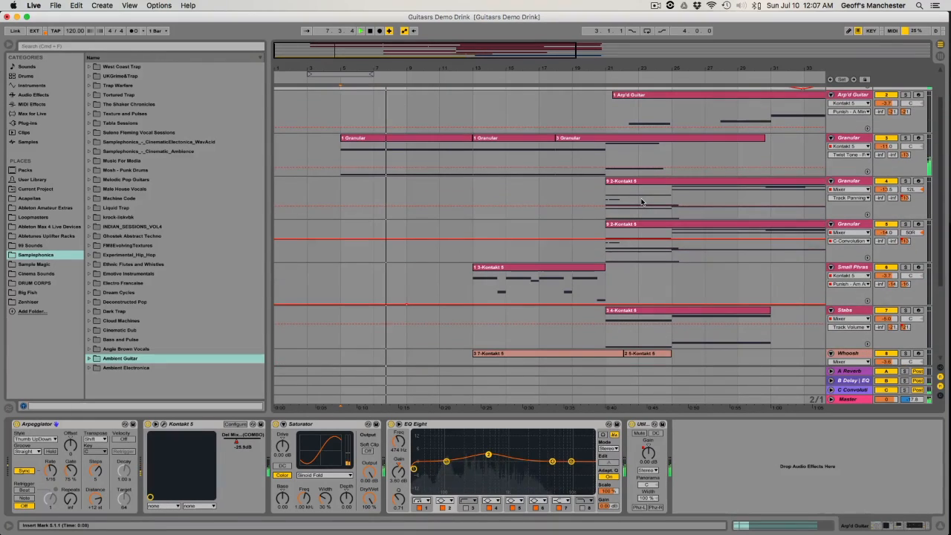
key("space")
Pan Granular track 4 to 50L and display its C-Convolution send automation up to bar 41.
left_click(852, 183)
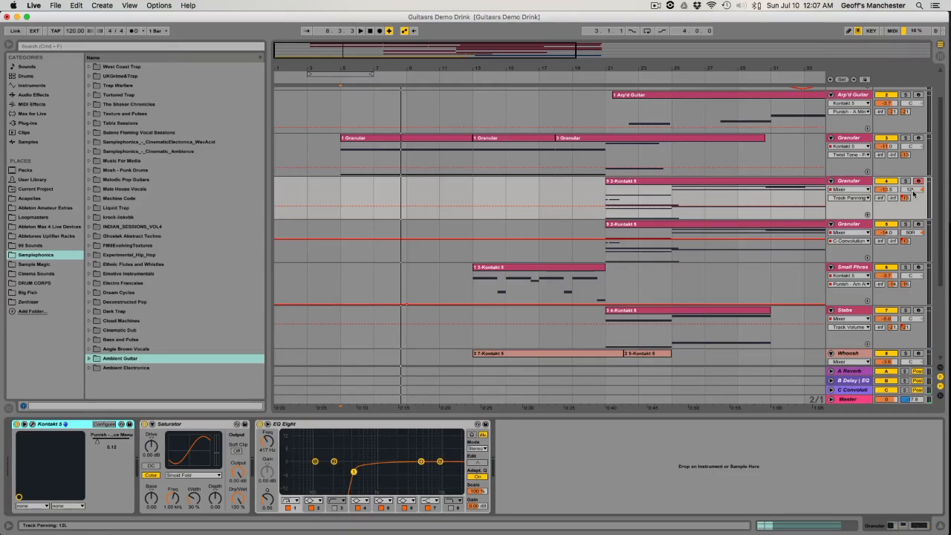
left_click_drag(914, 193, 914, 219)
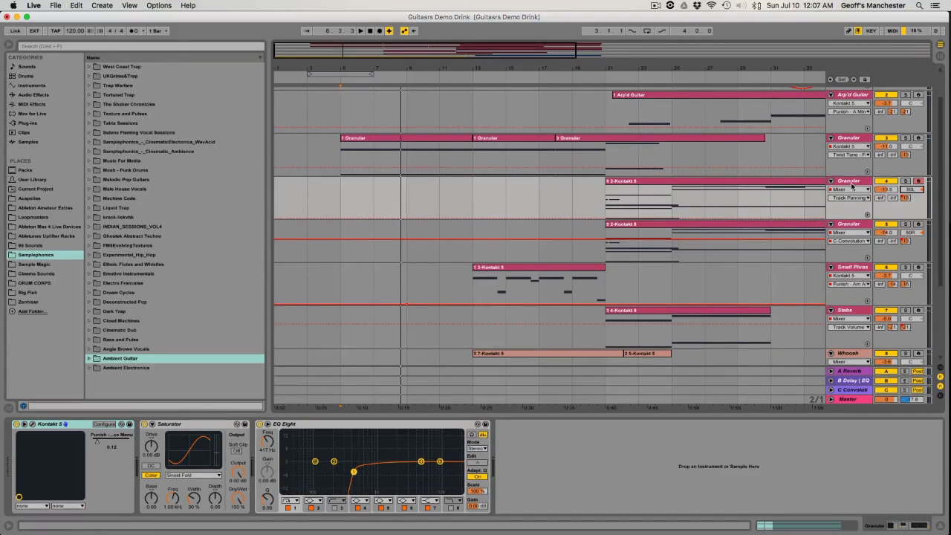
left_click(602, 212)
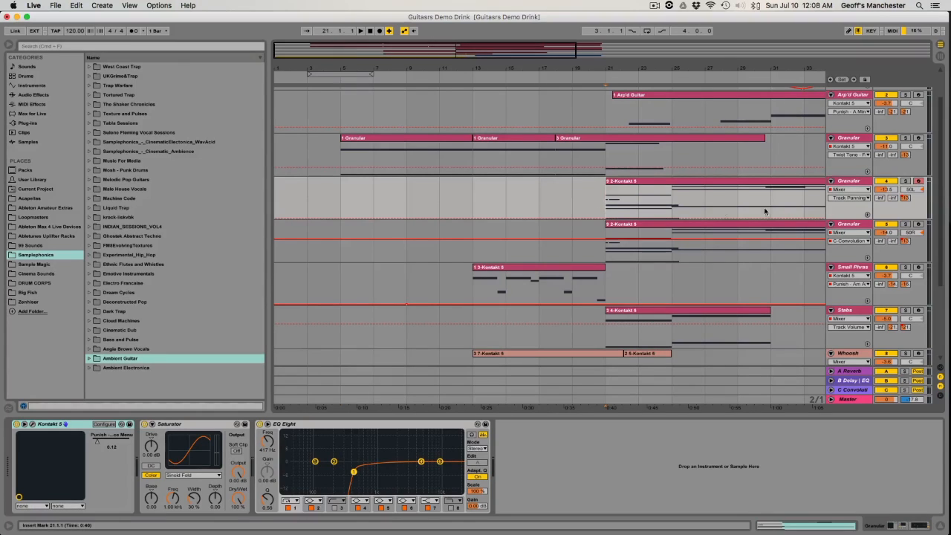
left_click(904, 199)
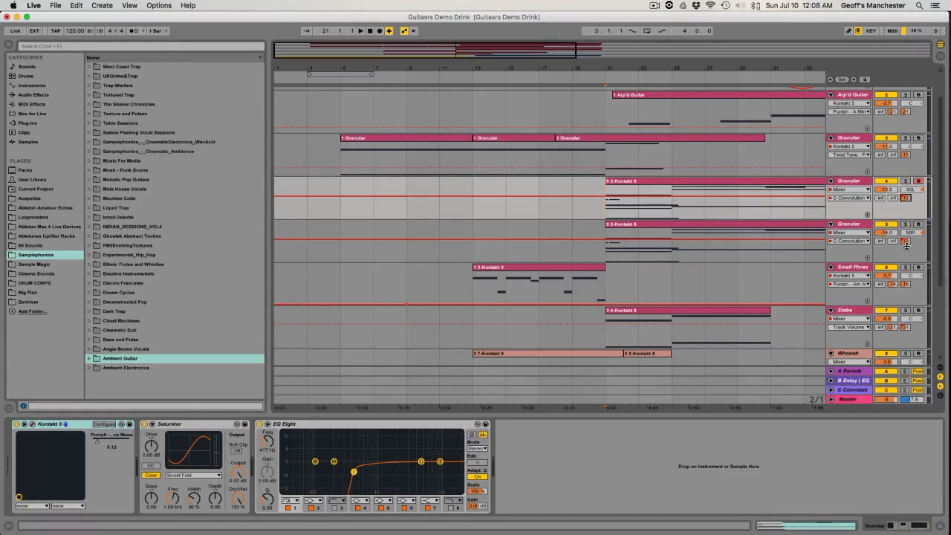
scroll(638, 263, "right", 5)
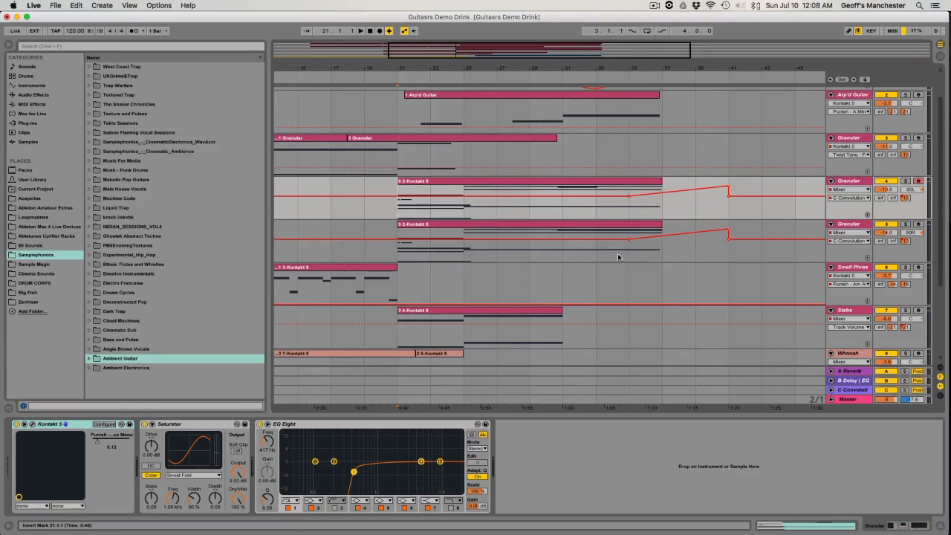
Start playback from bar 21 and solo Granular tracks 4 and 5 together.
left_click(396, 256)
key("space")
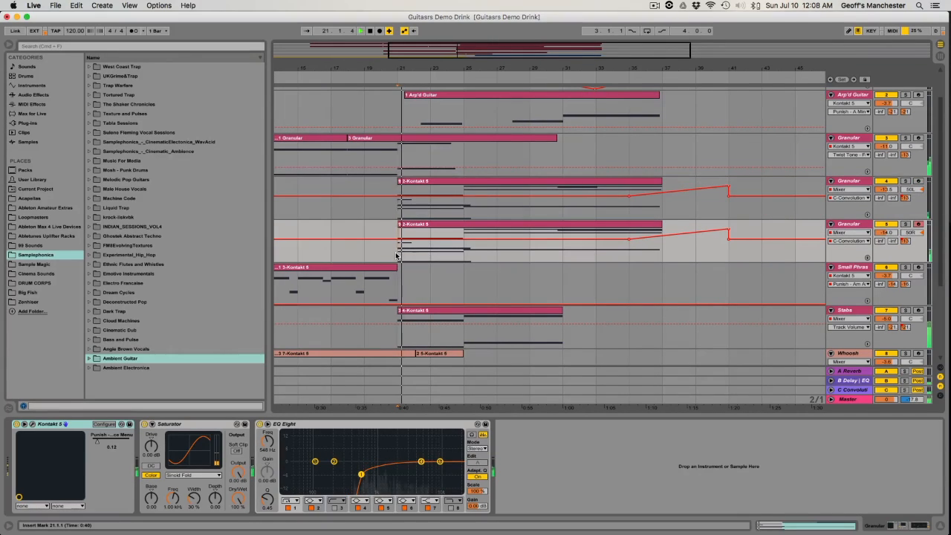
left_click(905, 180)
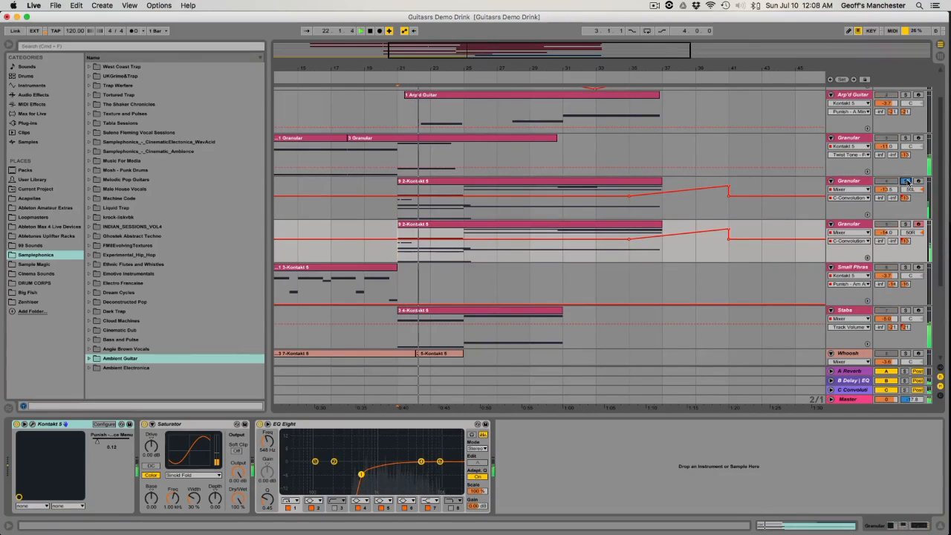
left_click(905, 224)
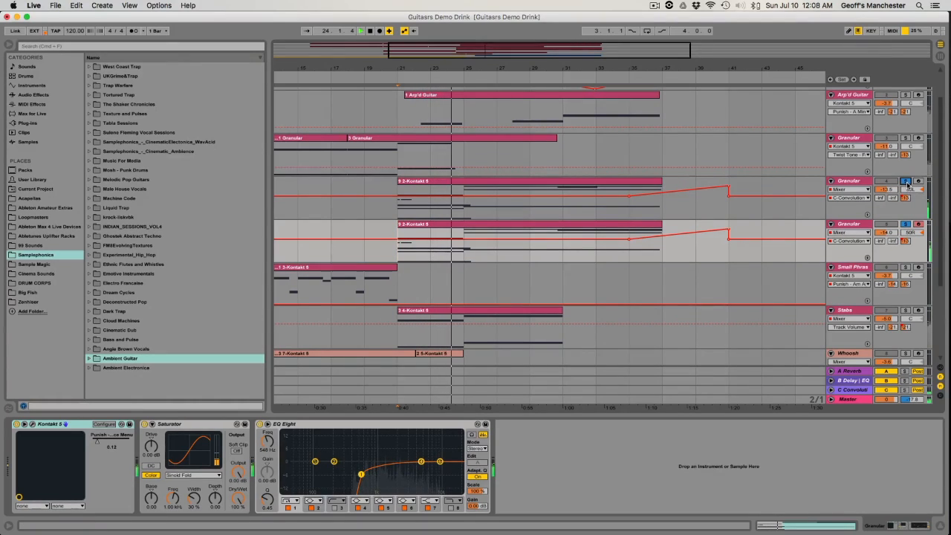
Open Granular track 4's instrument, toggle its pan motion from the on-screen keyboard during playback, and close the window.
left_click(851, 182)
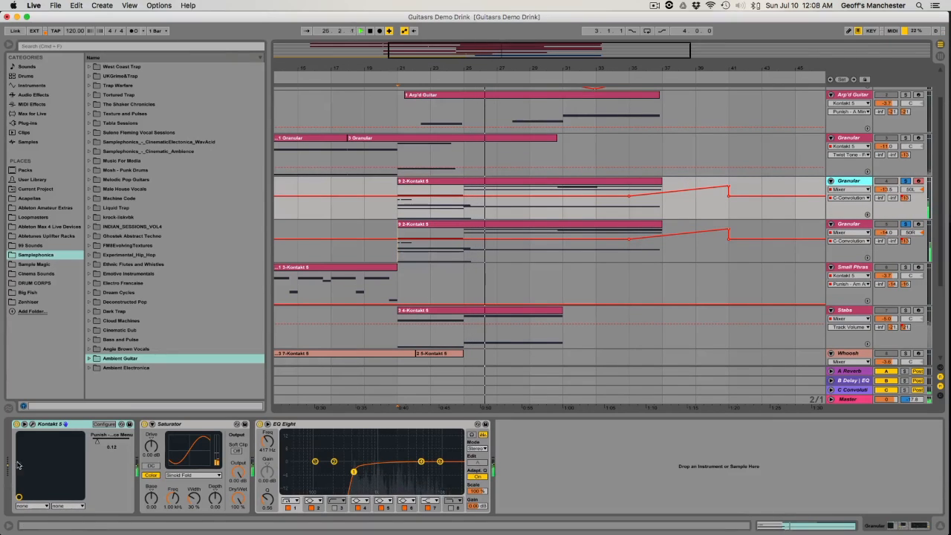
left_click(33, 424)
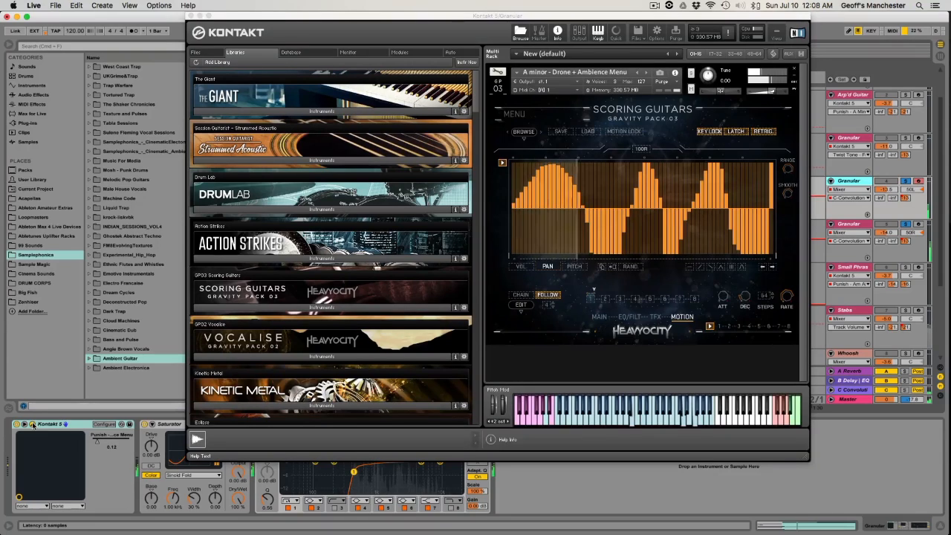
left_click(791, 410)
left_click(791, 411)
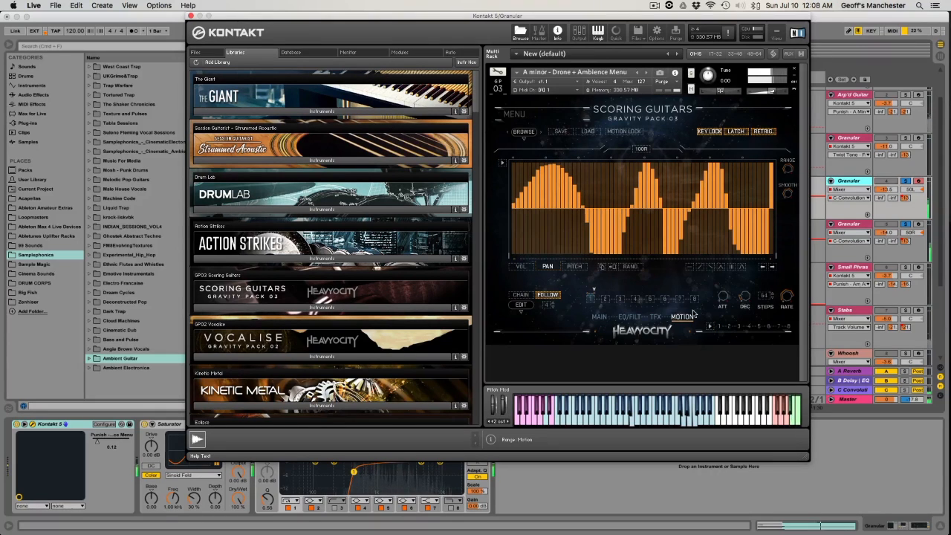
left_click(191, 16)
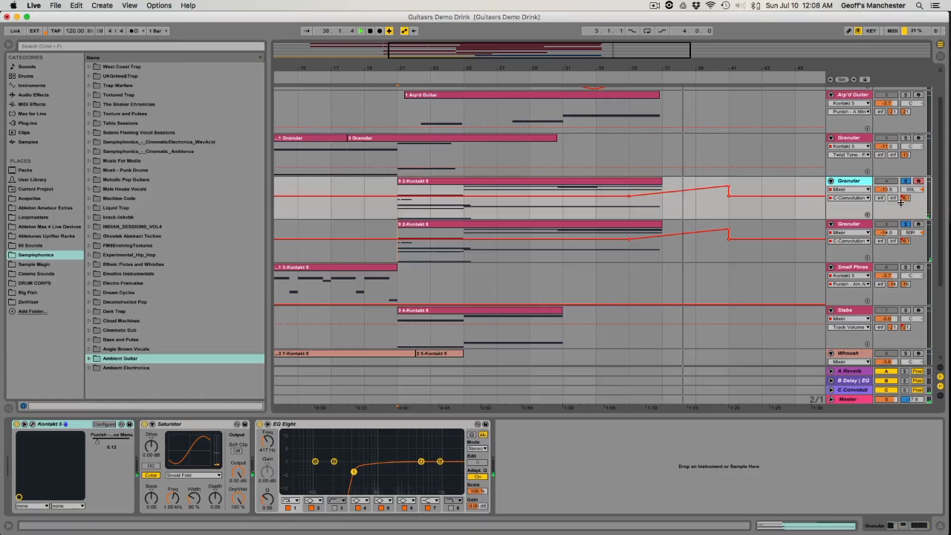
Show the Convolution Reverb Pro device on the C Convolution return, and look over the remaining tracks.
left_click(852, 389)
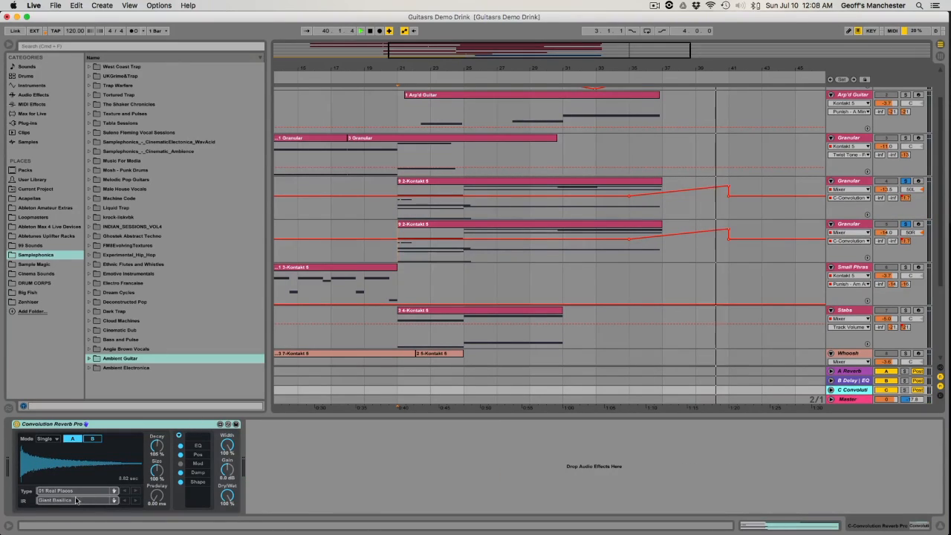
scroll(627, 268, "down", 3)
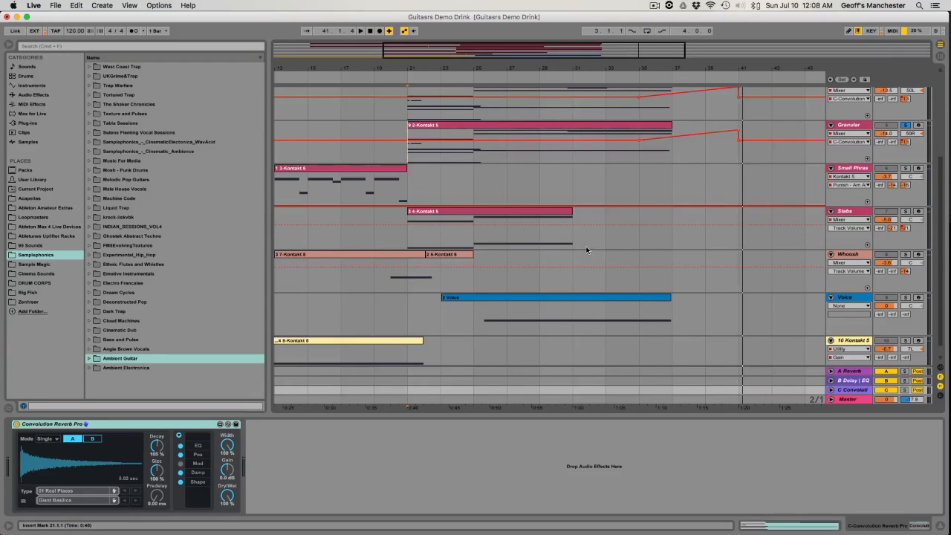
Show the Stabs track's device chain and display its Utility gain automation in the arrangement.
scroll(651, 237, "left", 5)
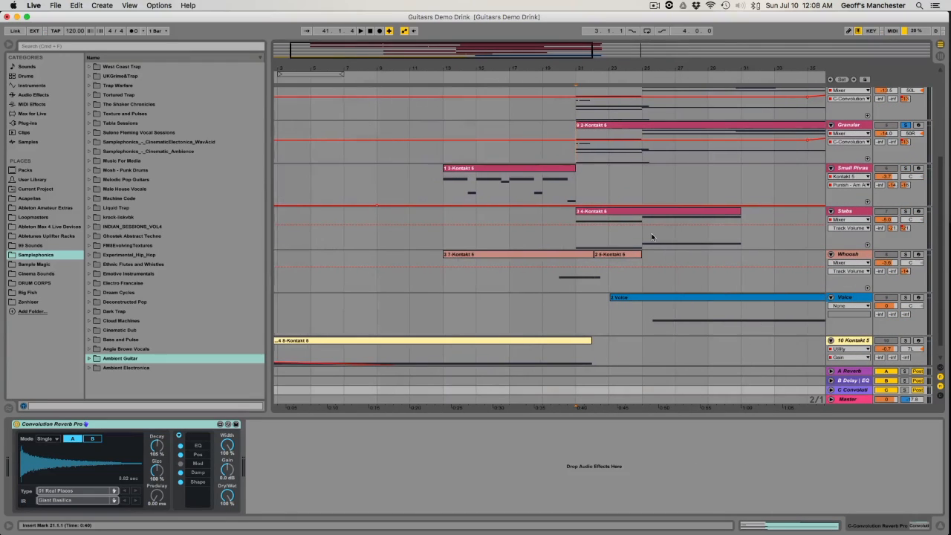
left_click(844, 255)
left_click(845, 212)
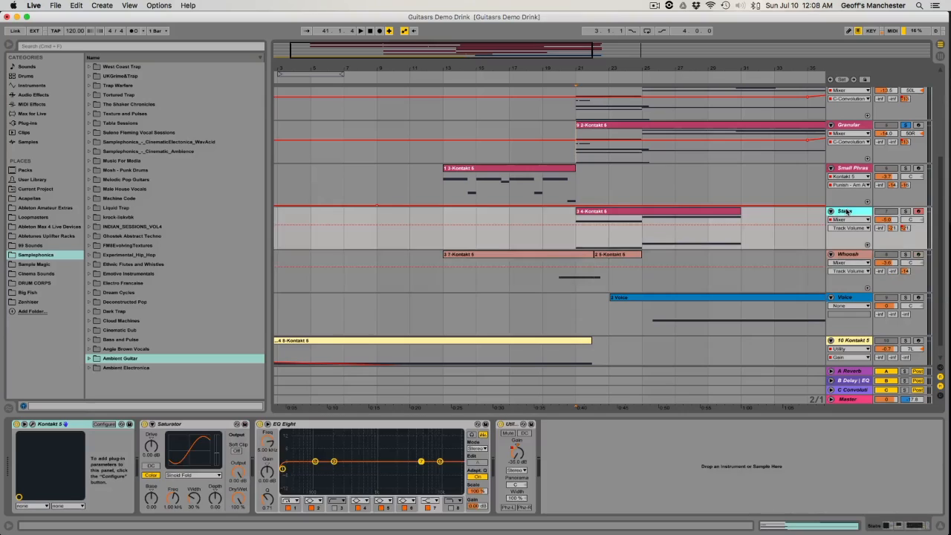
left_click(515, 461)
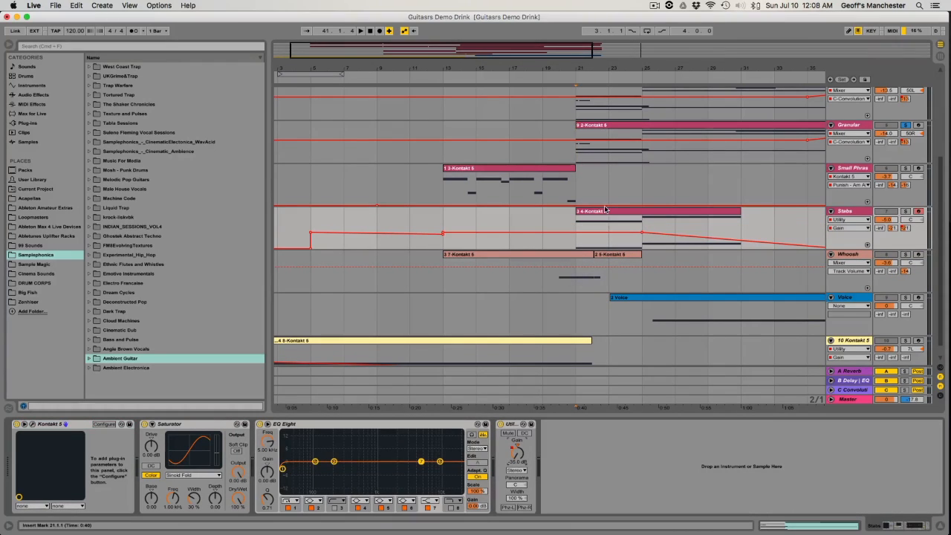
Start playback from bar 21, unsolo Granular track 5, and solo the Stabs track to hear it alone.
scroll(598, 228, "right", 4)
left_click(473, 229)
key("space")
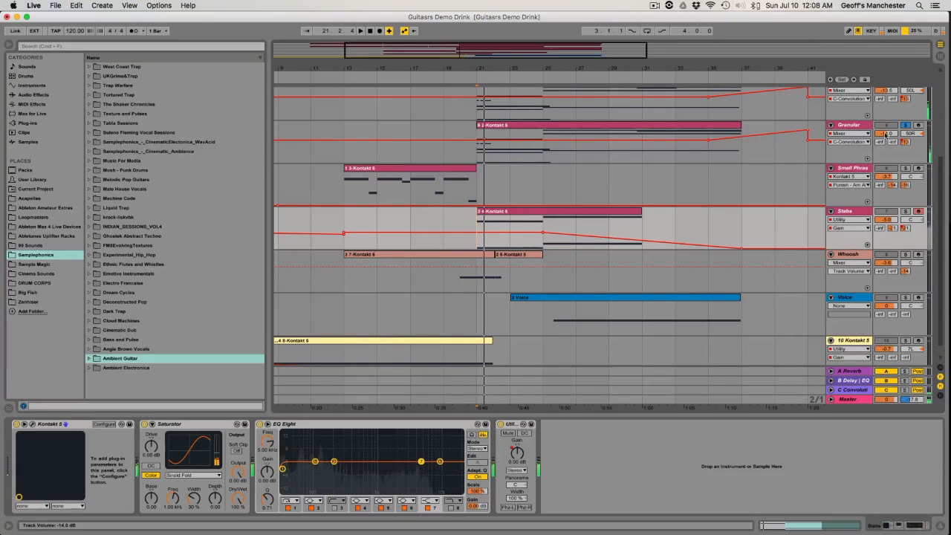
left_click(906, 126)
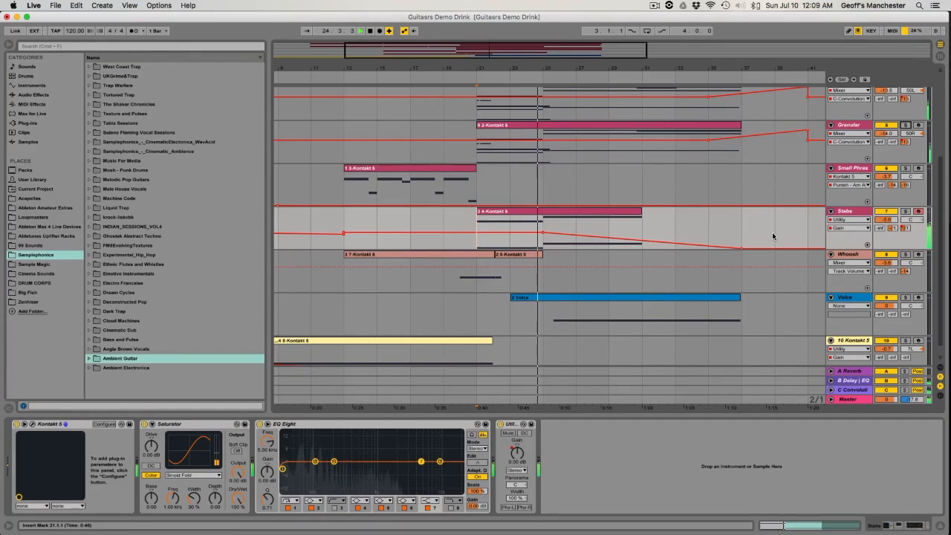
left_click(906, 211)
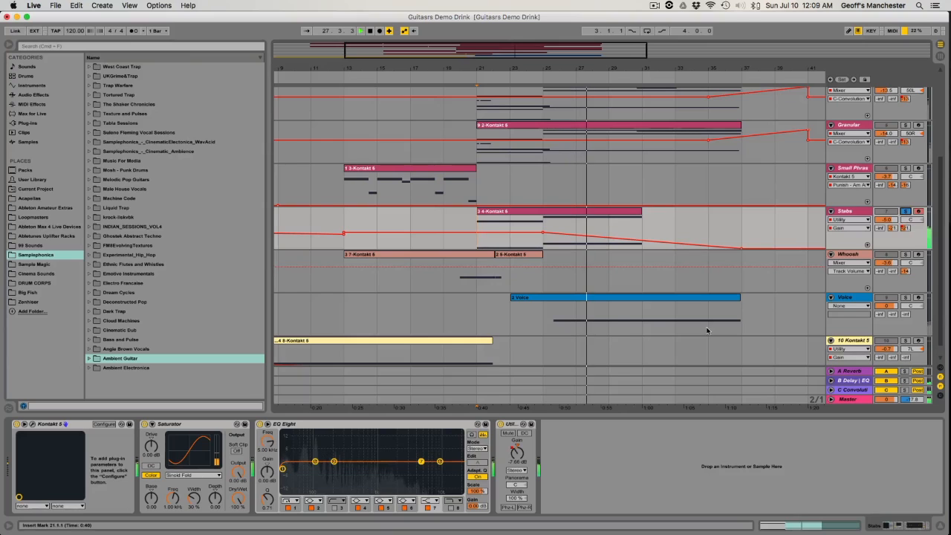
Show the 10 Kontakt 5 track's devices and examine its Utility gain automation from bar 1.
scroll(706, 329, "down", 2)
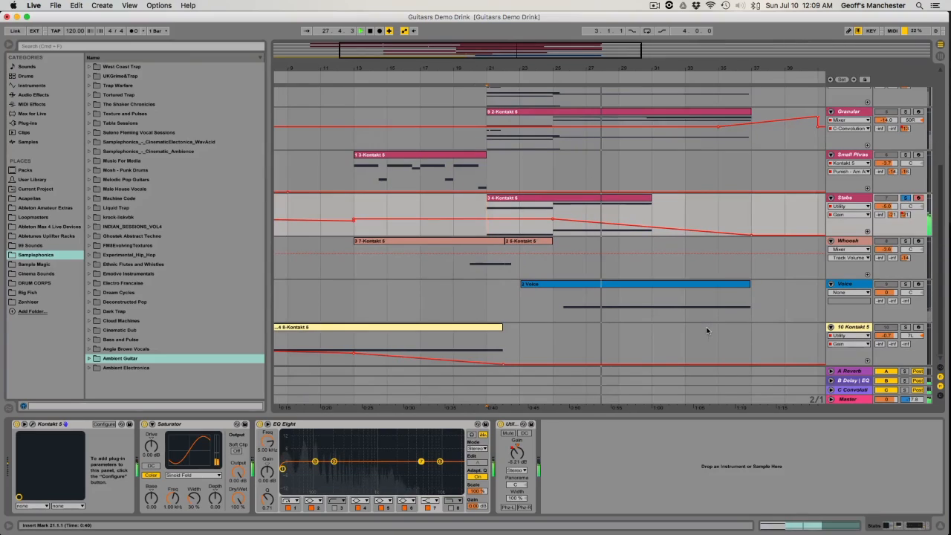
left_click(851, 328)
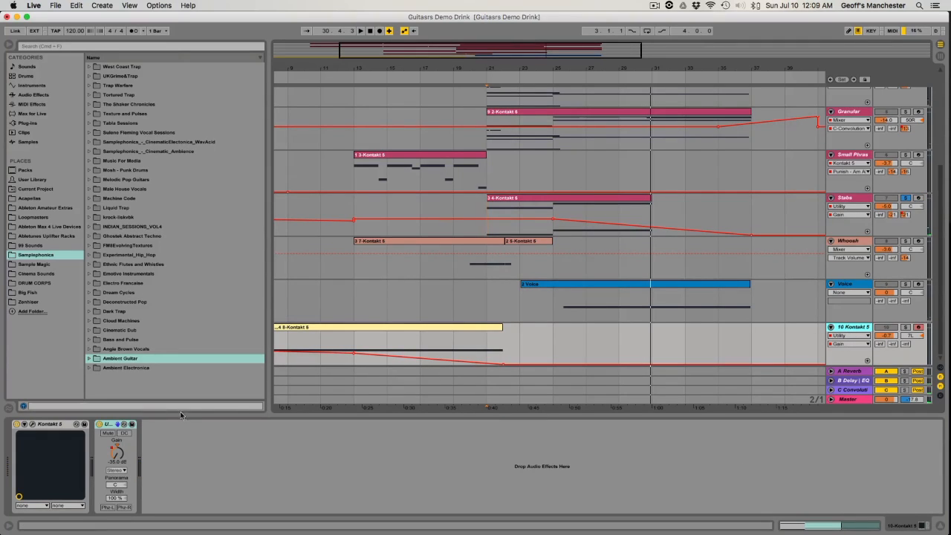
scroll(448, 339, "left", 5)
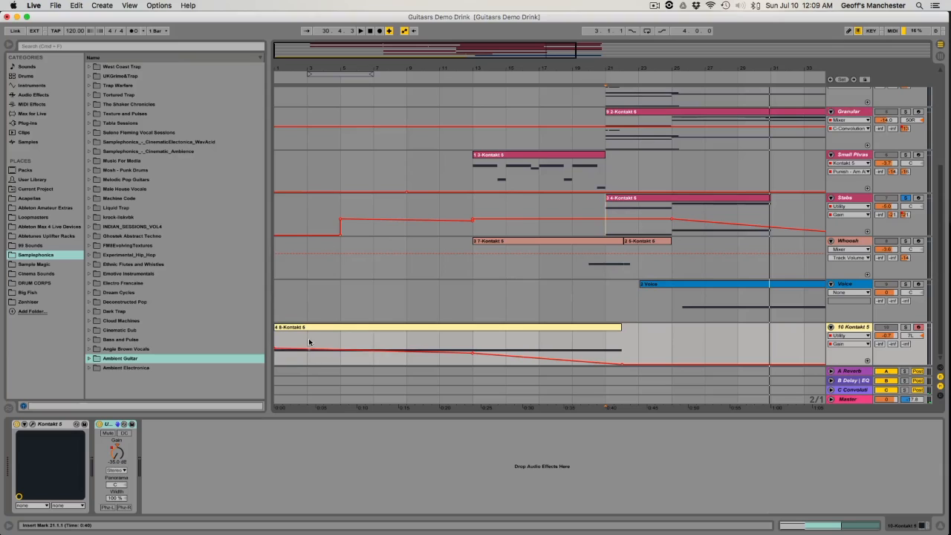
Return to bar 1, unsolo the Stabs track, and play the full mix while looking over all tracks.
left_click(369, 33)
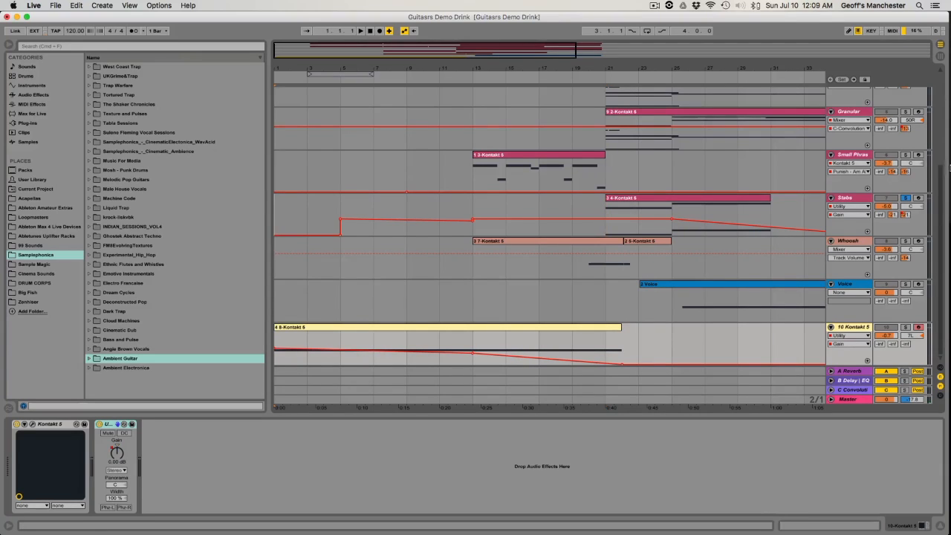
left_click(905, 198)
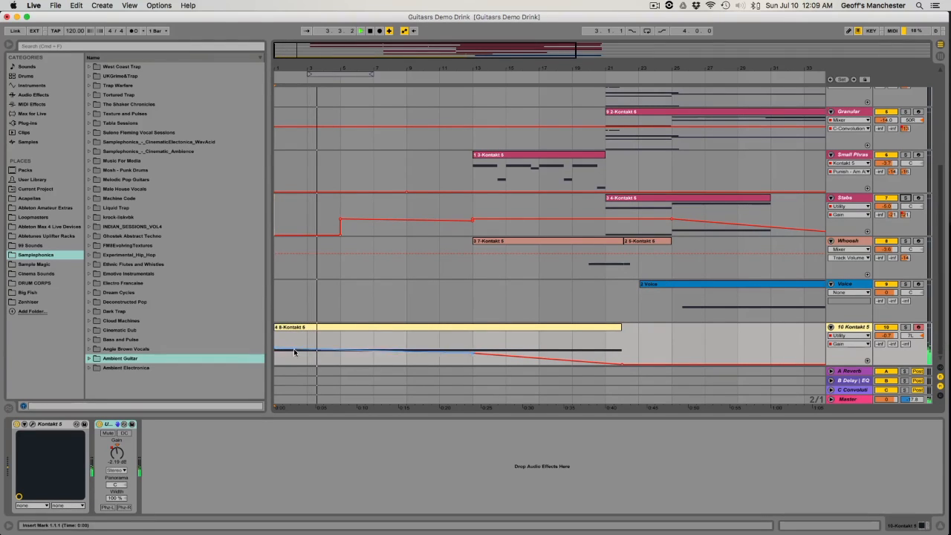
scroll(409, 324, "up", 5)
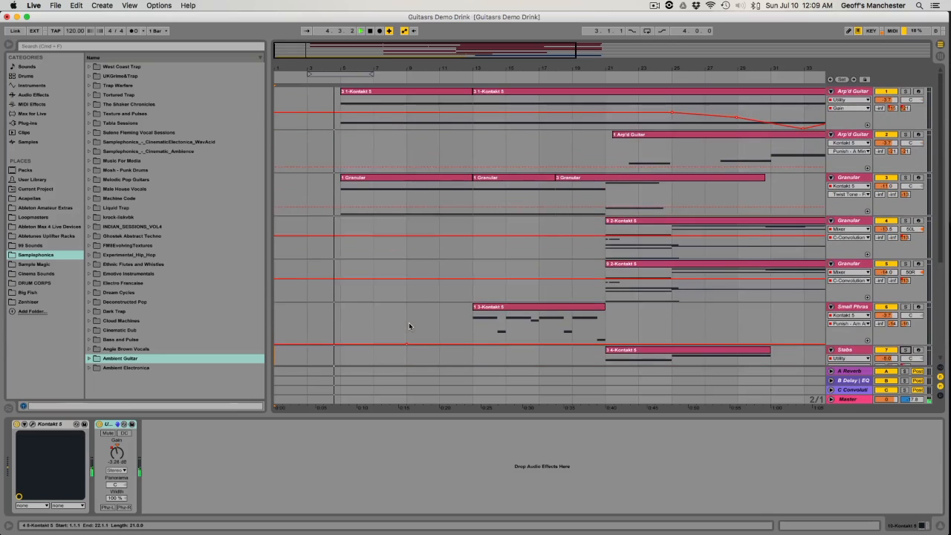
scroll(377, 241, "down", 7)
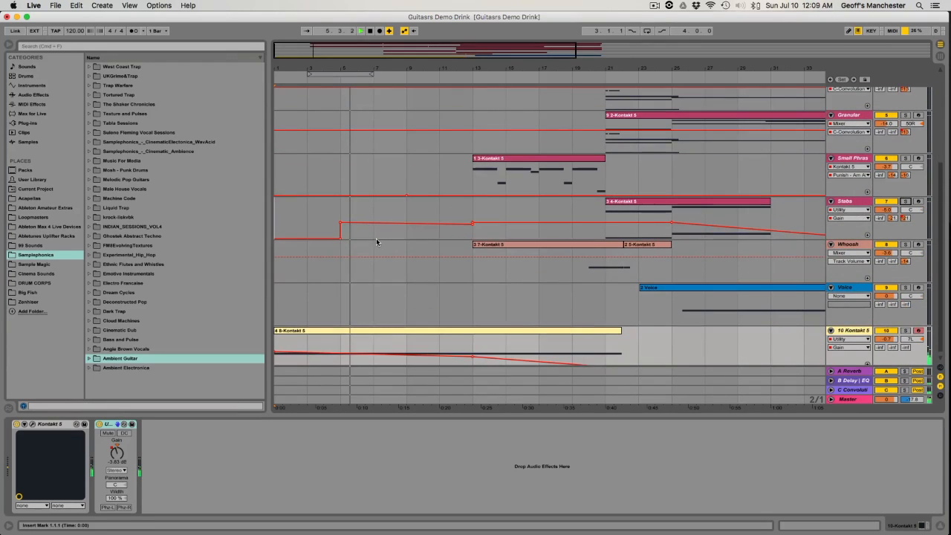
Show the Master track's devices, open the GW MixCentric plug-in window to view its settings, and close it.
left_click(853, 402)
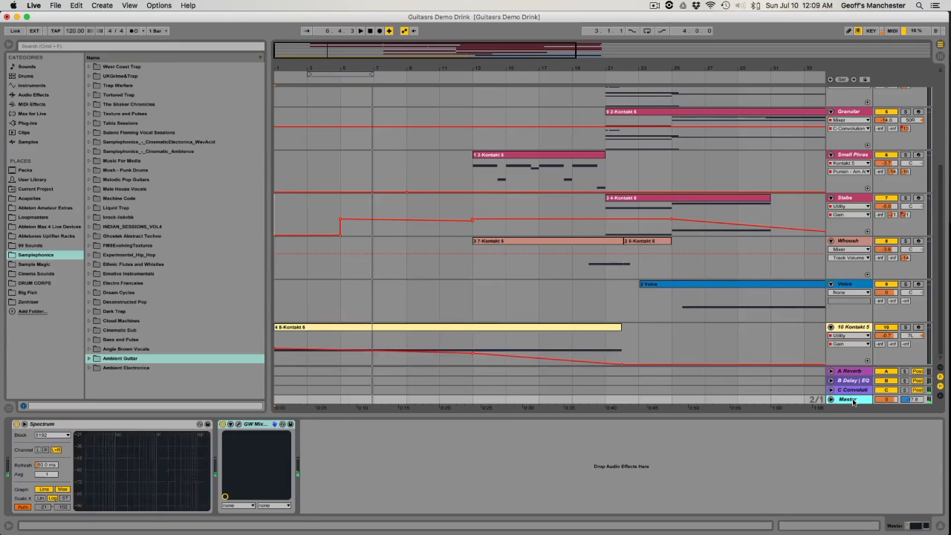
left_click(237, 424)
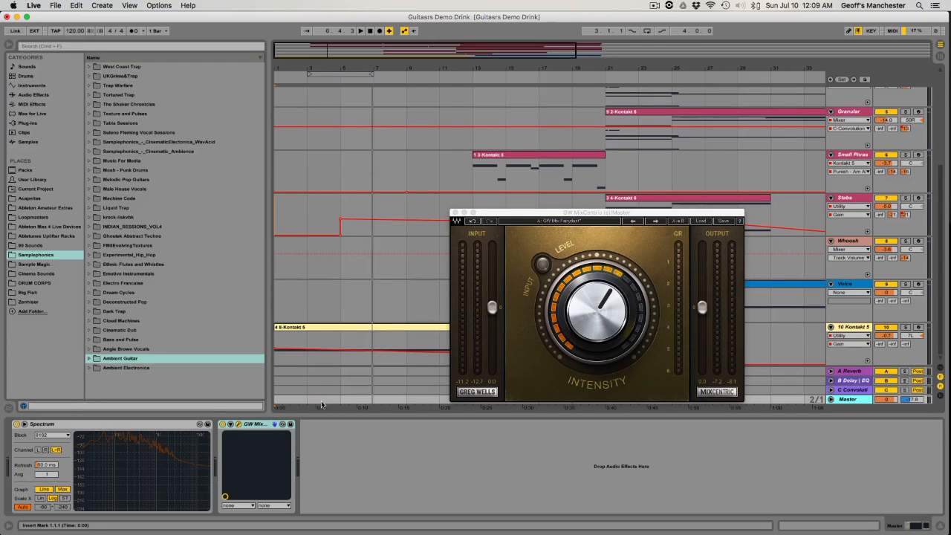
left_click(454, 213)
scroll(443, 161, "up", 5)
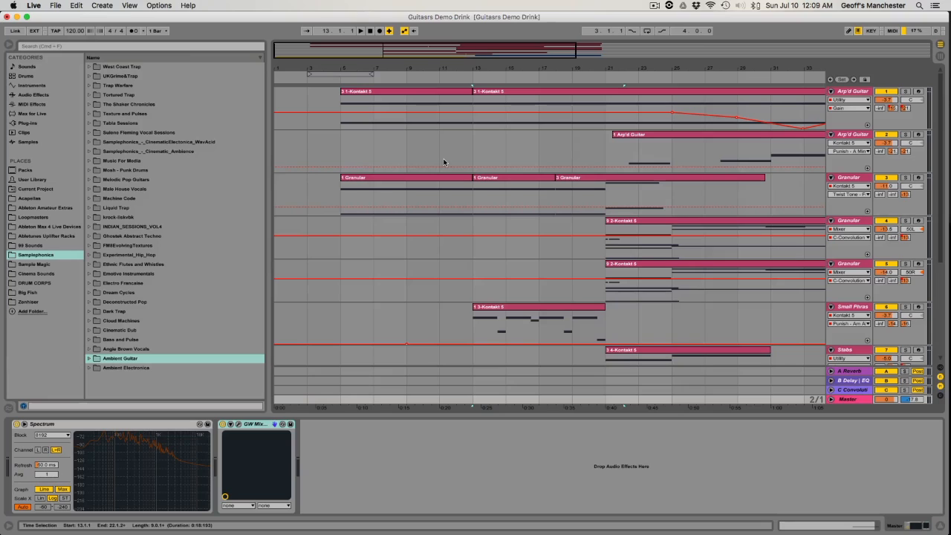